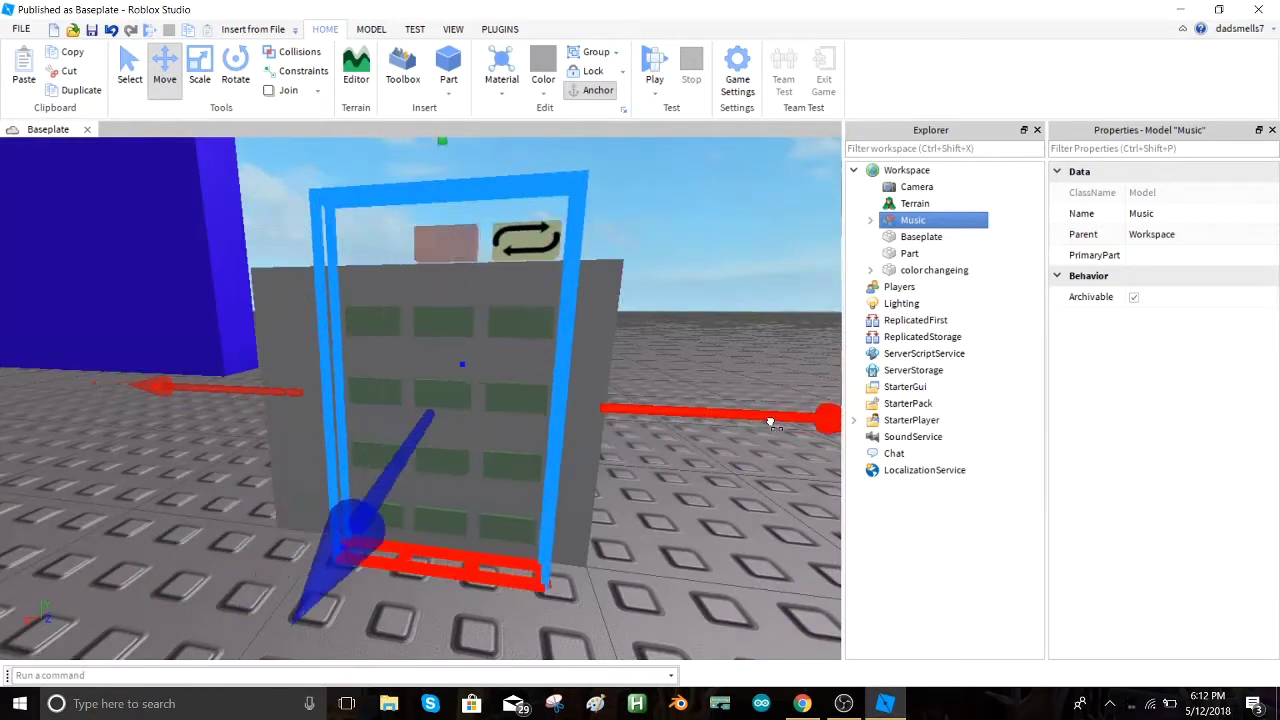
- Narrow the gray block from one side so the music button panel sits centered on its front face
right_click_drag(710, 515, 683, 541)
left_click_drag(683, 541, 630, 503)
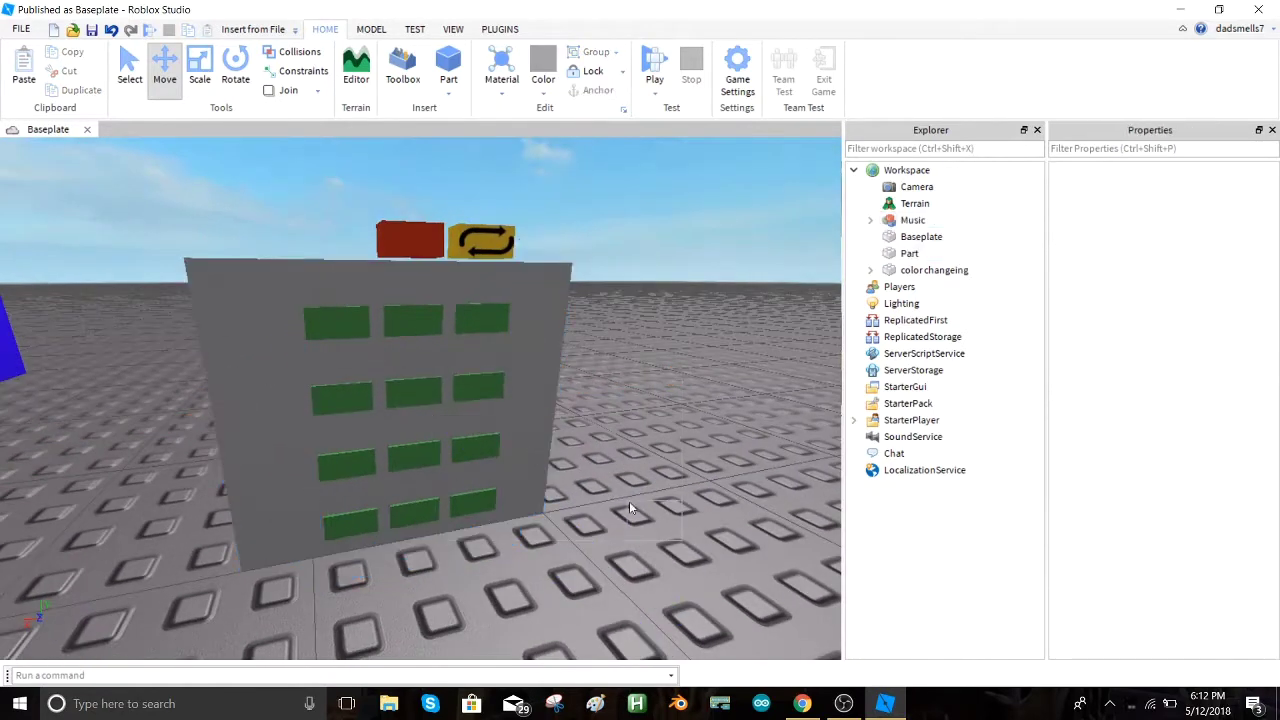
left_click(240, 382)
left_click(197, 80)
left_click_drag(102, 404, 128, 401)
left_click(578, 560)
right_click_drag(580, 558, 597, 547)
scroll(597, 548, "down", 3)
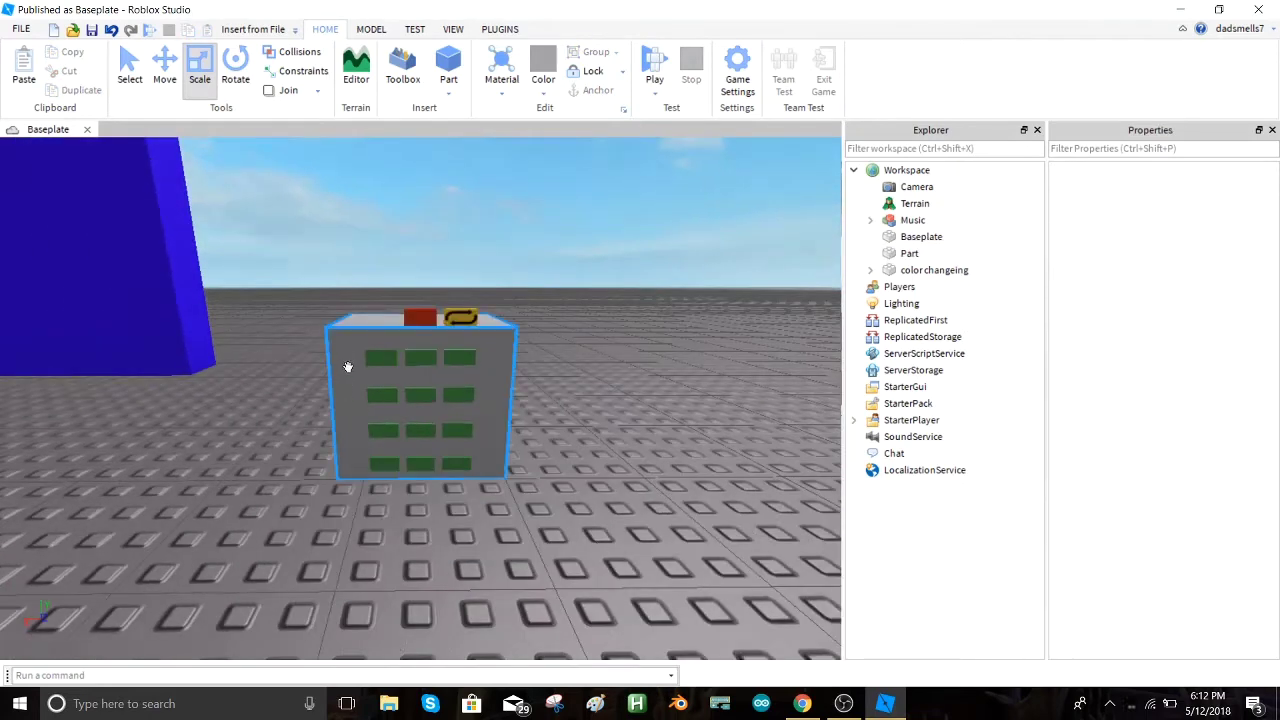
- Raise the Music button model so its red and loop buttons sit well above the gray block
left_click(423, 387)
left_click(168, 68)
left_click_drag(421, 250, 423, 203)
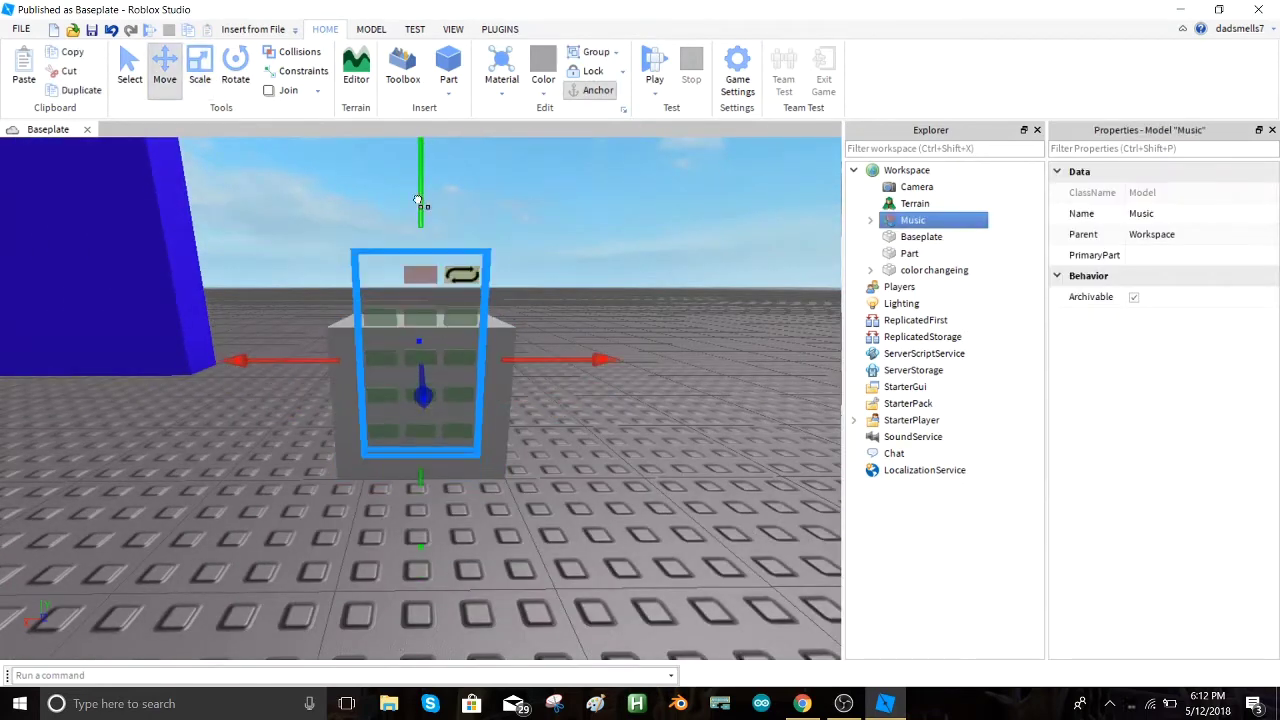
left_click(627, 527)
right_click_drag(627, 527, 616, 495)
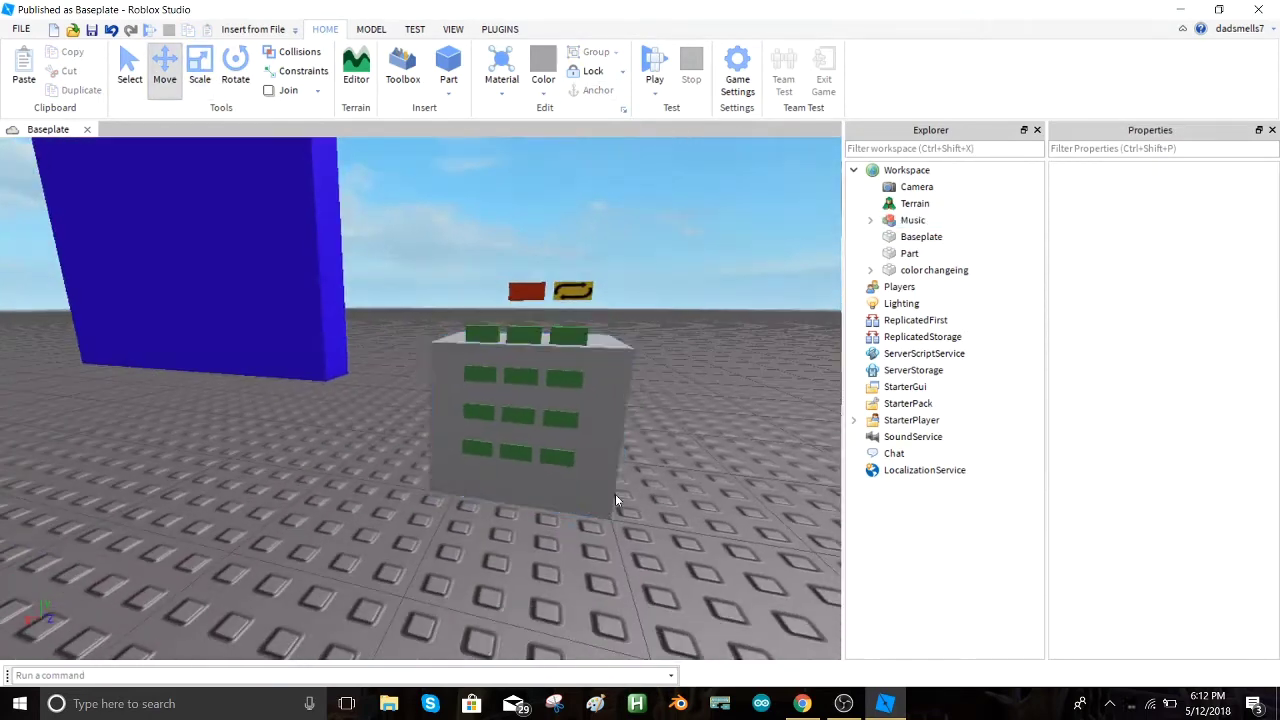
- Increase the gray block's height until it backs all the music buttons, including the red and loop buttons
left_click(603, 428)
left_click(200, 68)
left_click_drag(530, 262, 542, 198)
left_click(740, 399)
right_click_drag(723, 326, 723, 327)
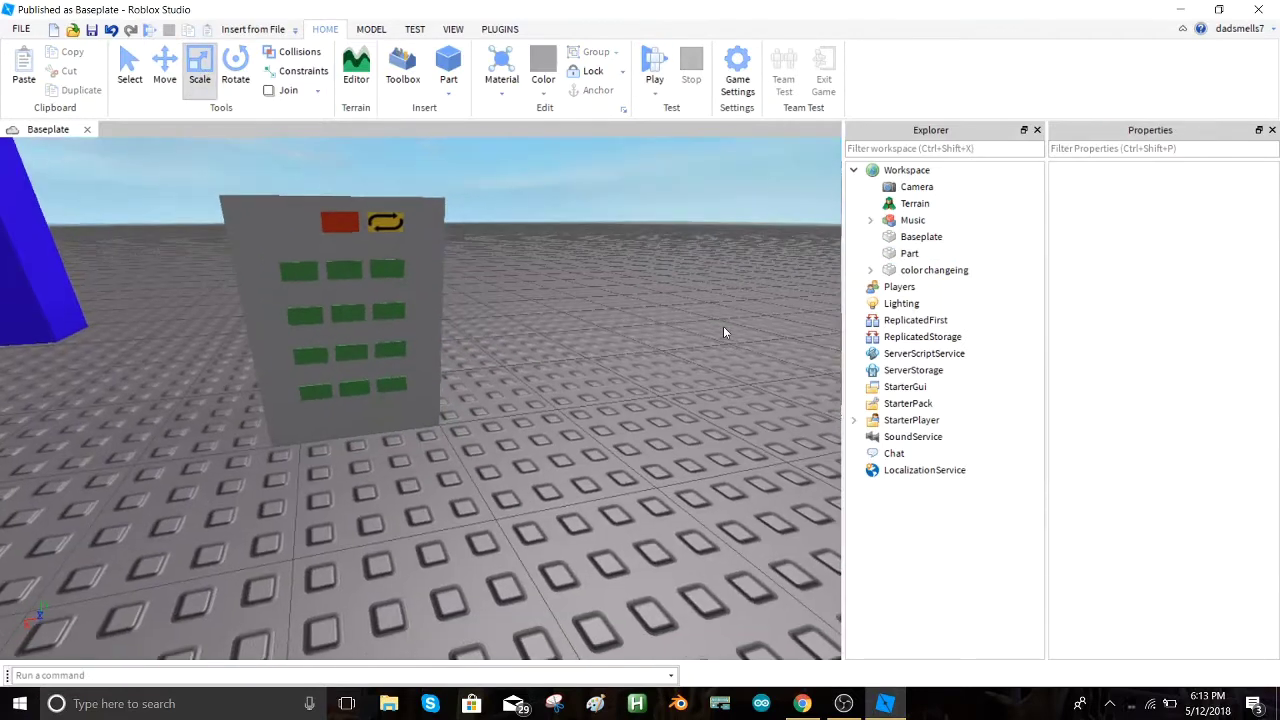
- Lower the Music button model slightly on the front of the gray block
left_click(352, 272)
left_click(165, 66)
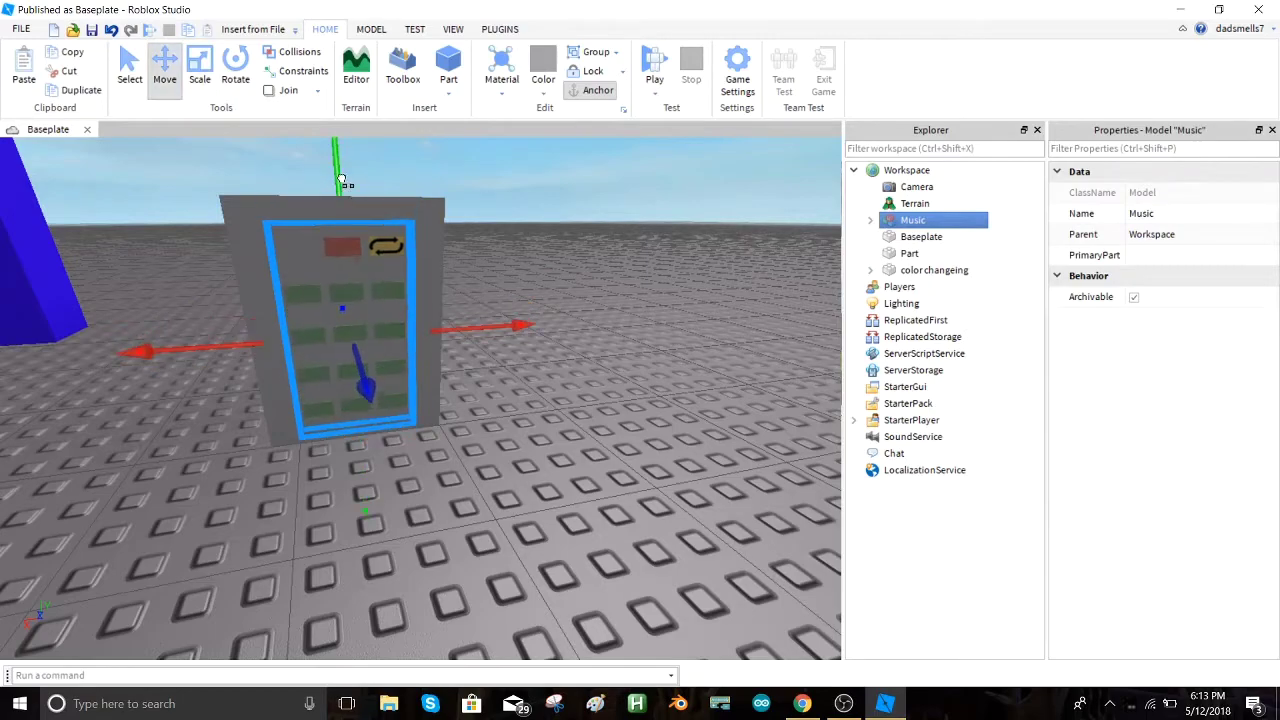
left_click(604, 298)
- Insert a cylinder on top of the gray block and scale it up to roughly the block's width
right_click_drag(538, 233, 545, 238)
key("w")
left_click(449, 91)
left_click(472, 172)
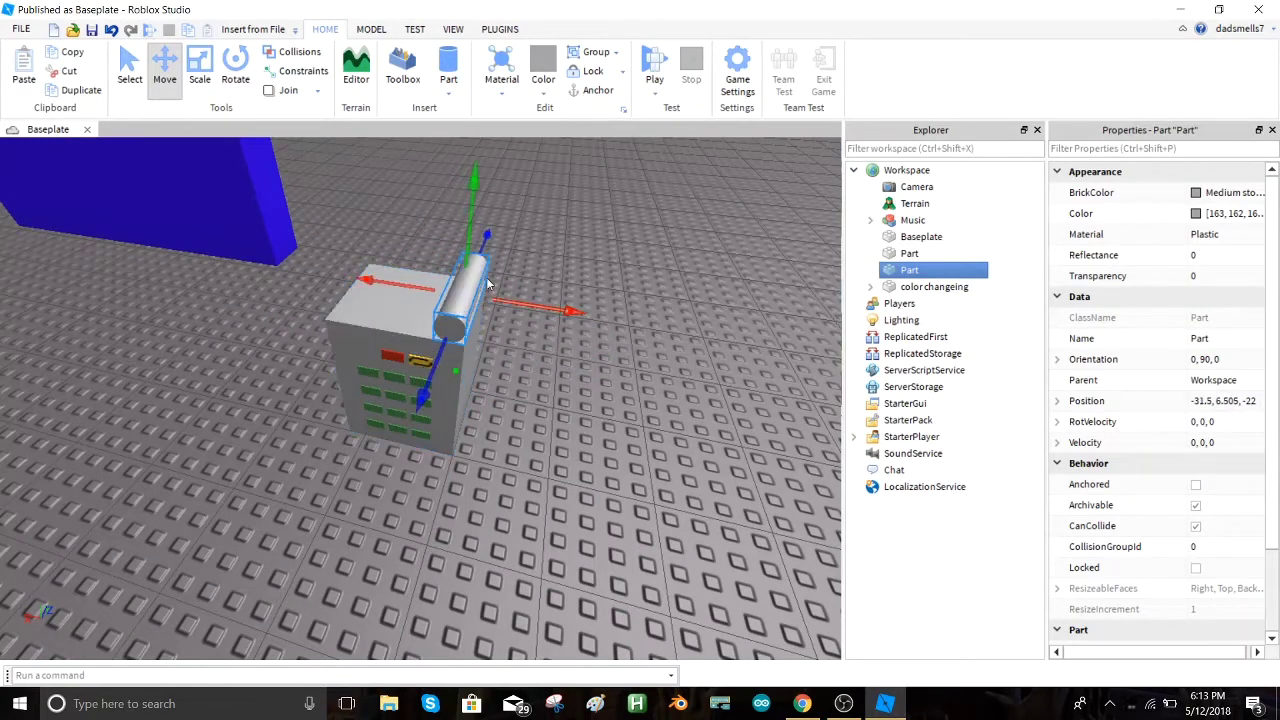
left_click(200, 68)
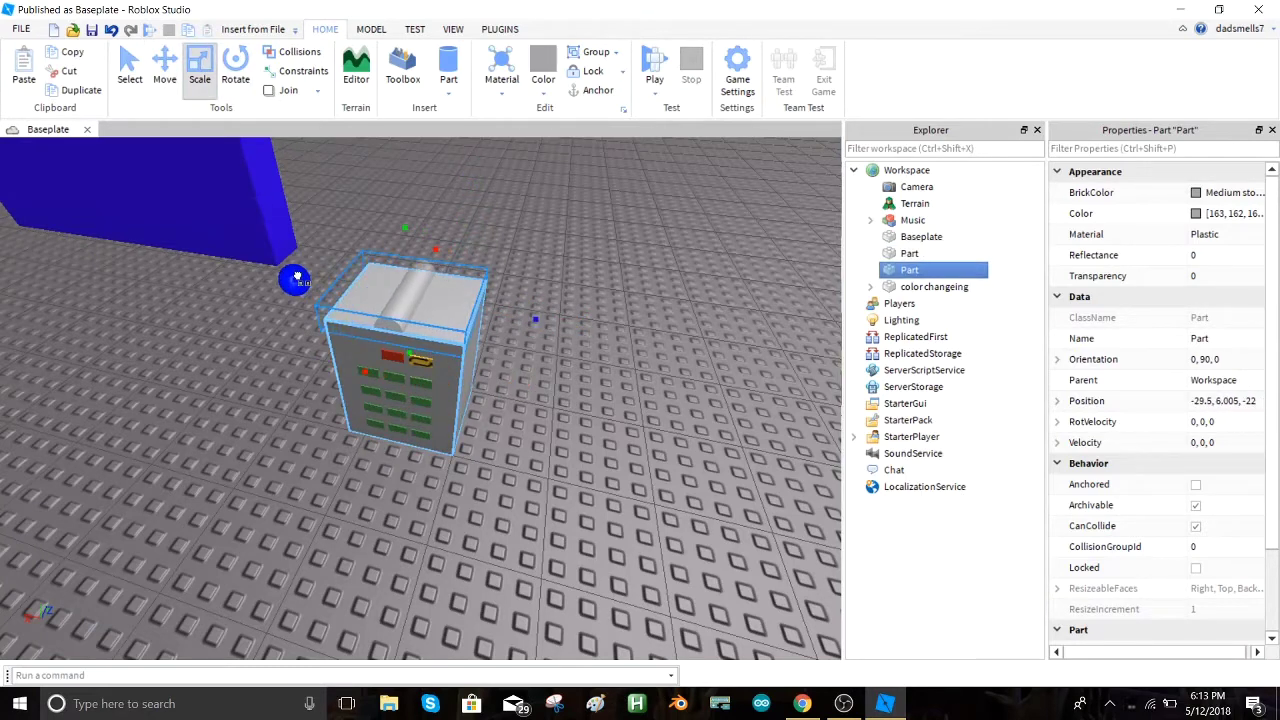
left_click_drag(413, 134, 429, 61)
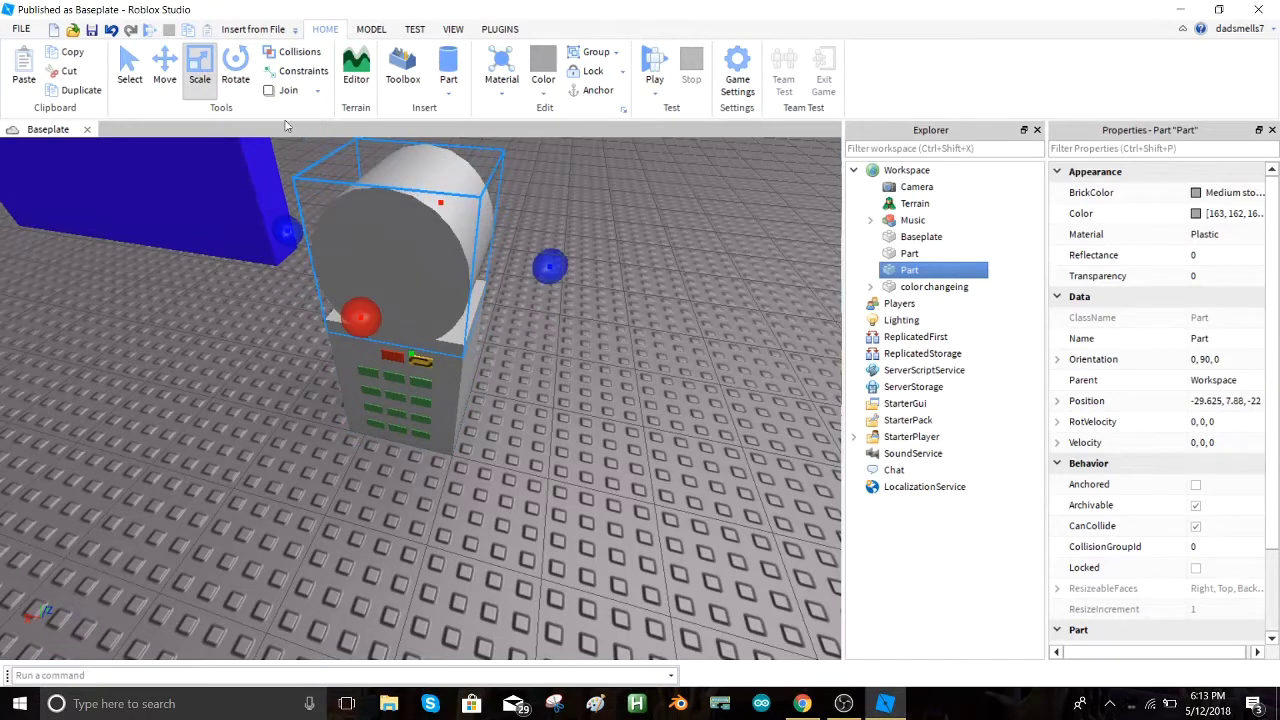
- Lower the cylinder halfway into the gray block so that only its upper half forms an arched top
left_click(160, 66)
left_click_drag(411, 148, 421, 232)
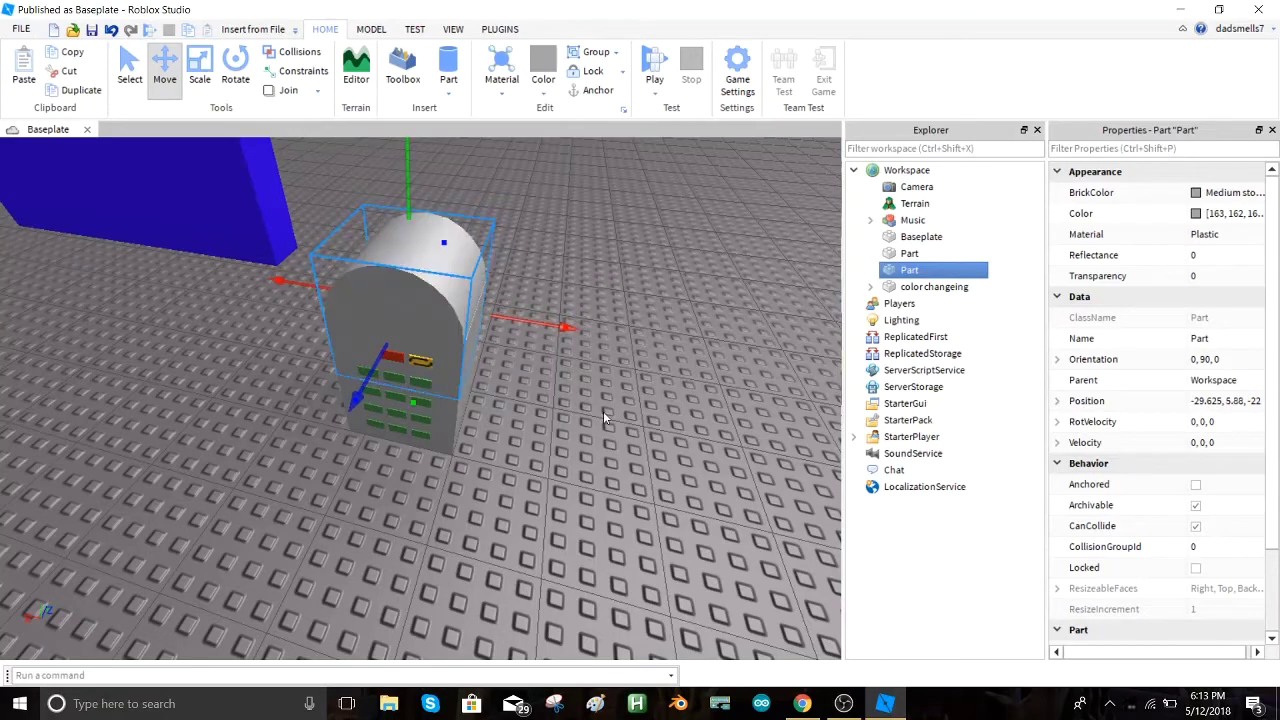
left_click(576, 431)
right_click_drag(534, 436, 534, 436)
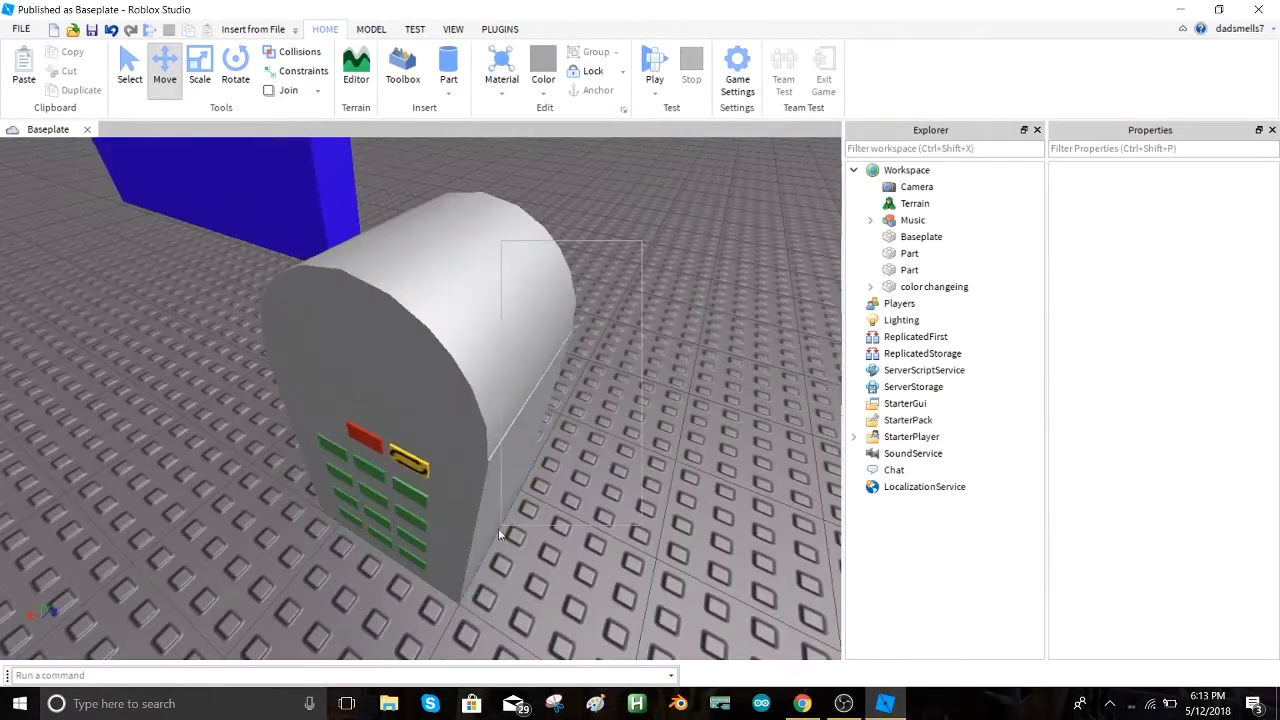
- Select the gray block and the cylinder and union them into a single arch-topped body
left_click_drag(443, 598, 384, 490)
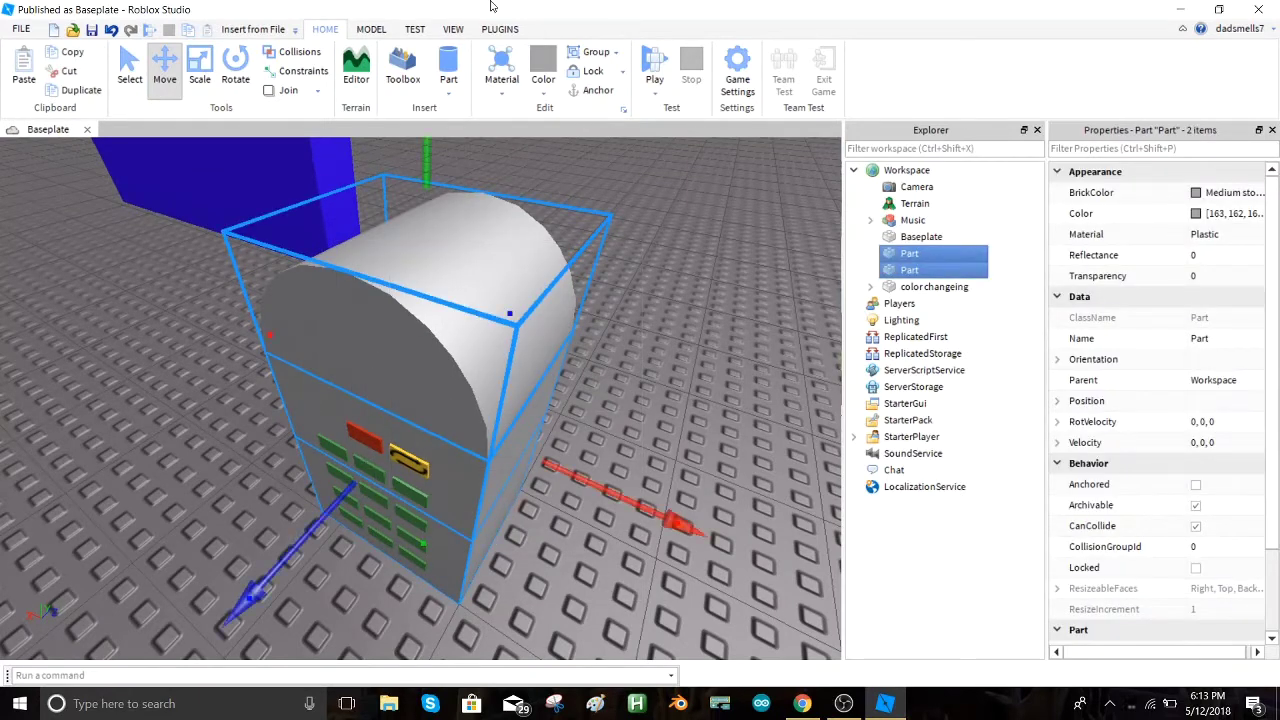
left_click(378, 30)
left_click(726, 66)
left_click(643, 411)
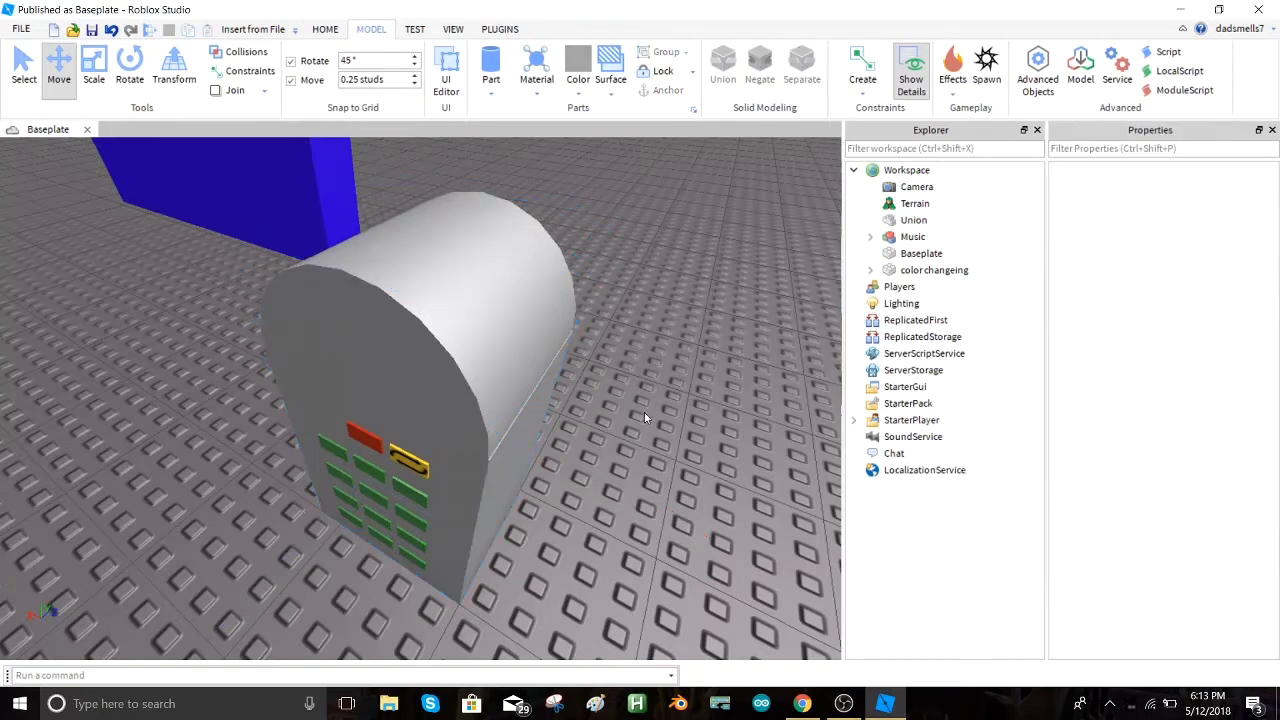
- Give the arch-topped union the Wood material and the CGA brown color, and enable UsePartColor
right_click_drag(643, 411, 642, 409)
scroll(643, 411, "down", 4)
left_click(523, 408)
left_click(492, 92)
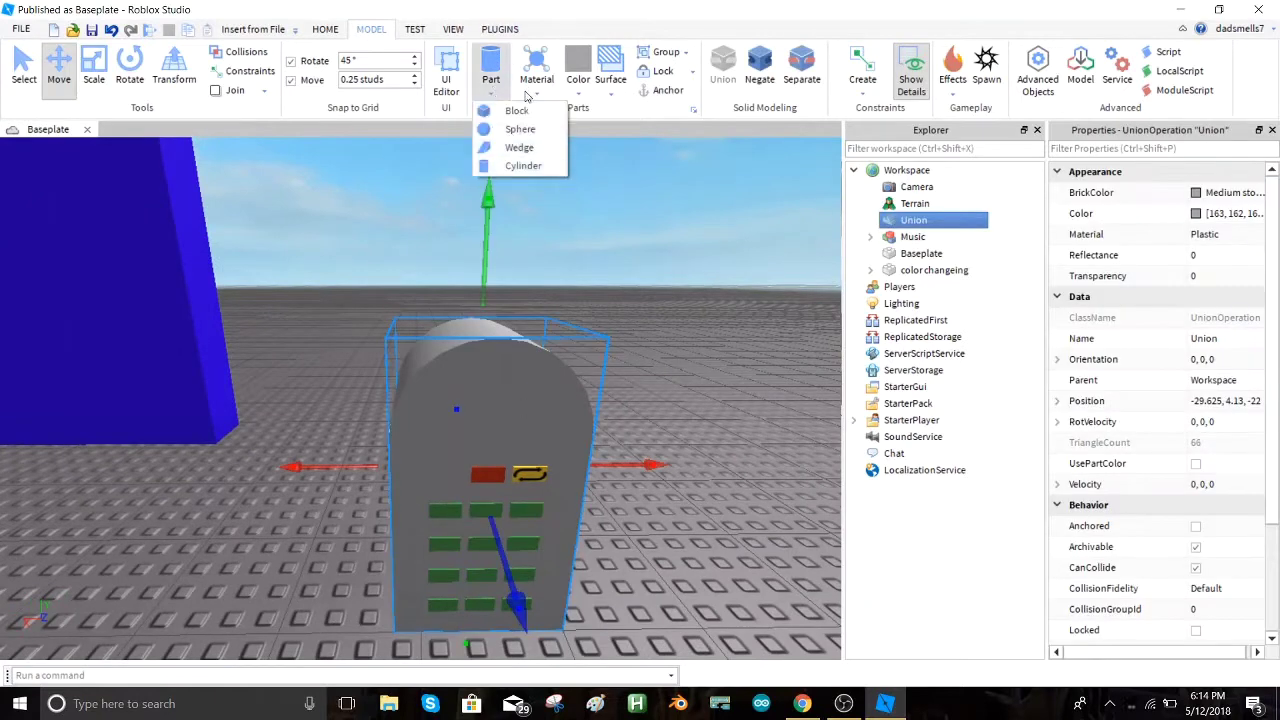
left_click(536, 88)
left_click(548, 130)
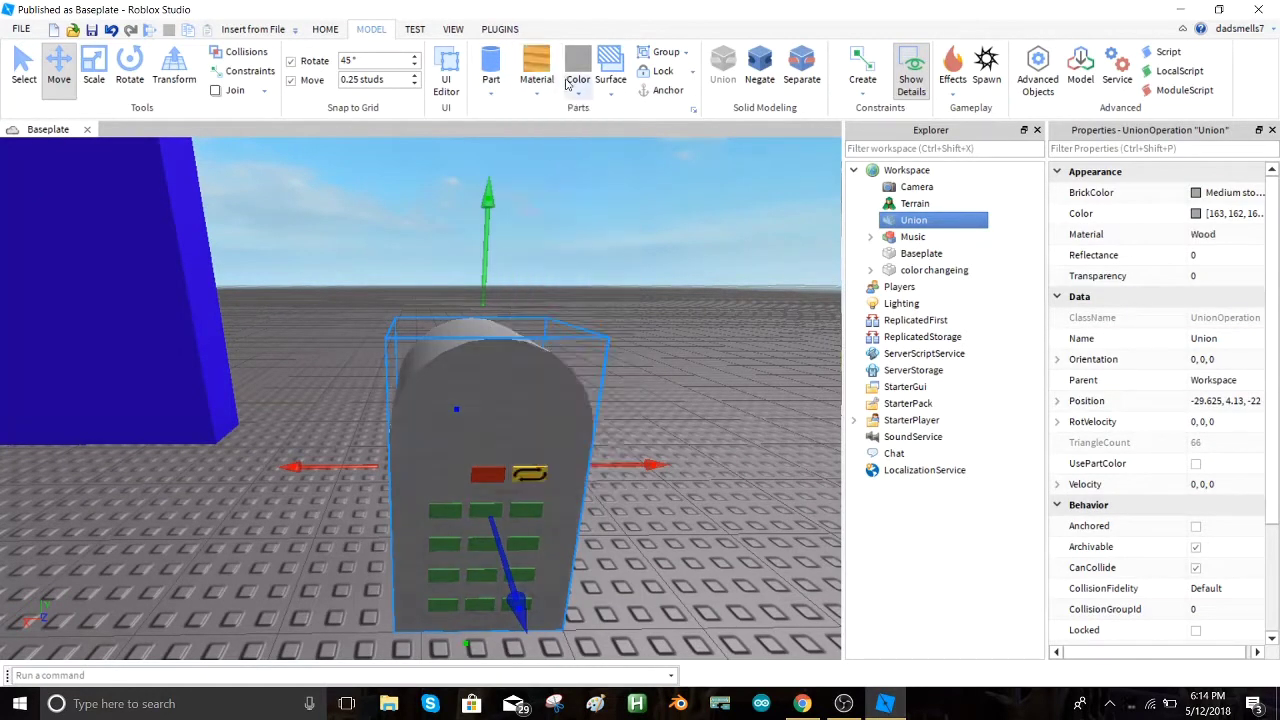
left_click(578, 88)
left_click(614, 300)
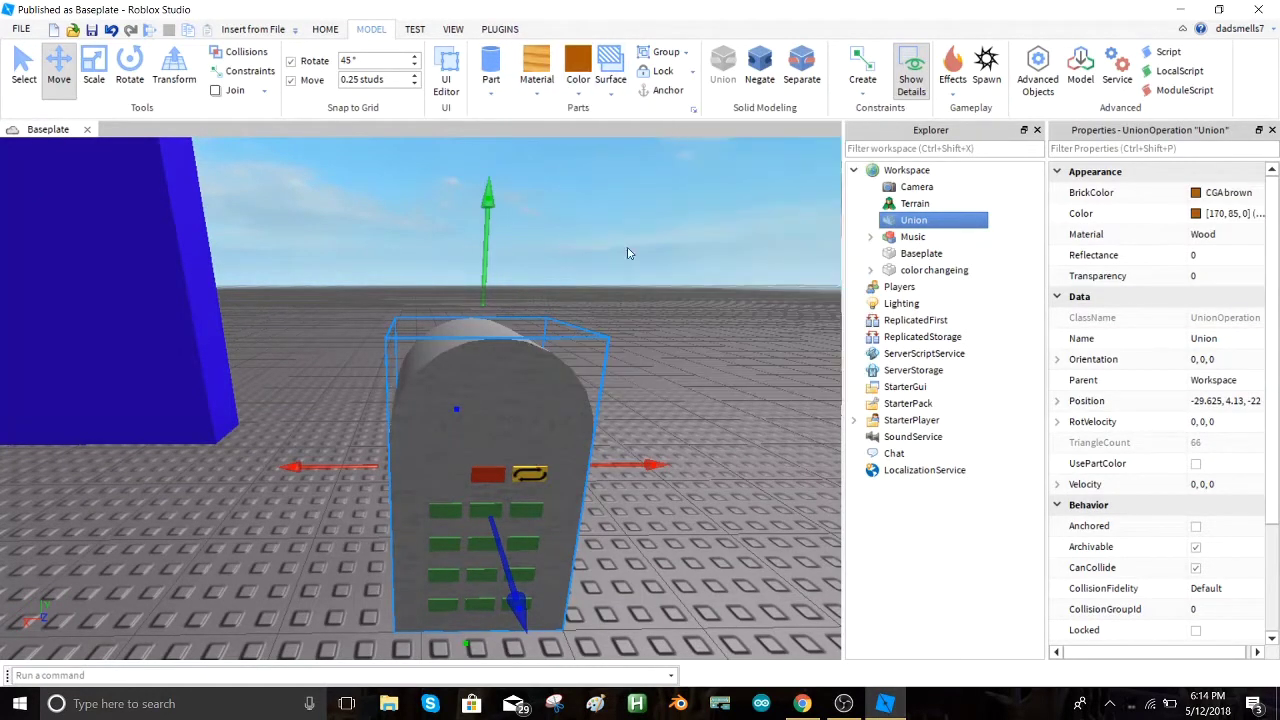
left_click(1197, 463)
left_click(704, 406)
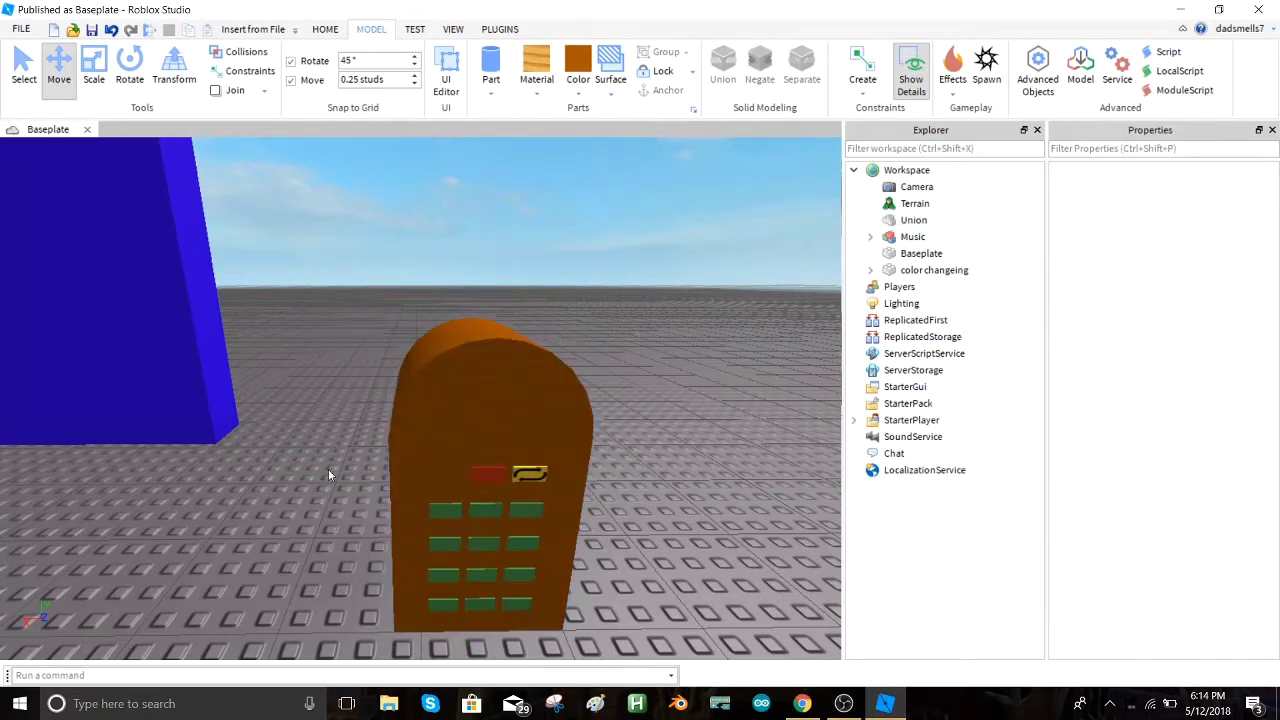
- Separate the arch-topped union back into its original block and cylinder
left_click(486, 360)
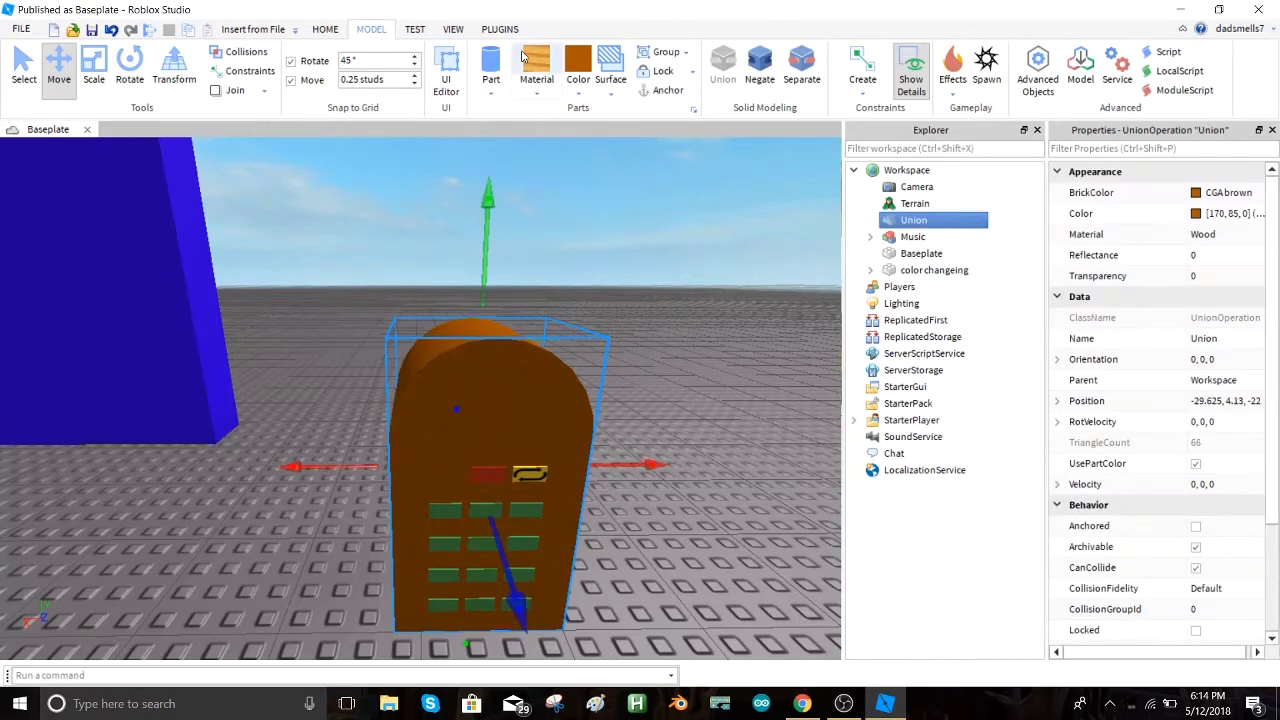
left_click(805, 93)
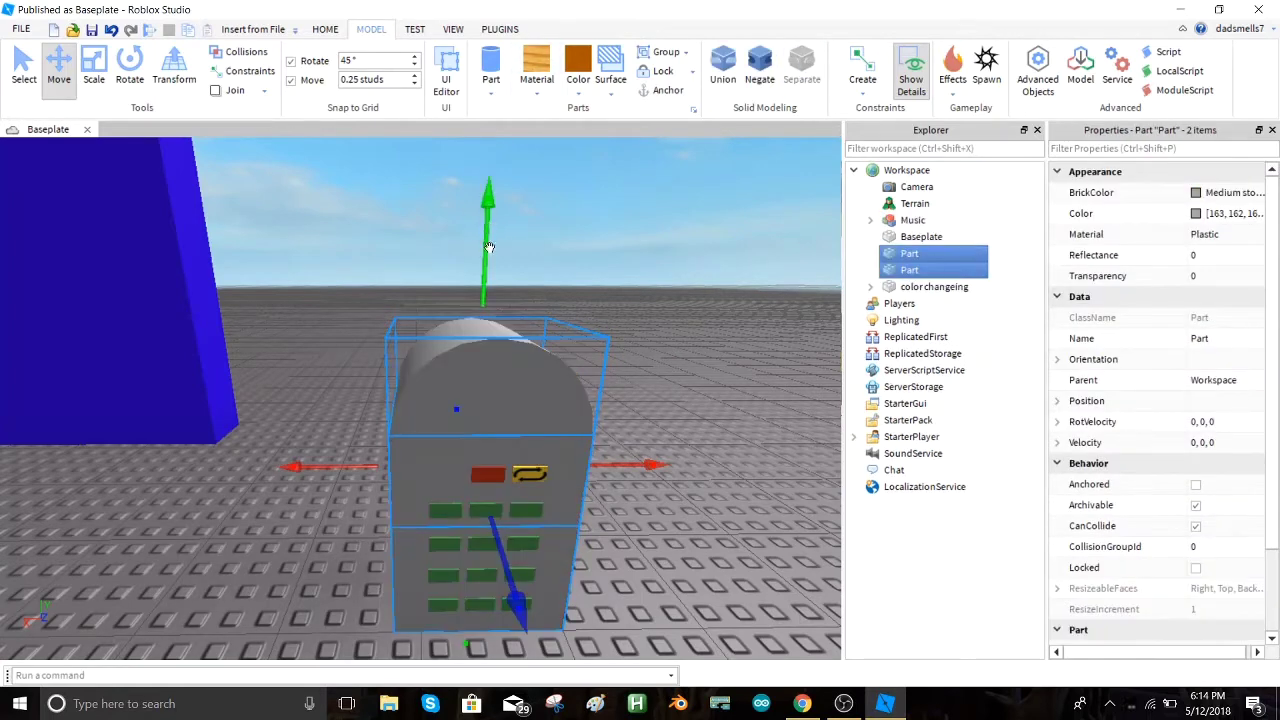
left_click(736, 346)
- Duplicate the arch's cylinder and place the copy on the baseplate beside the music machine
left_click(491, 403)
key("ctrl+c")
key("ctrl+v")
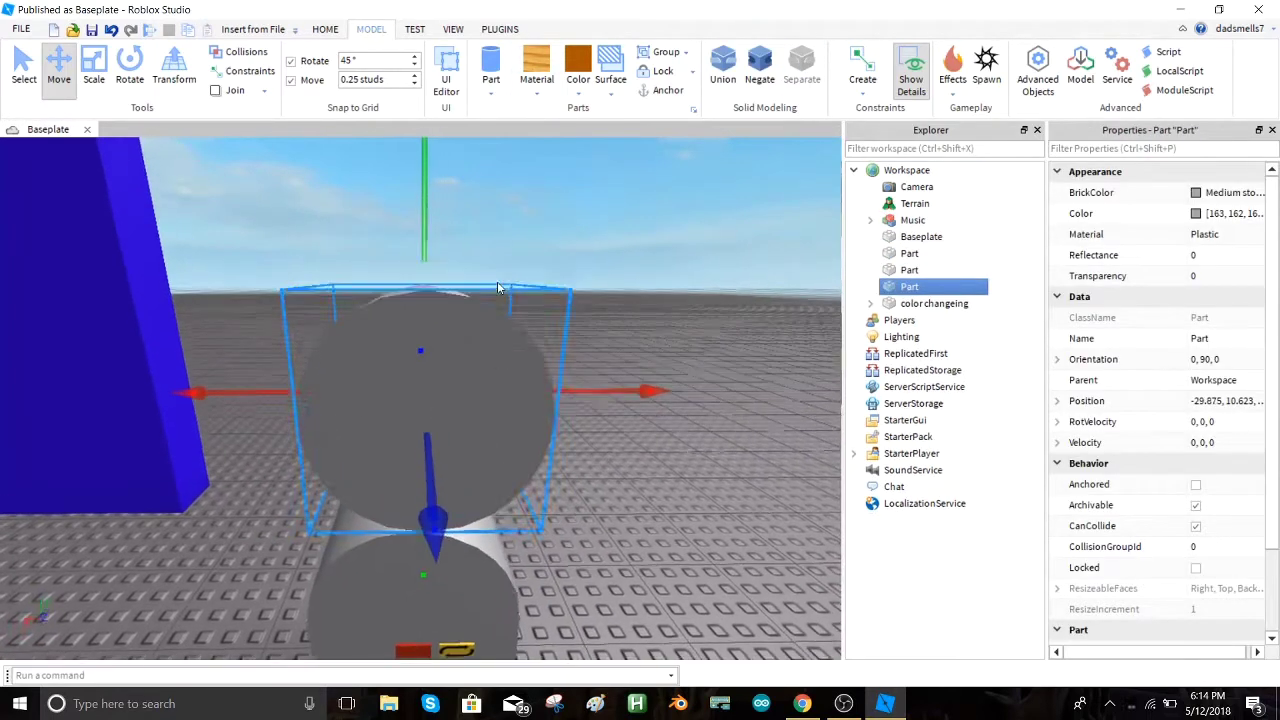
left_click_drag(534, 397, 802, 586)
- Insert a block part and place it at the base of the copied cylinder
left_click(491, 72)
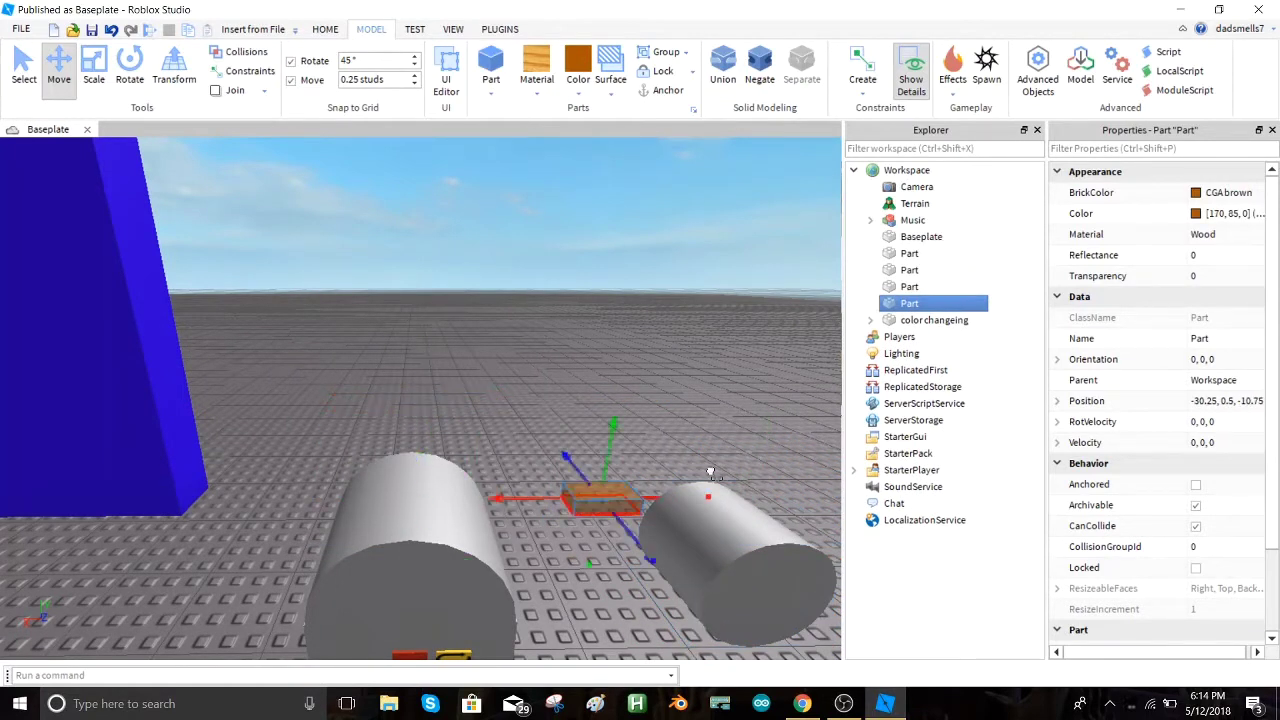
left_click_drag(606, 498, 697, 624)
key("f")
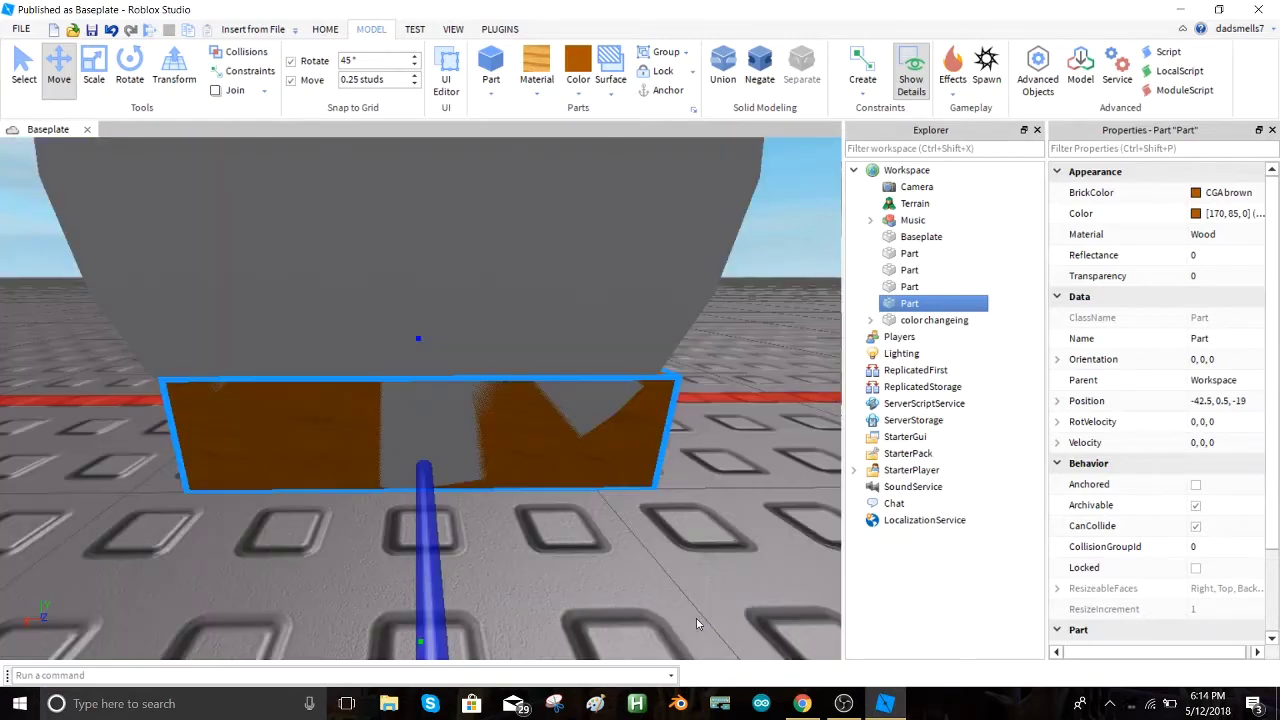
right_click_drag(697, 619, 700, 615)
scroll(700, 615, "down", 3)
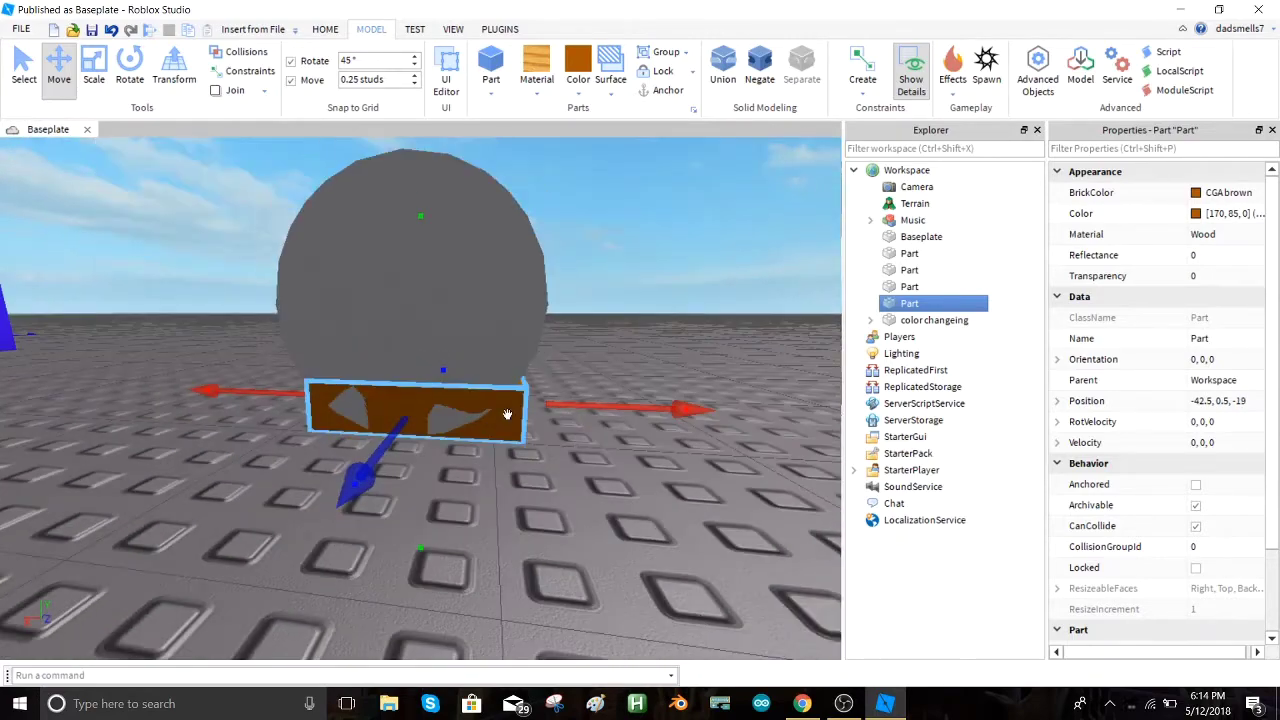
- Scale the brown block taller and extend it past one side of the copied cylinder
left_click(98, 72)
left_click(624, 218)
right_click_drag(624, 218, 626, 216)
scroll(626, 216, "down", 3)
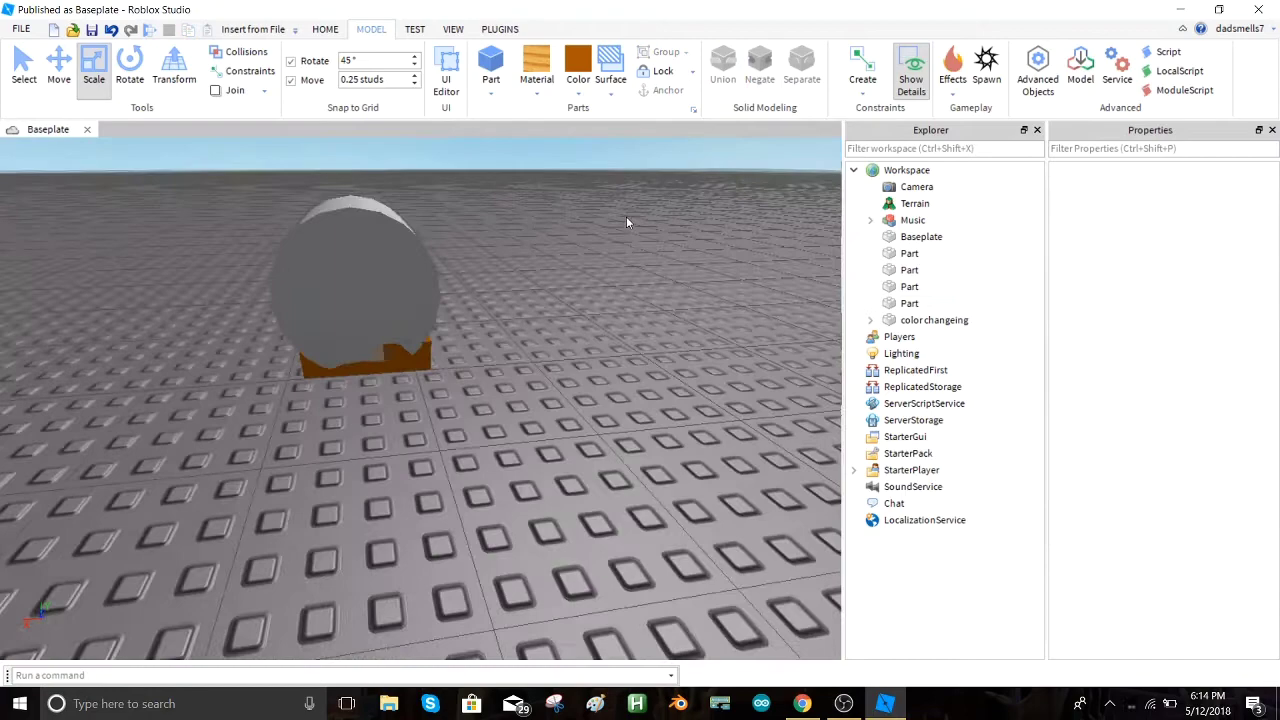
left_click(402, 342)
key("f")
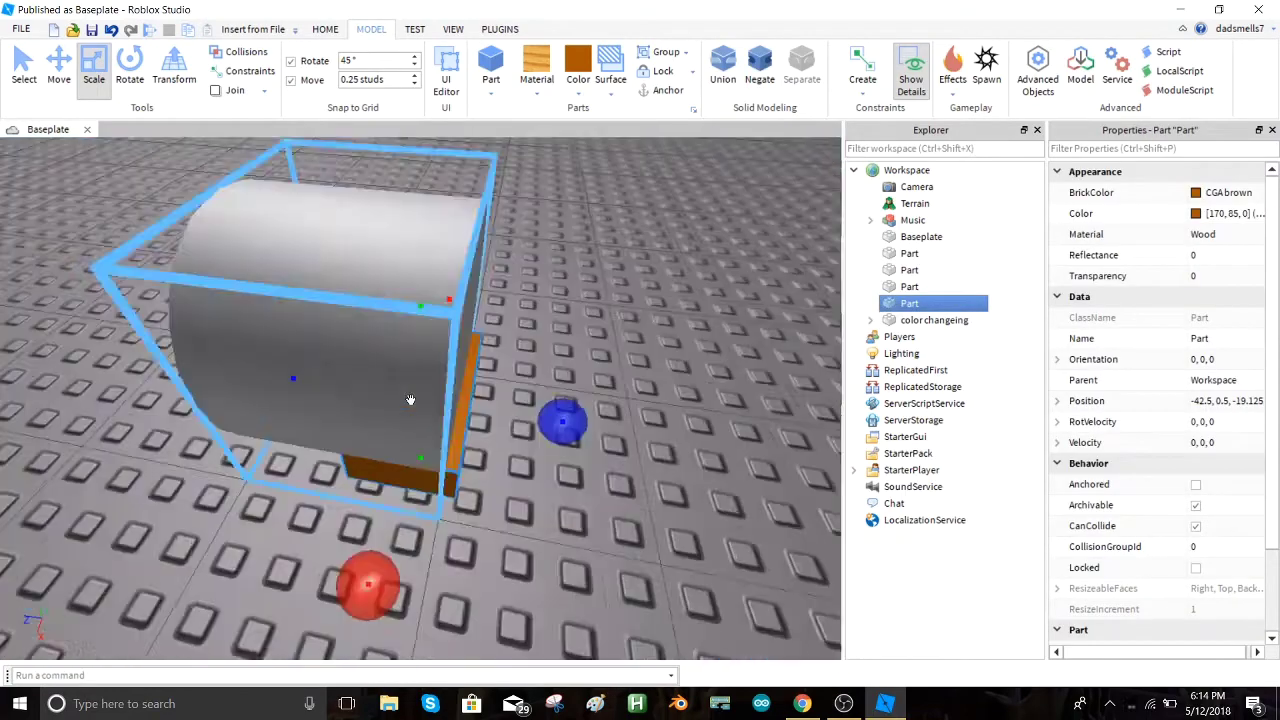
scroll(410, 400, "down", 1)
left_click_drag(424, 301, 425, 246)
mouse_move(574, 311)
right_mouse_down()
mouse_move(563, 304)
mouse_move(570, 322)
right_mouse_up()
left_click_drag(409, 328, 417, 337)
left_click_drag(597, 522, 662, 535)
- Extend the brown block along the cylinder's full length and past its other side to enclose the lower half
right_click_drag(640, 477, 634, 477)
key("d")
key("s")
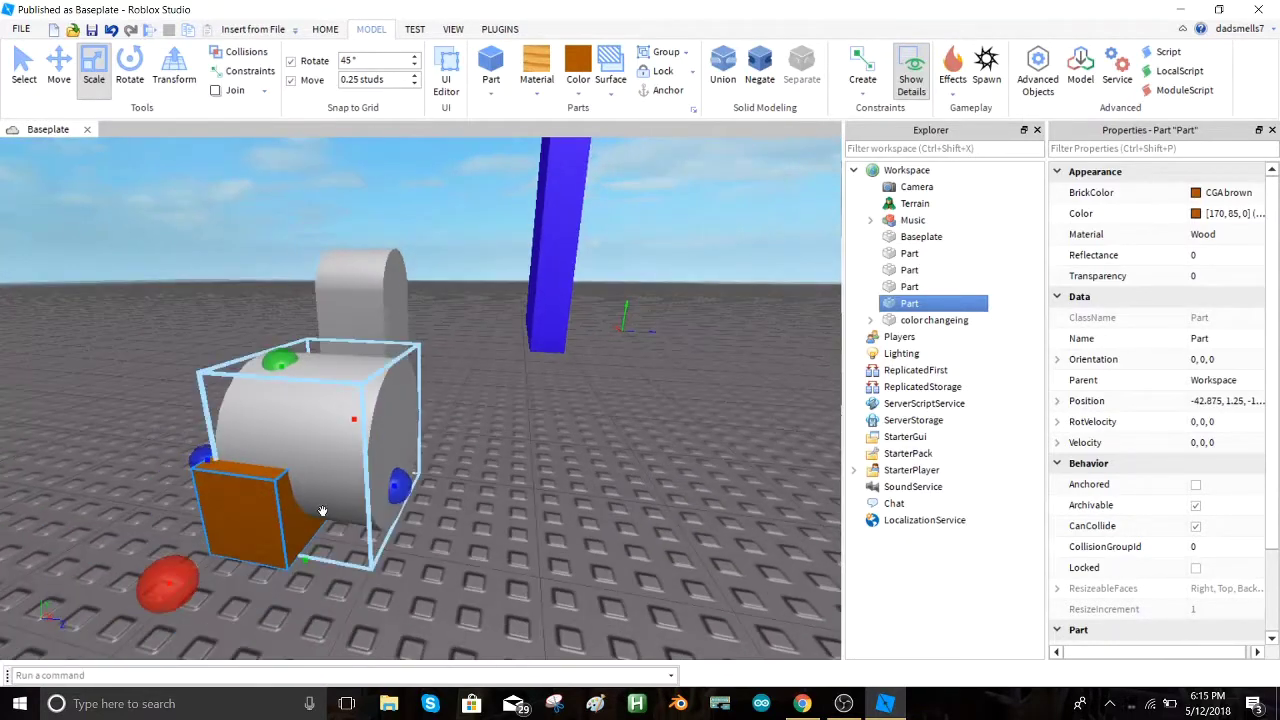
left_click_drag(401, 487, 482, 493)
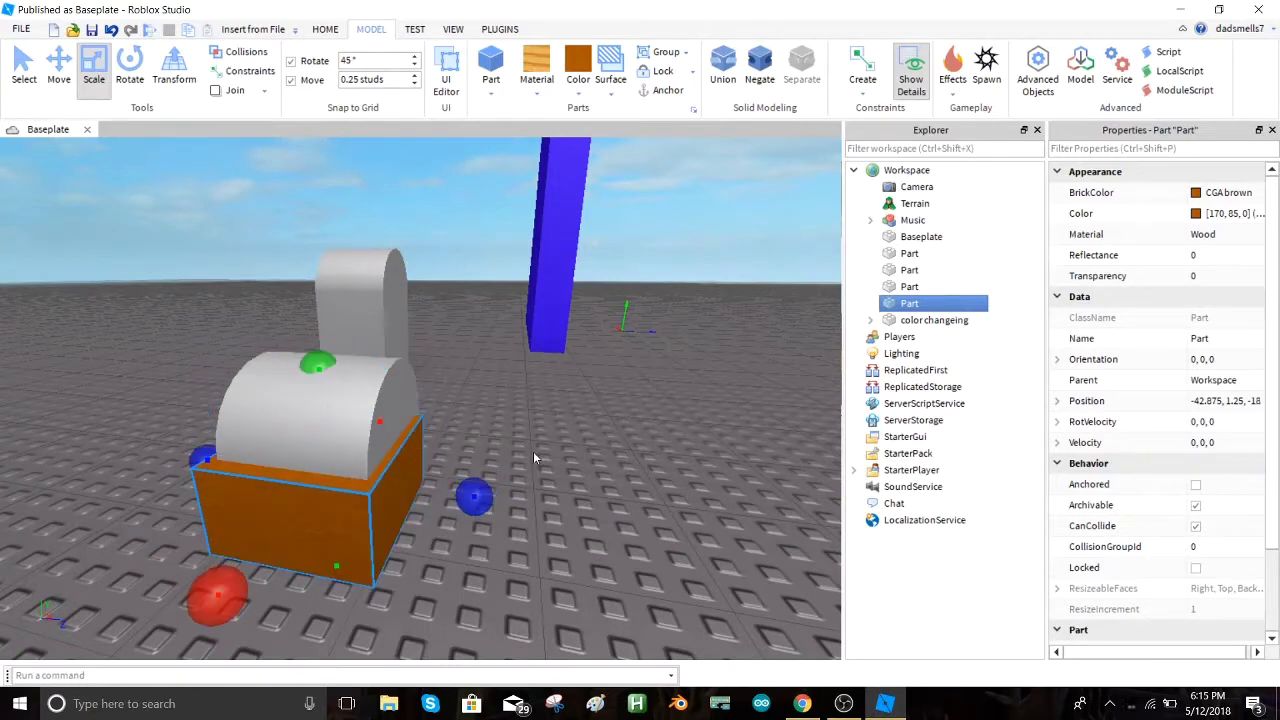
right_click_drag(533, 453, 520, 453)
key("d")
left_click_drag(352, 516, 383, 510)
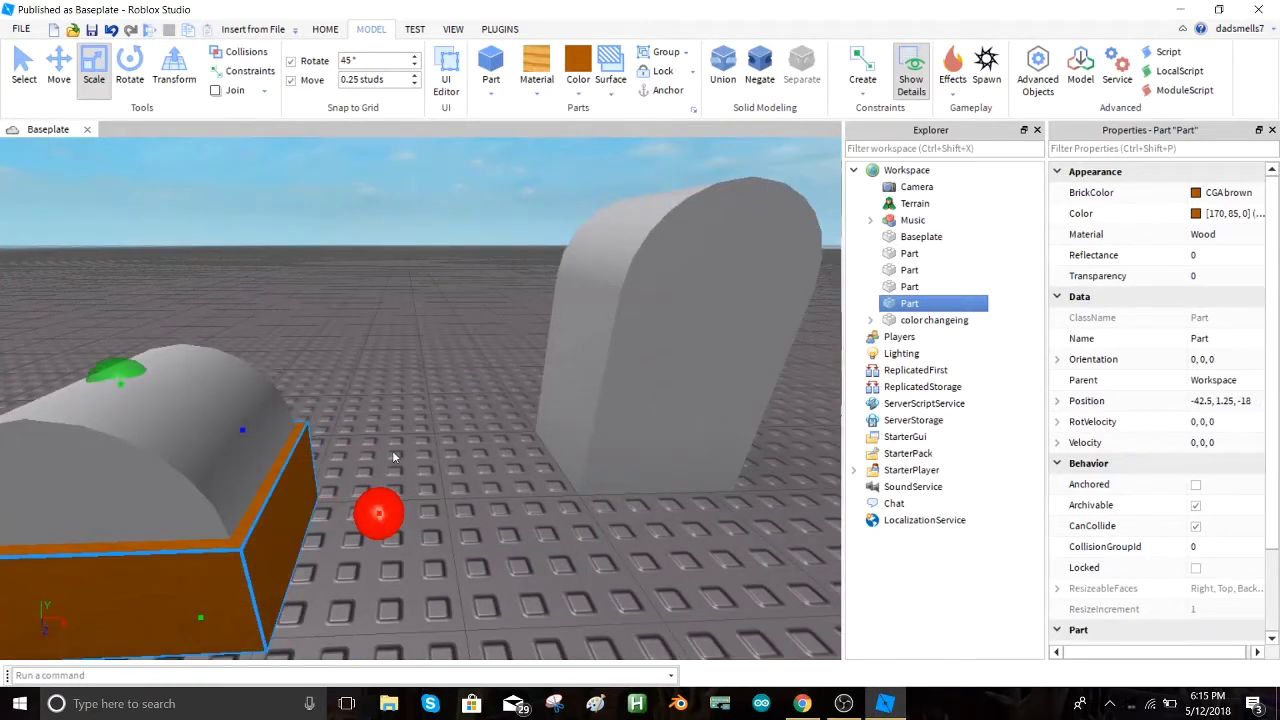
- Negate the brown block and union it with the copied cylinder to cut away the lower half
left_click(774, 67)
left_click(244, 392, "ctrl")
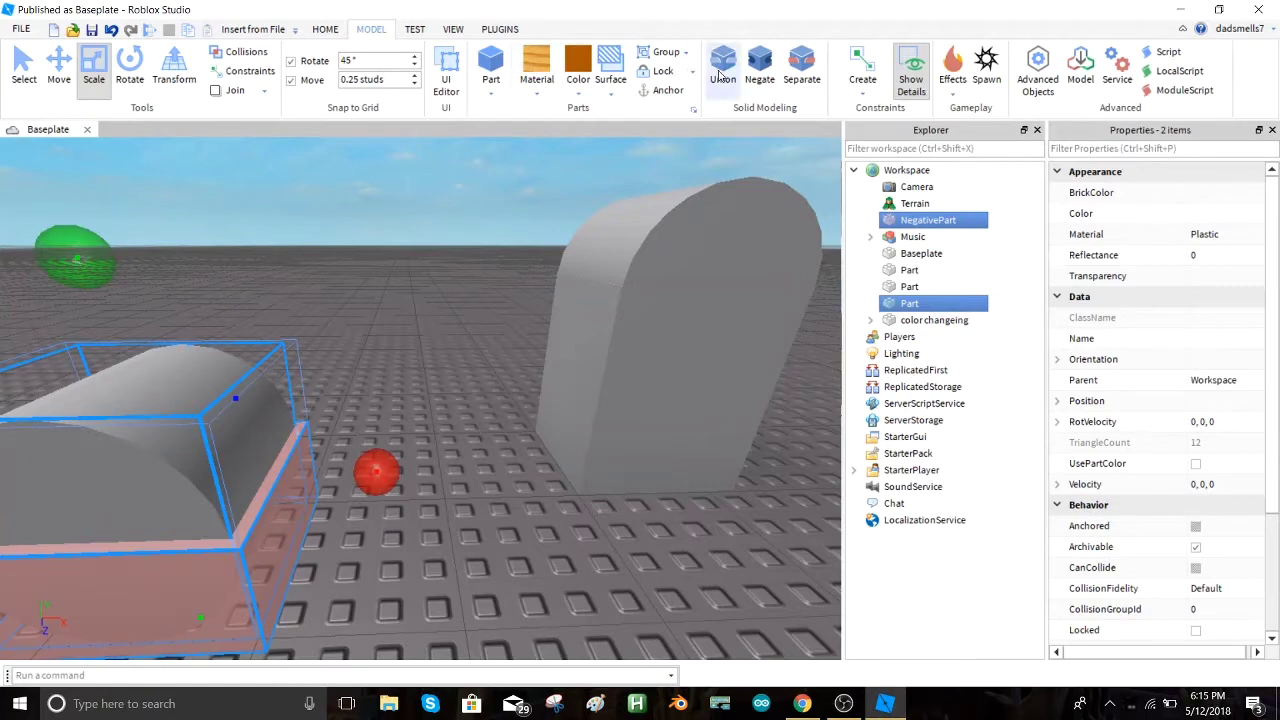
left_click(720, 75)
left_click(393, 297)
- Move the half-cylinder onto the front of the music machine, above the green buttons
right_click_drag(393, 297, 393, 297)
left_click(491, 90)
left_click(605, 276)
right_click_drag(609, 272, 609, 272)
key("s")
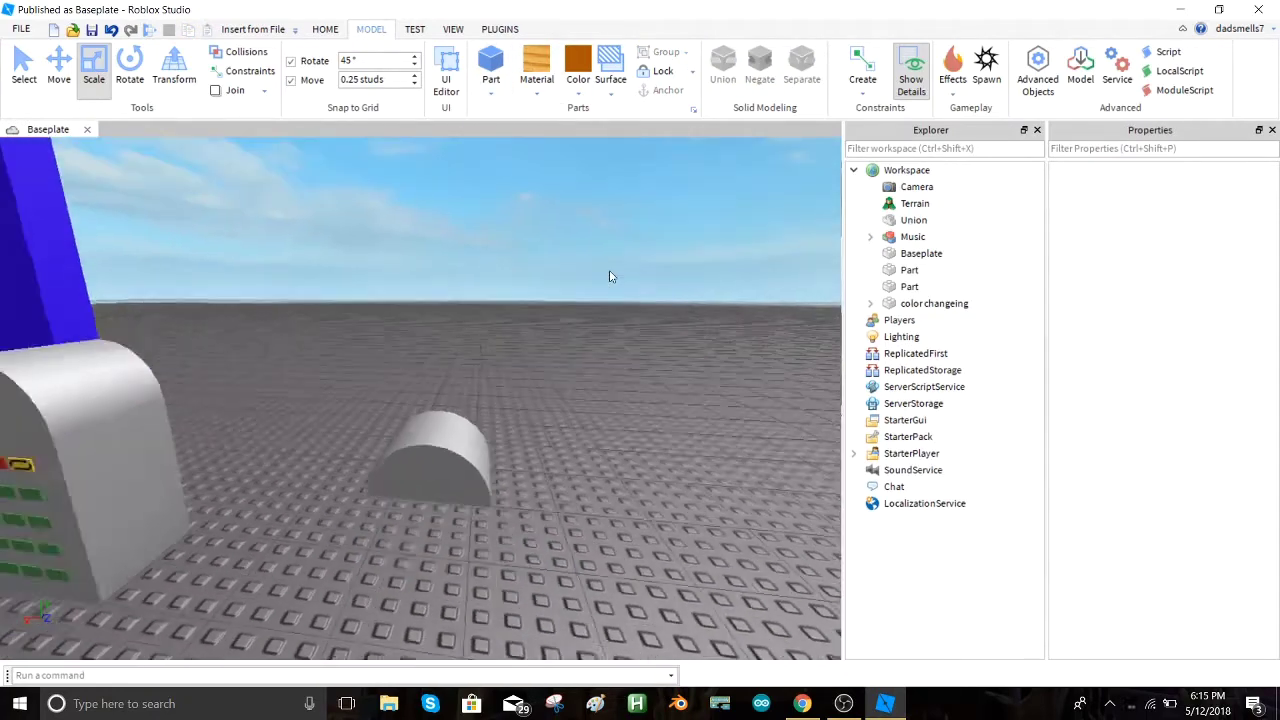
scroll(612, 277, "down", 2)
left_click_drag(438, 428, 85, 460)
scroll(85, 461, "up", 3)
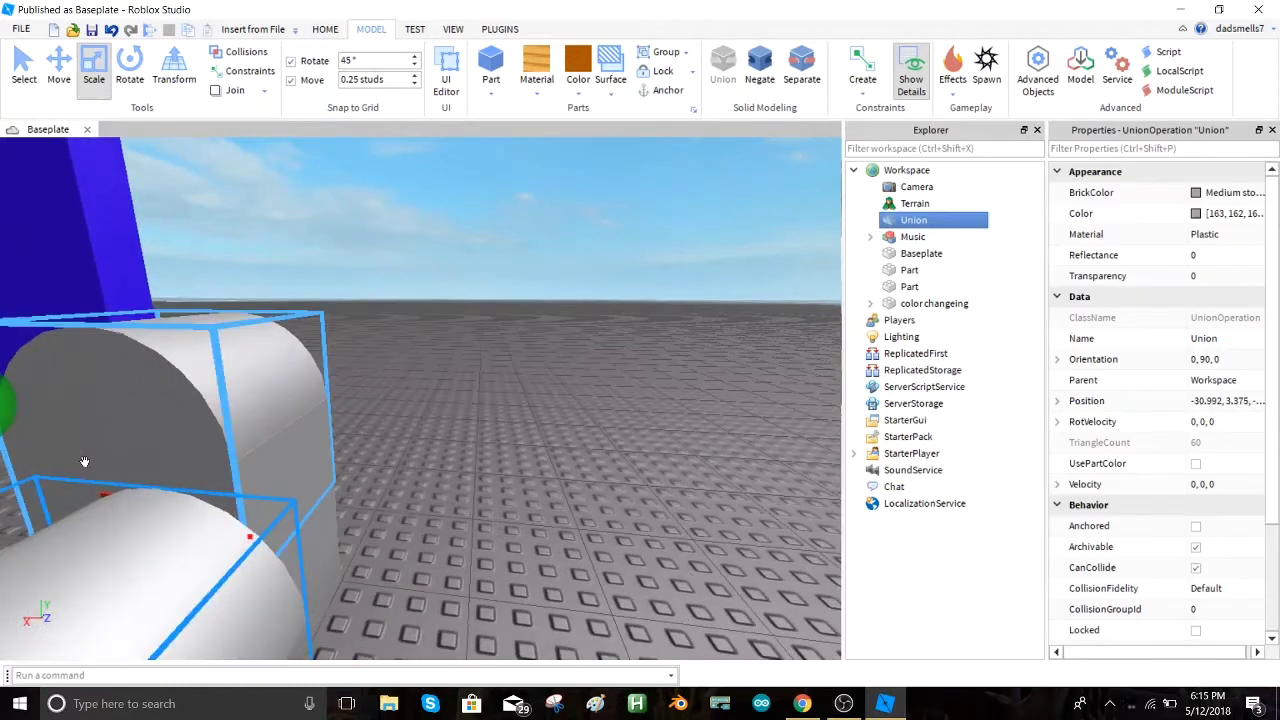
scroll(85, 462, "down", 3)
left_click_drag(525, 522, 482, 436)
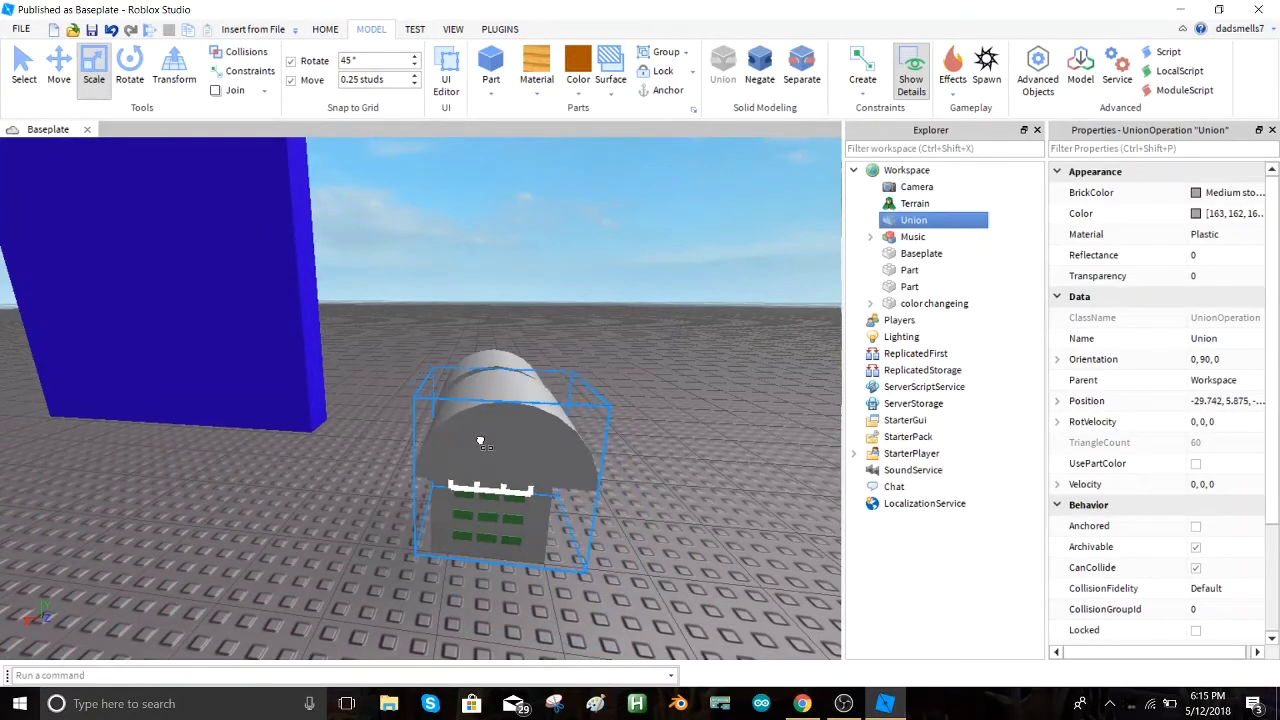
- Scale the half-cylinder down so its outline is smaller than the machine's arched top
scroll(515, 436, "up", 3)
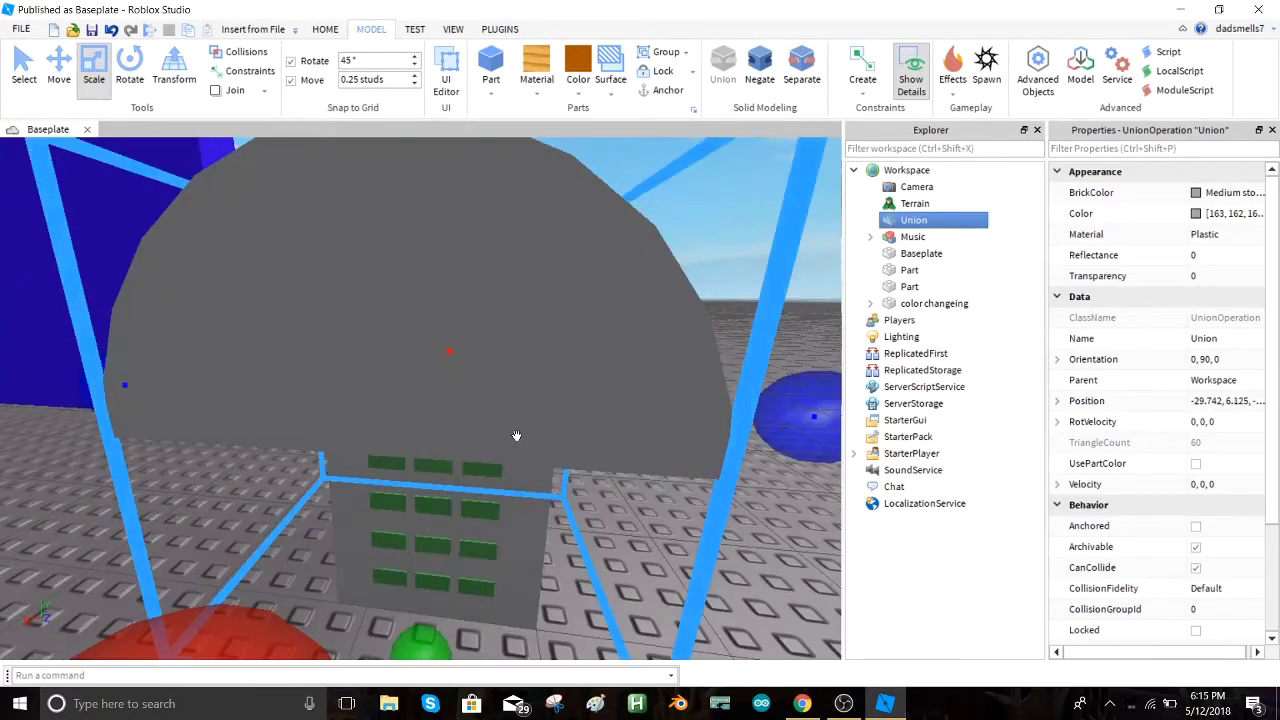
scroll(517, 436, "down", 3)
mouse_move(580, 380)
left_mouse_down()
mouse_move(554, 394)
mouse_move(563, 389)
left_mouse_up()
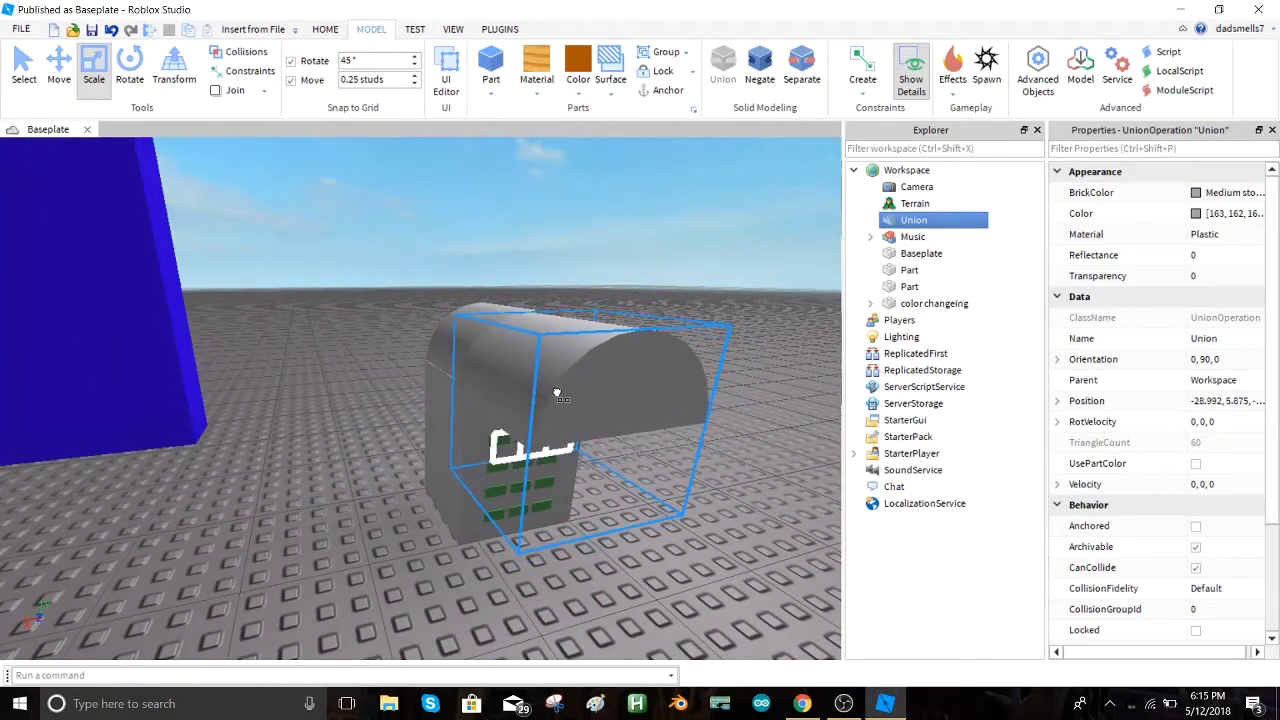
left_click_drag(420, 427, 476, 420)
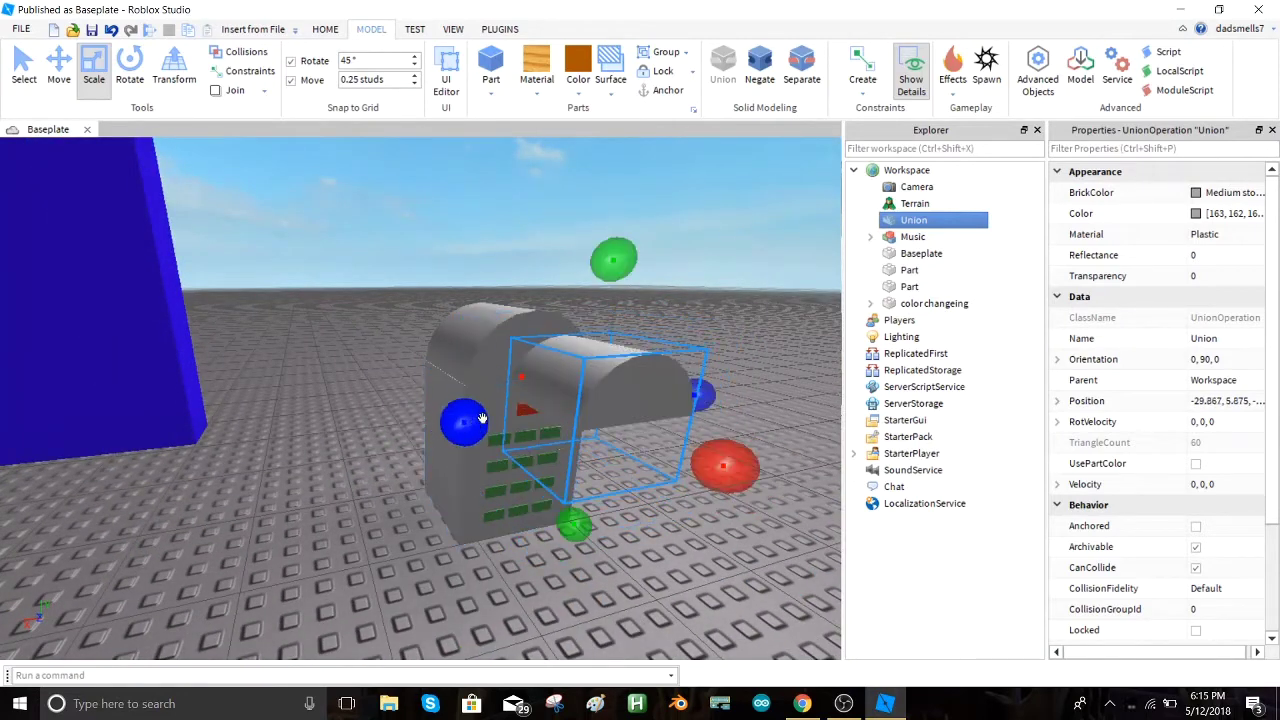
left_click_drag(590, 391, 561, 386)
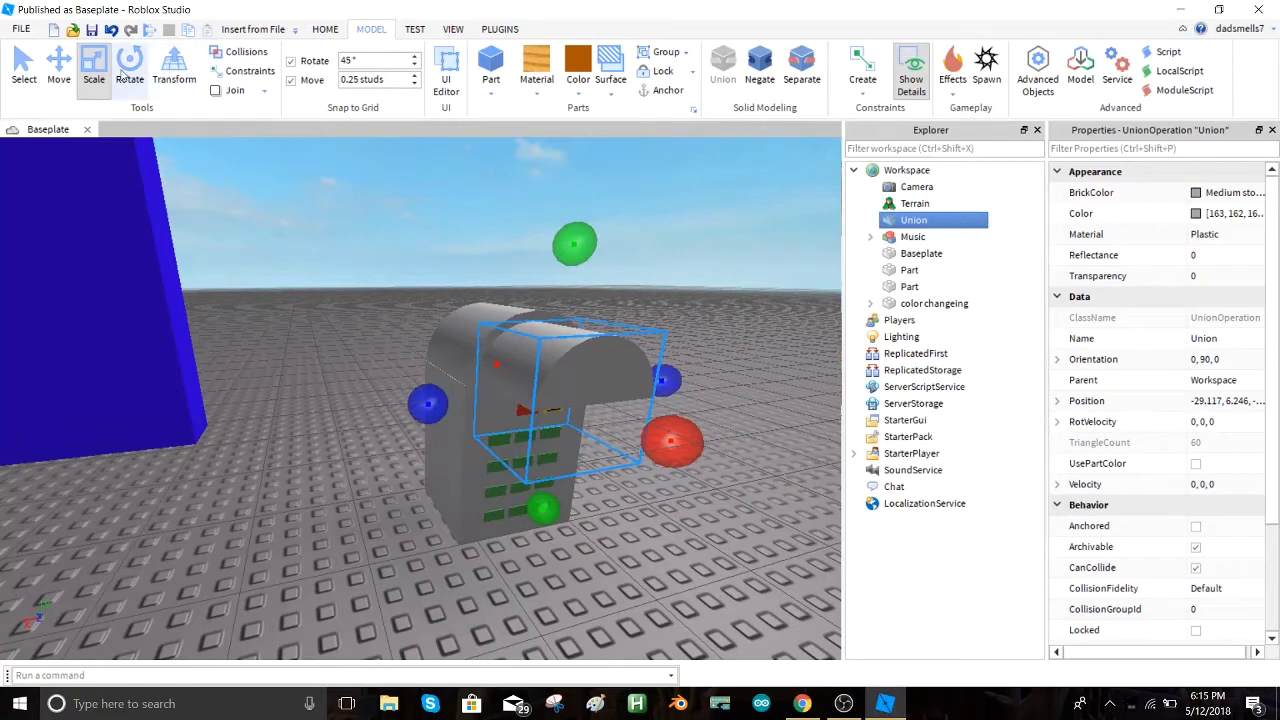
- Move the half-cylinder back into the arched top and center it sideways, leaving its front face exposed
left_click(60, 72)
left_click_drag(724, 467, 590, 416)
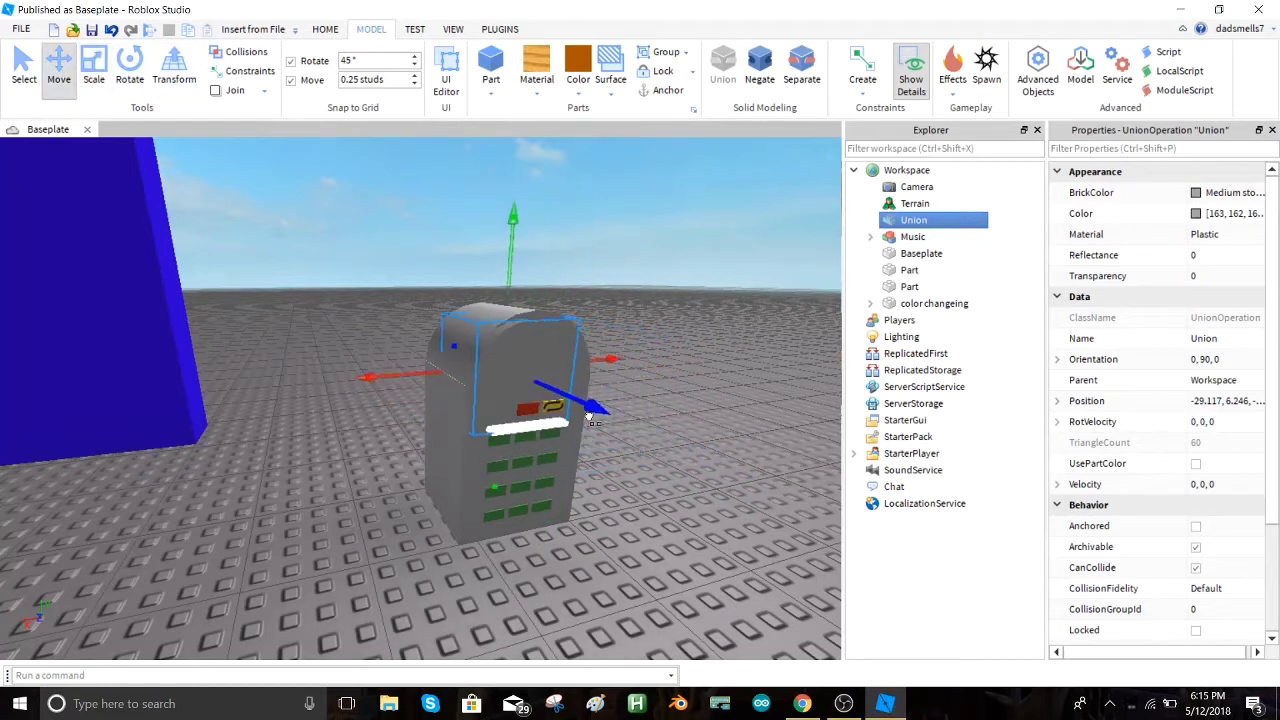
left_click_drag(369, 378, 390, 380)
- Negate the half-cylinder and extend its underside slightly downward
key("f")
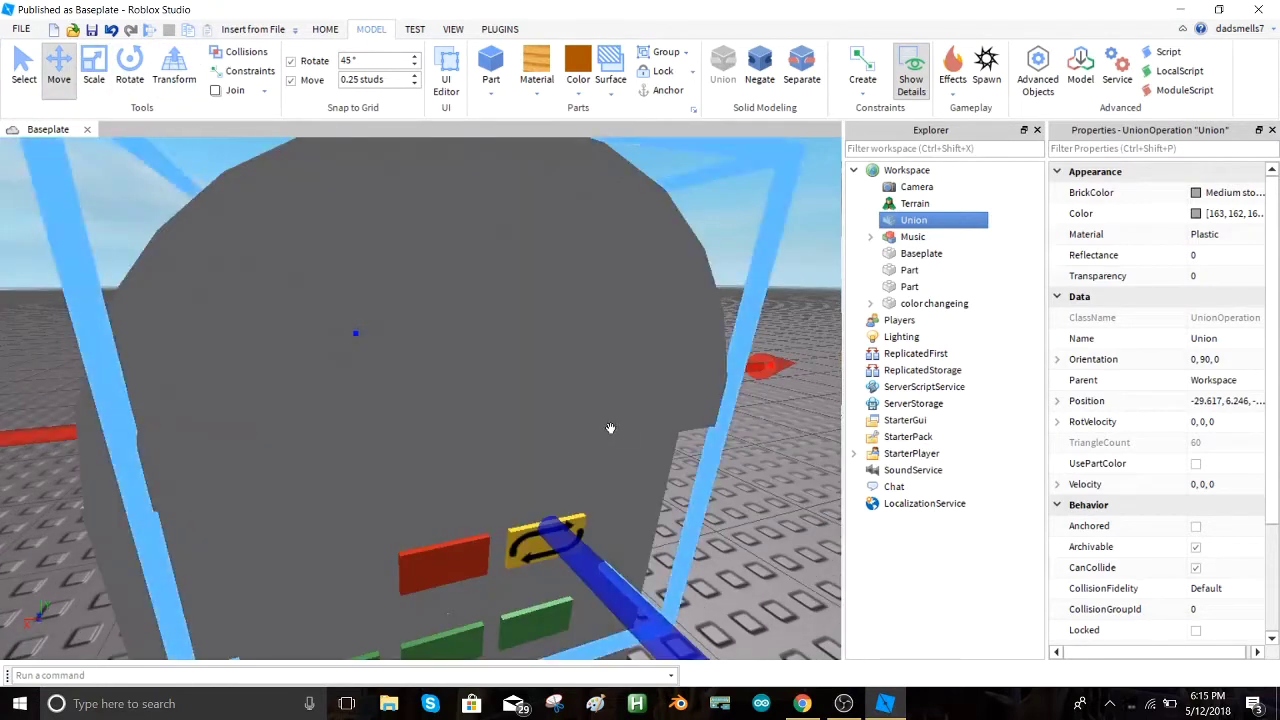
right_click_drag(609, 429, 610, 428)
scroll(610, 428, "down", 4)
left_click(760, 70)
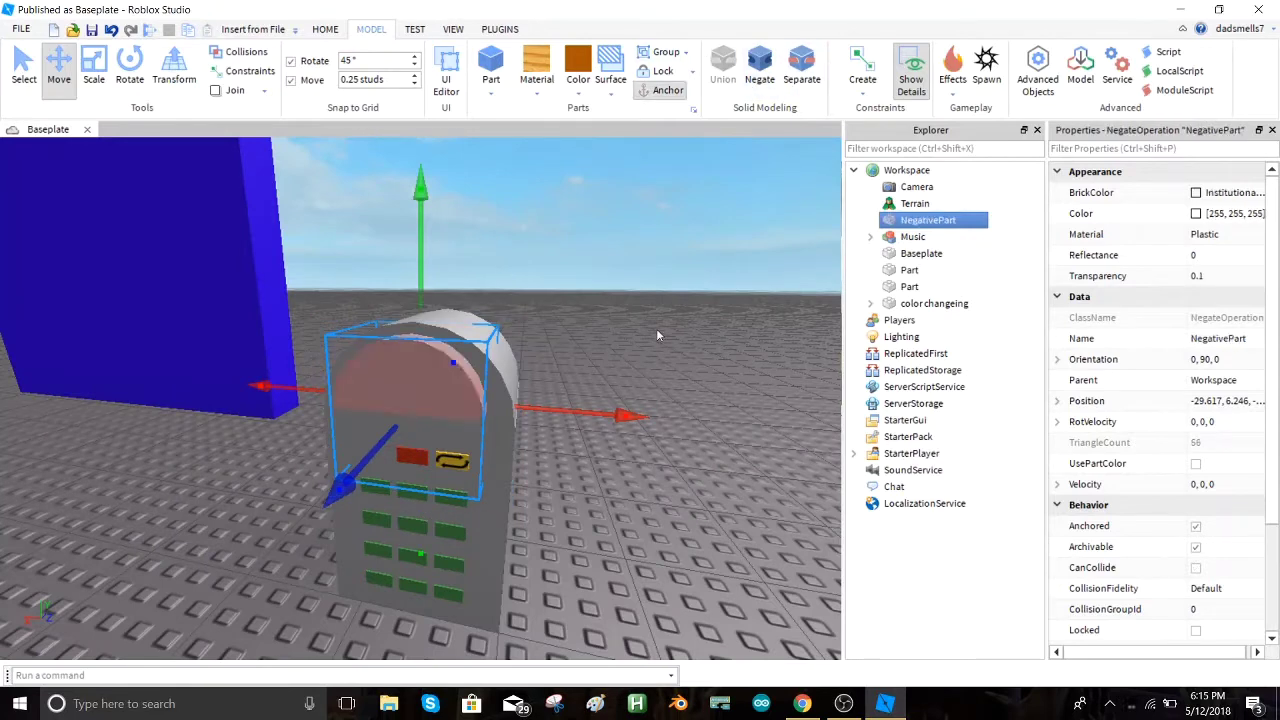
left_click(97, 66)
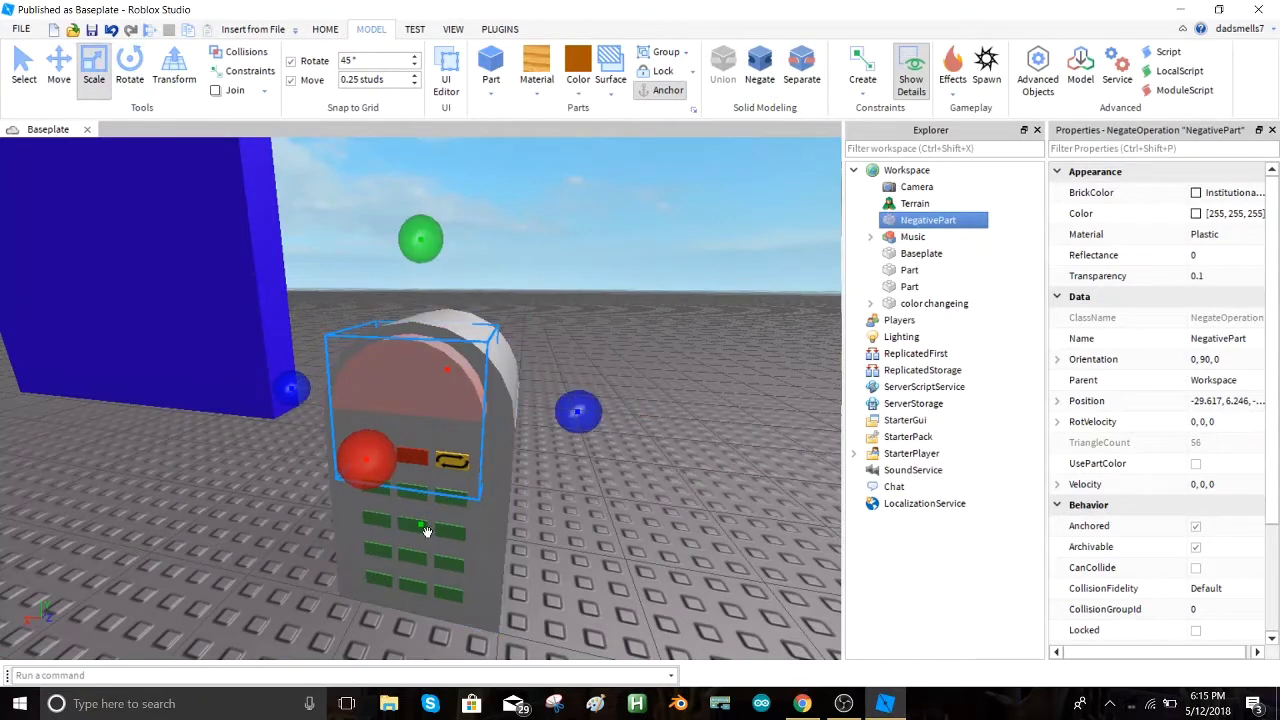
left_click_drag(427, 532, 430, 545)
- Union the negated half-cylinder with the machine's arched top to carve a recess into its front
right_click_drag(527, 539, 527, 539)
key("a")
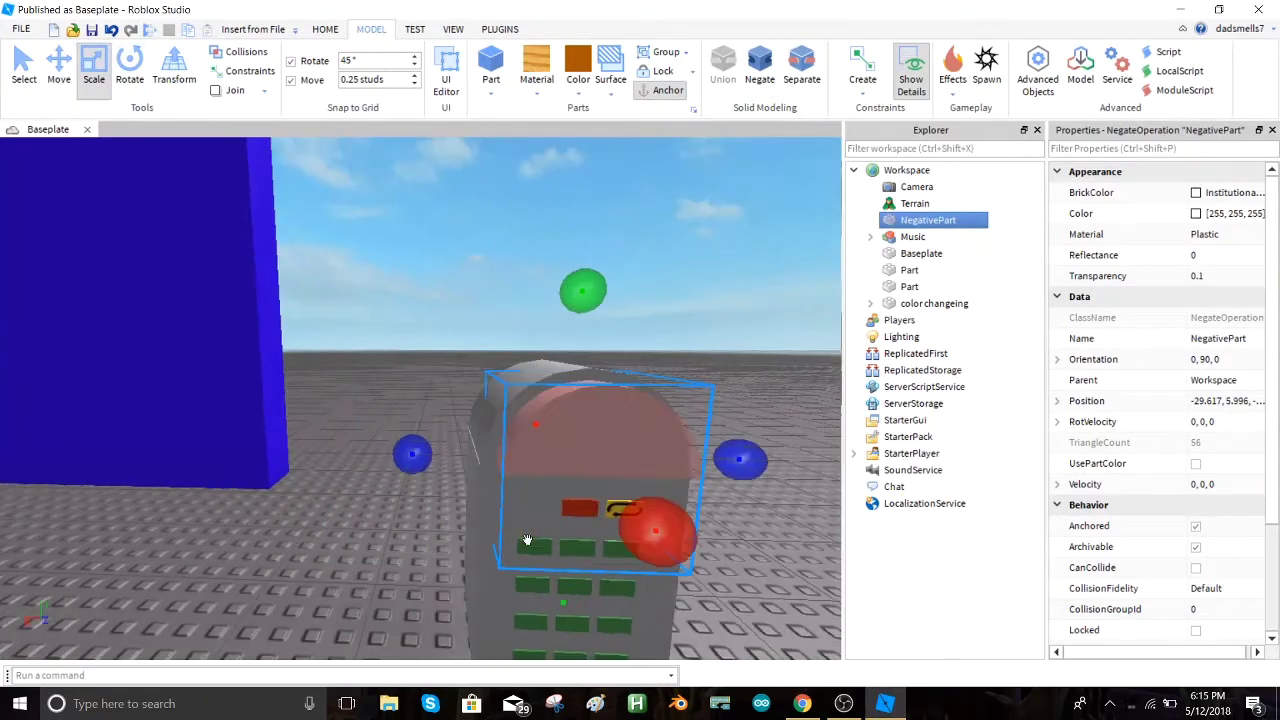
left_click(502, 331)
left_click_drag(457, 351, 610, 470)
left_click(732, 64)
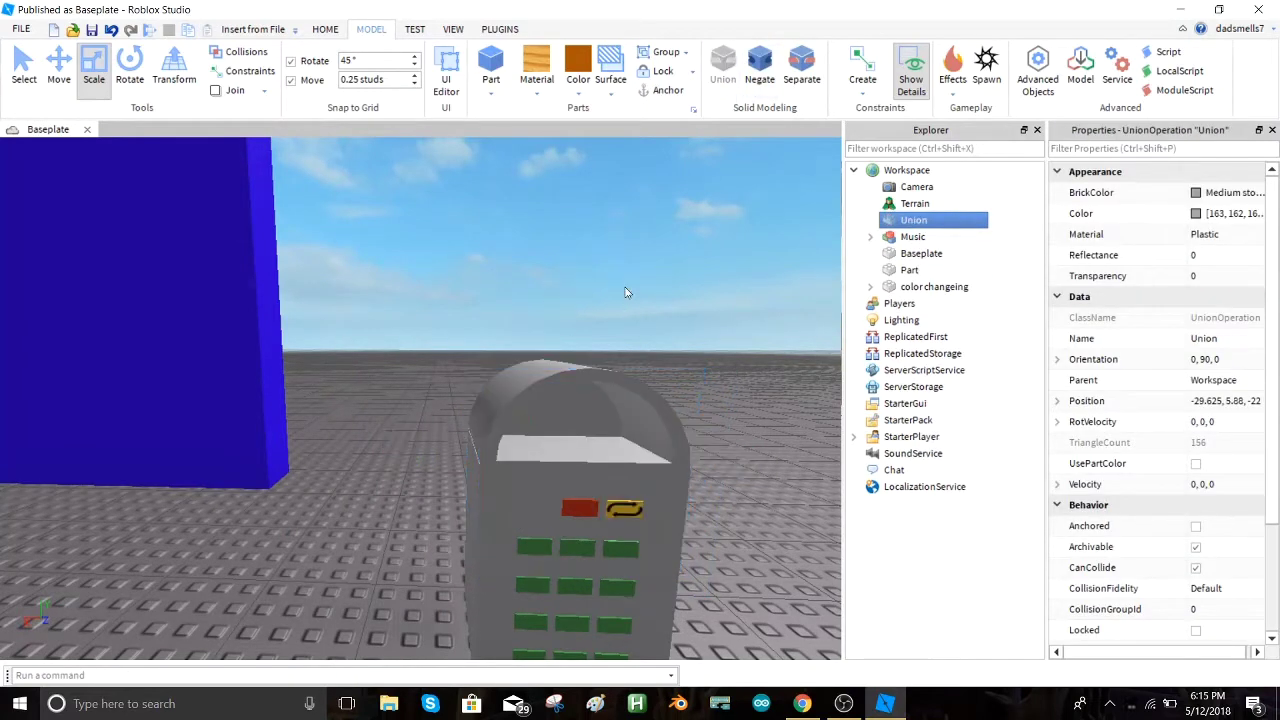
- Union the carved arched top with the machine's body, reversing the accidental negation of both parts
left_click_drag(448, 315, 461, 390)
left_click_drag(536, 556, 601, 569)
left_click(760, 70)
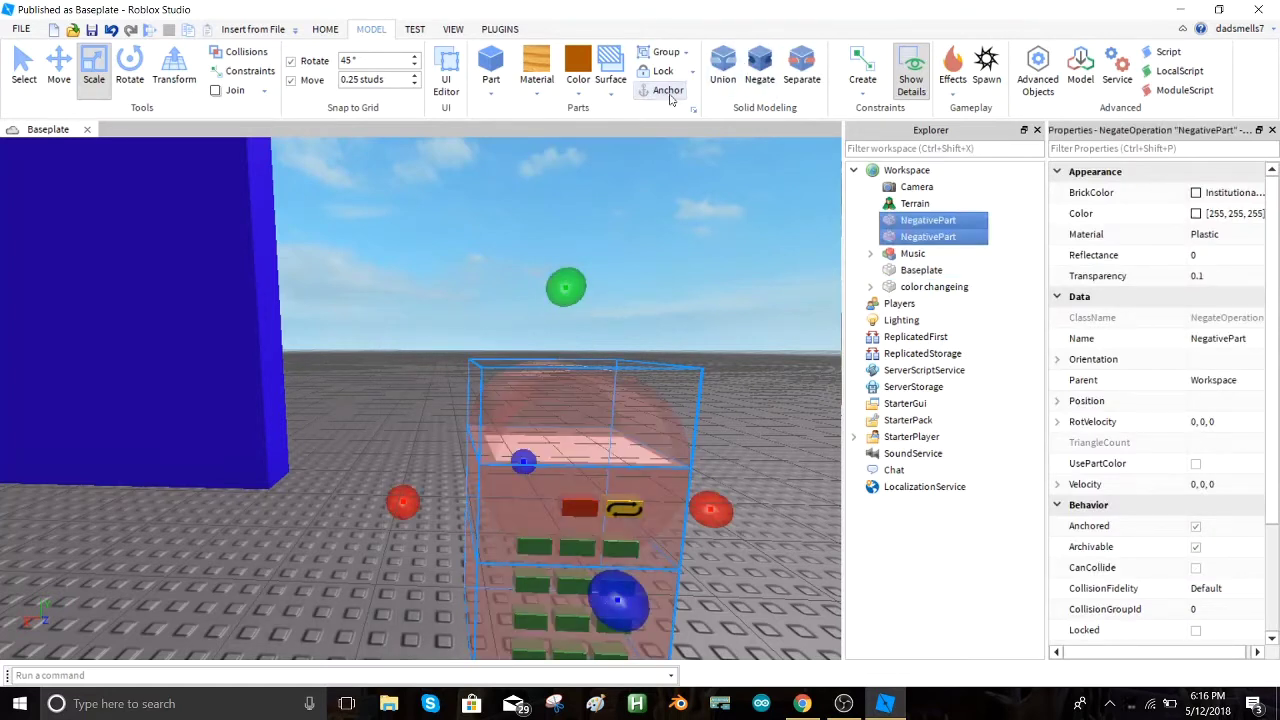
left_click(771, 66)
left_click(726, 66)
left_click(716, 394)
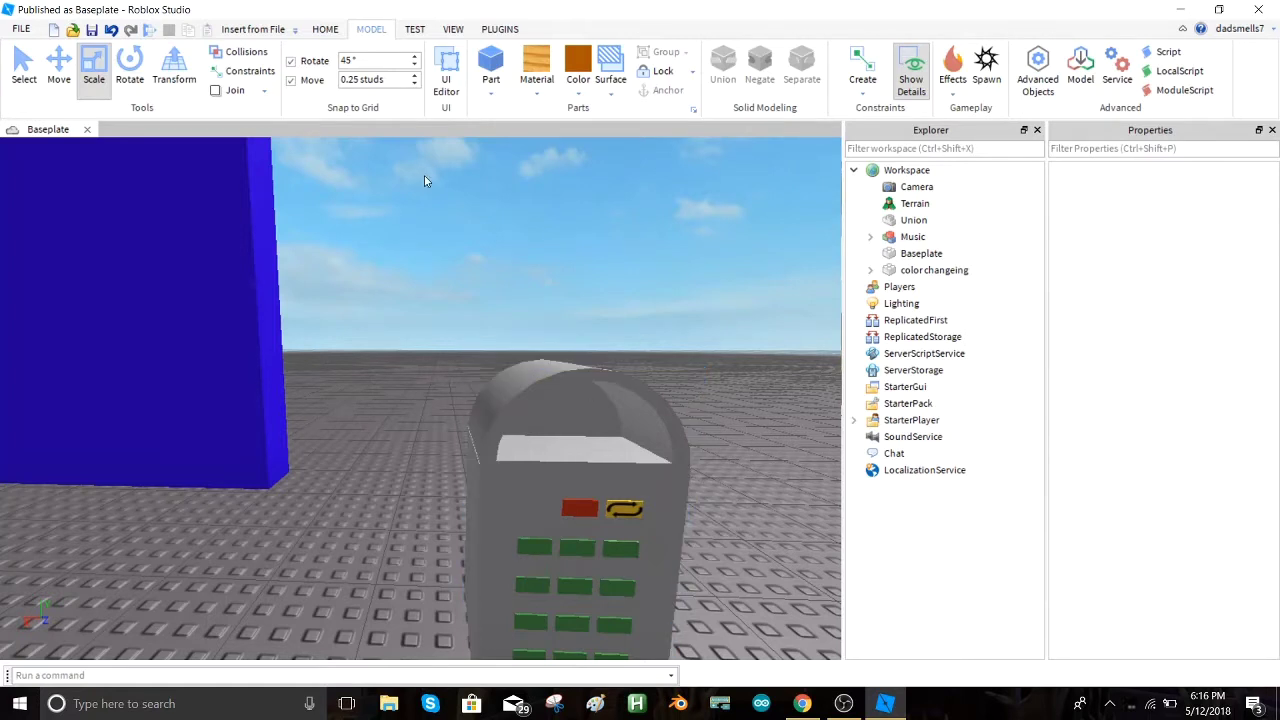
- Undo the accidental move of the large blue block, try to narrow it, and reposition it away from the machine
left_click_drag(228, 265, 325, 395)
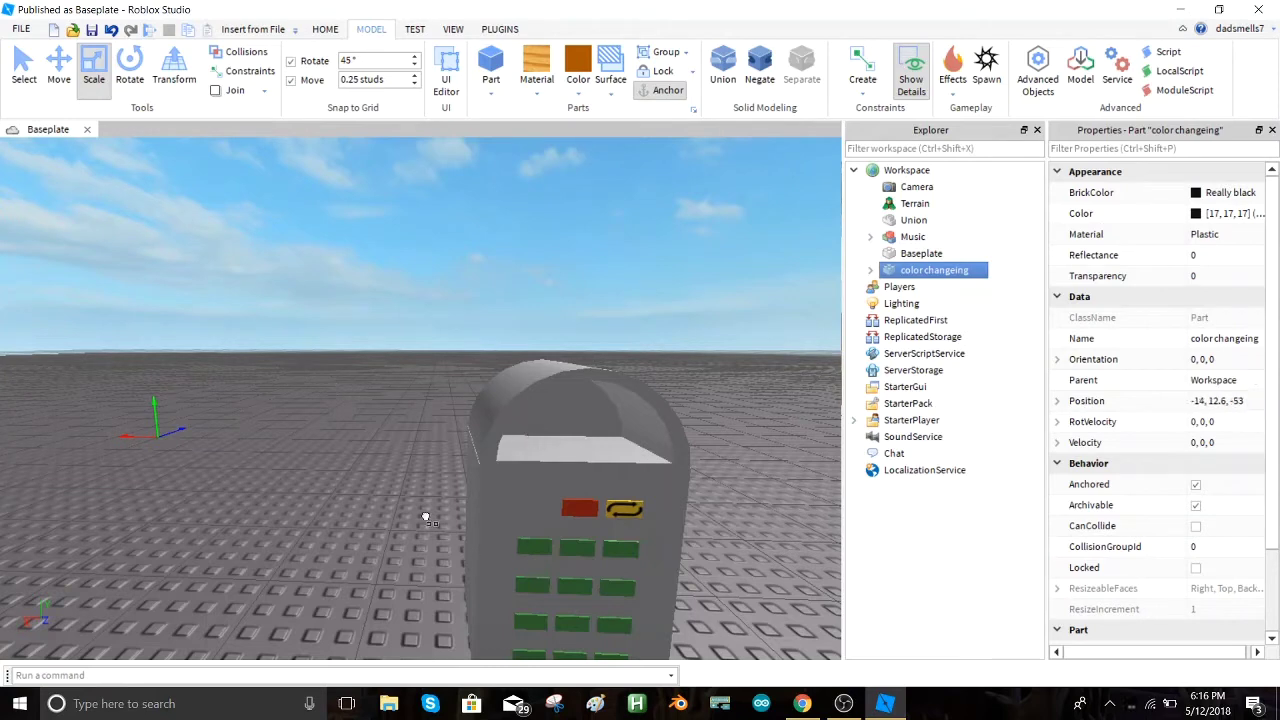
left_click(111, 30)
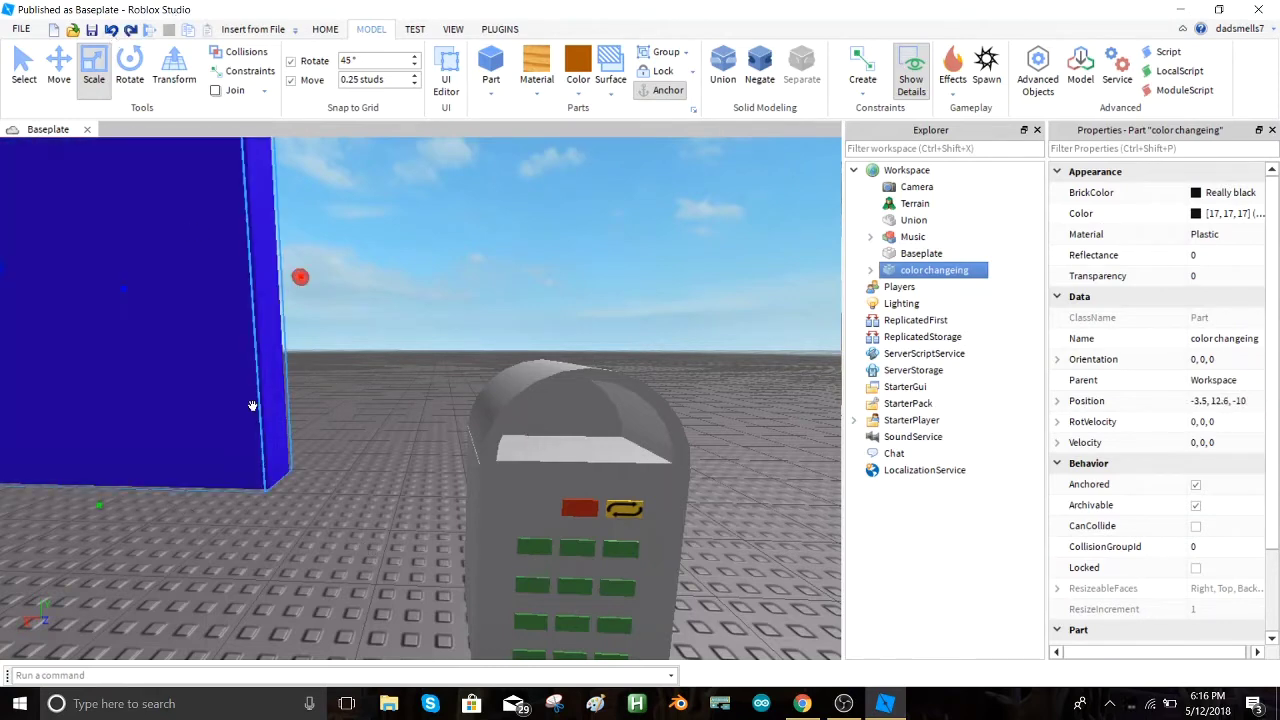
left_click_drag(300, 277, 80, 279)
left_click_drag(105, 417, 369, 428)
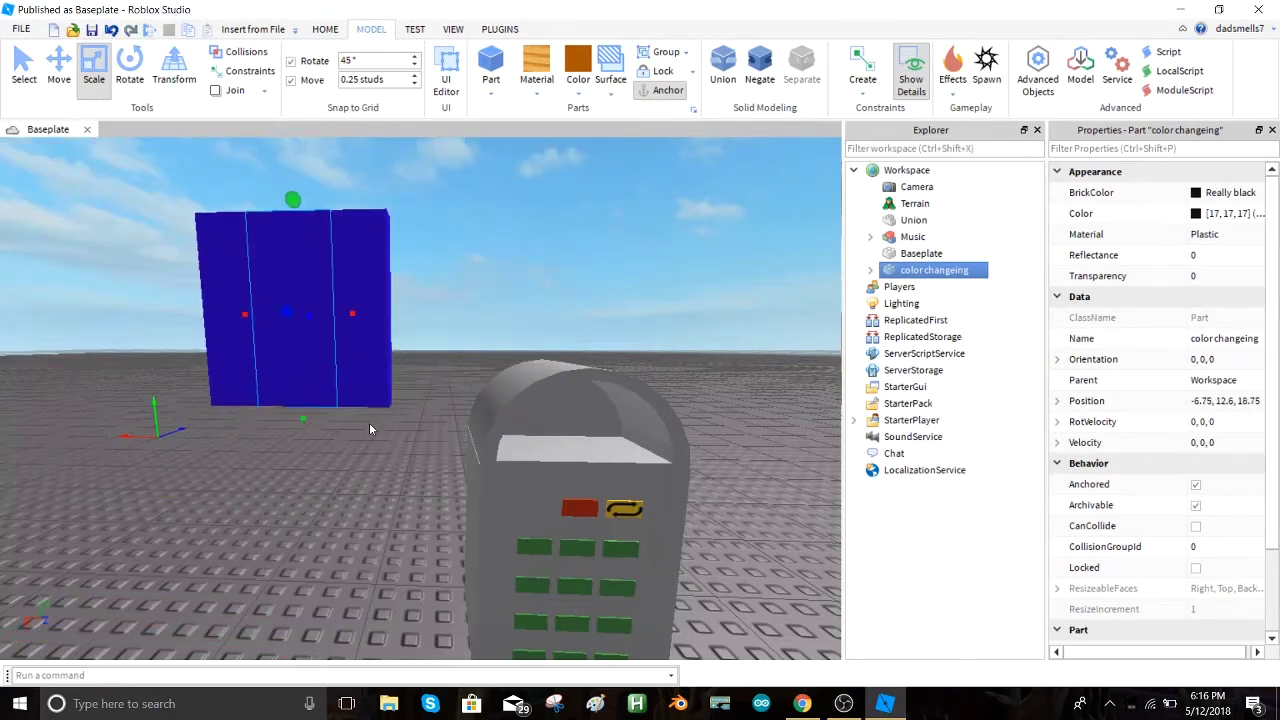
- Examine the large color-changing block and its Animate and Mesh objects
key("f")
right_click_drag(383, 402, 383, 402)
left_click_drag(382, 401, 455, 372)
left_click(332, 366)
left_click(870, 271)
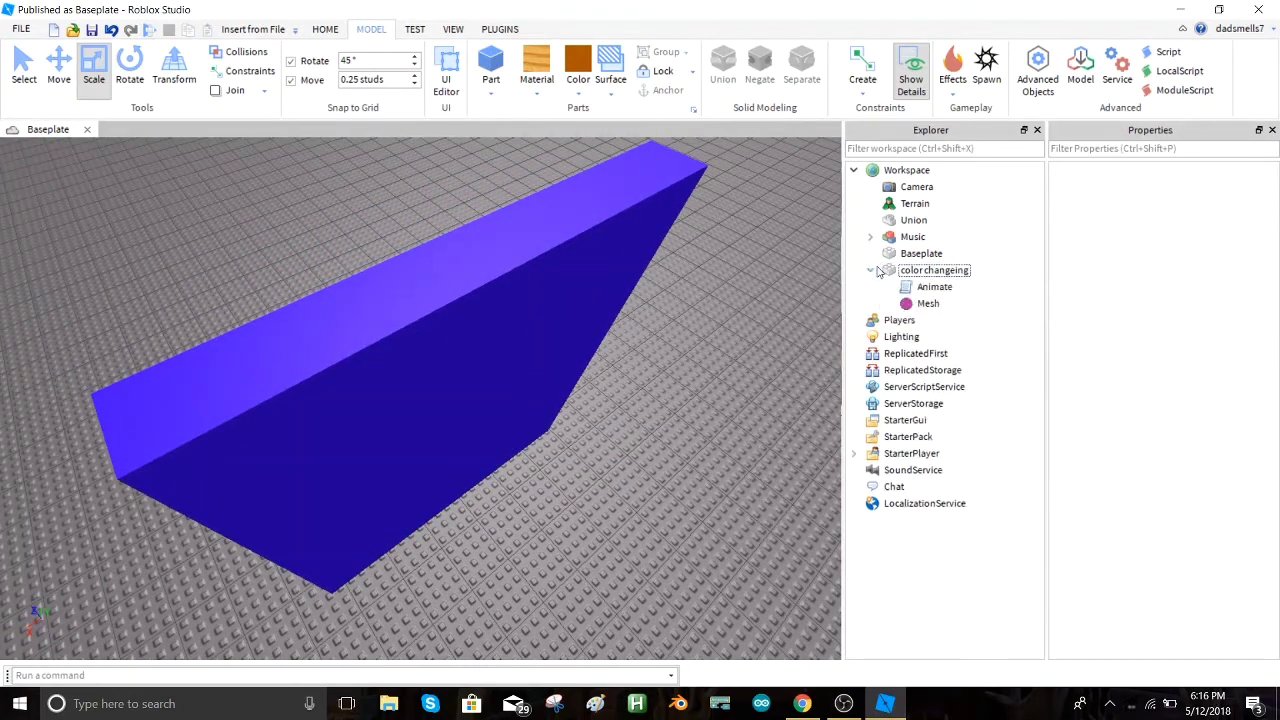
left_click(870, 271)
left_click(882, 271)
left_click(871, 272)
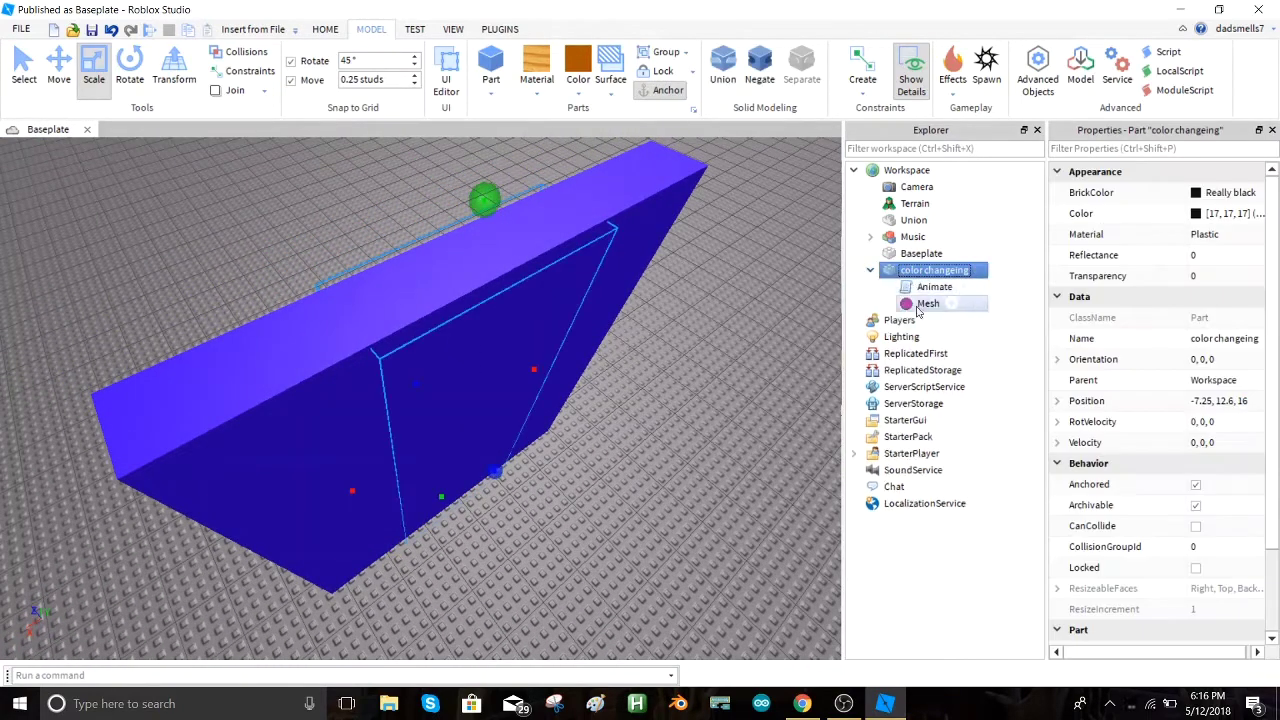
left_click(921, 305)
left_click(701, 224)
left_click(881, 272)
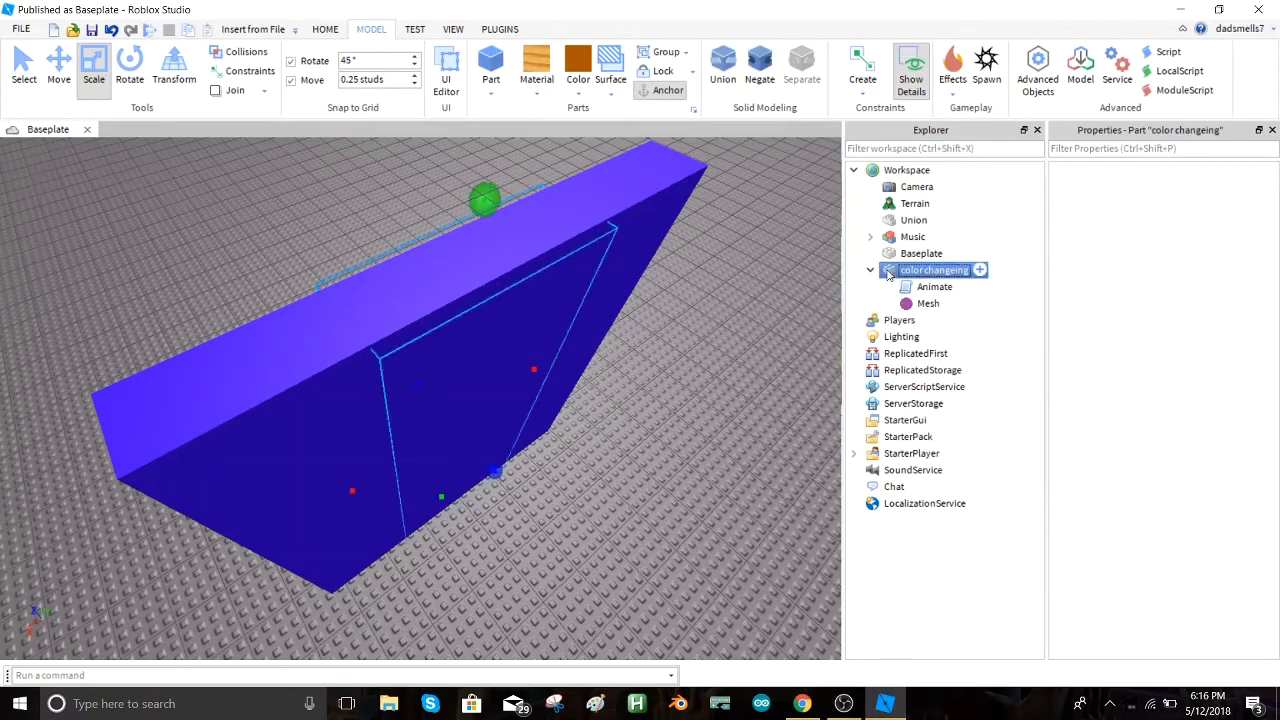
- Try to shrink the large color-changing block by scaling its part to 7.75 × 2.45 × 4 studs
left_click_drag(517, 214, 477, 506)
scroll(556, 482, "up", 4)
scroll(558, 482, "down", 4)
left_click_drag(549, 389, 457, 408)
left_click_drag(380, 515, 373, 397)
left_click_drag(365, 254, 367, 292)
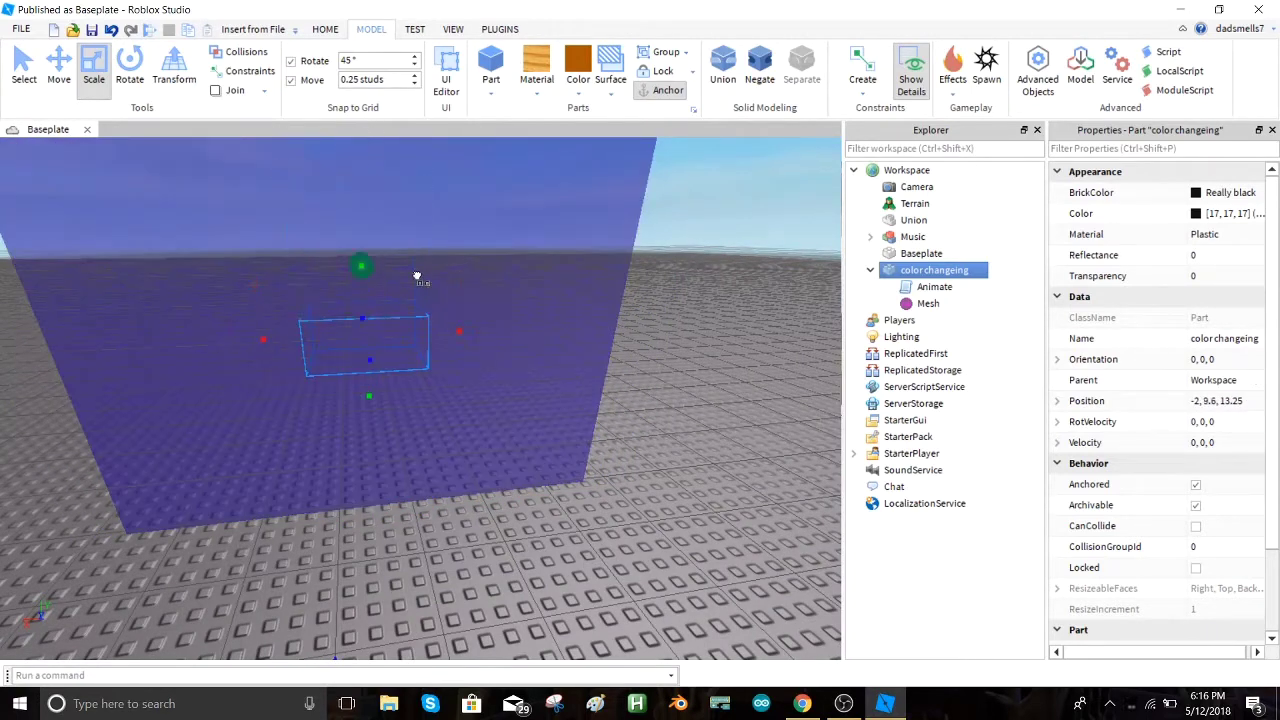
left_click_drag(459, 318, 558, 326)
left_click(398, 339)
left_click_drag(453, 332, 521, 440)
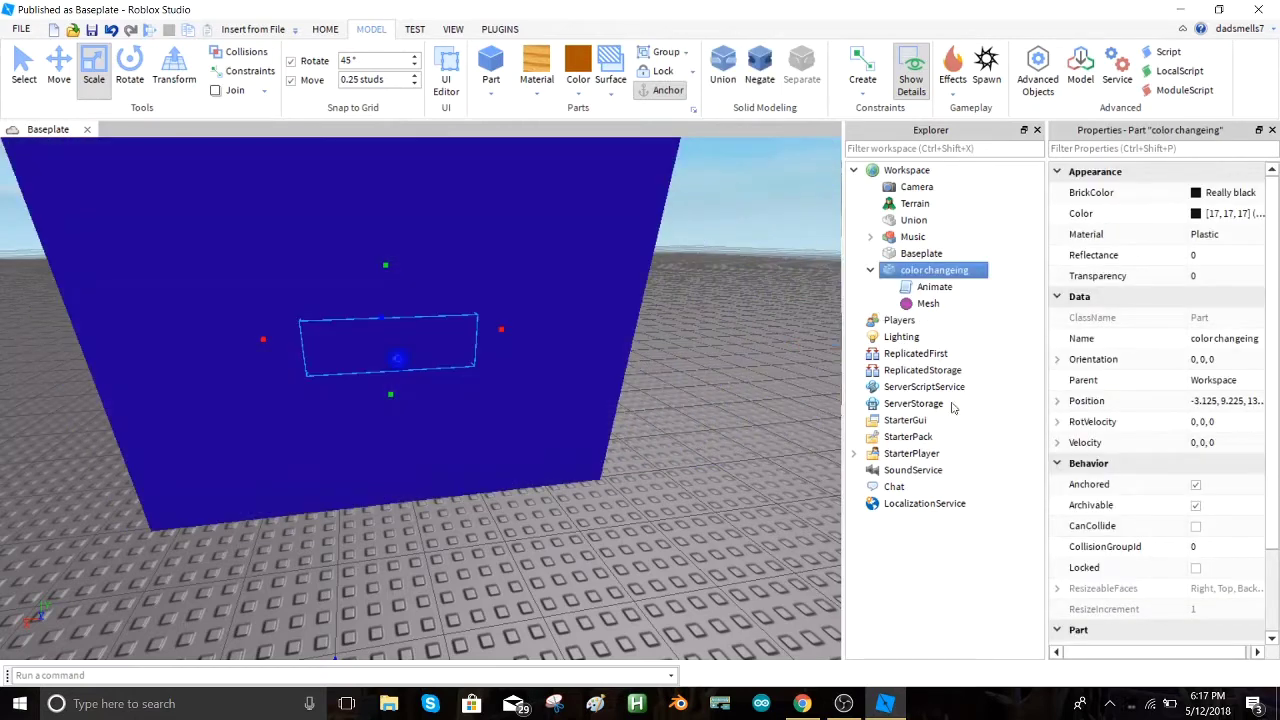
- Look through the color-changing block's surface inputs and scale its part's height to 4.95 studs
left_click_drag(1276, 399, 1267, 526)
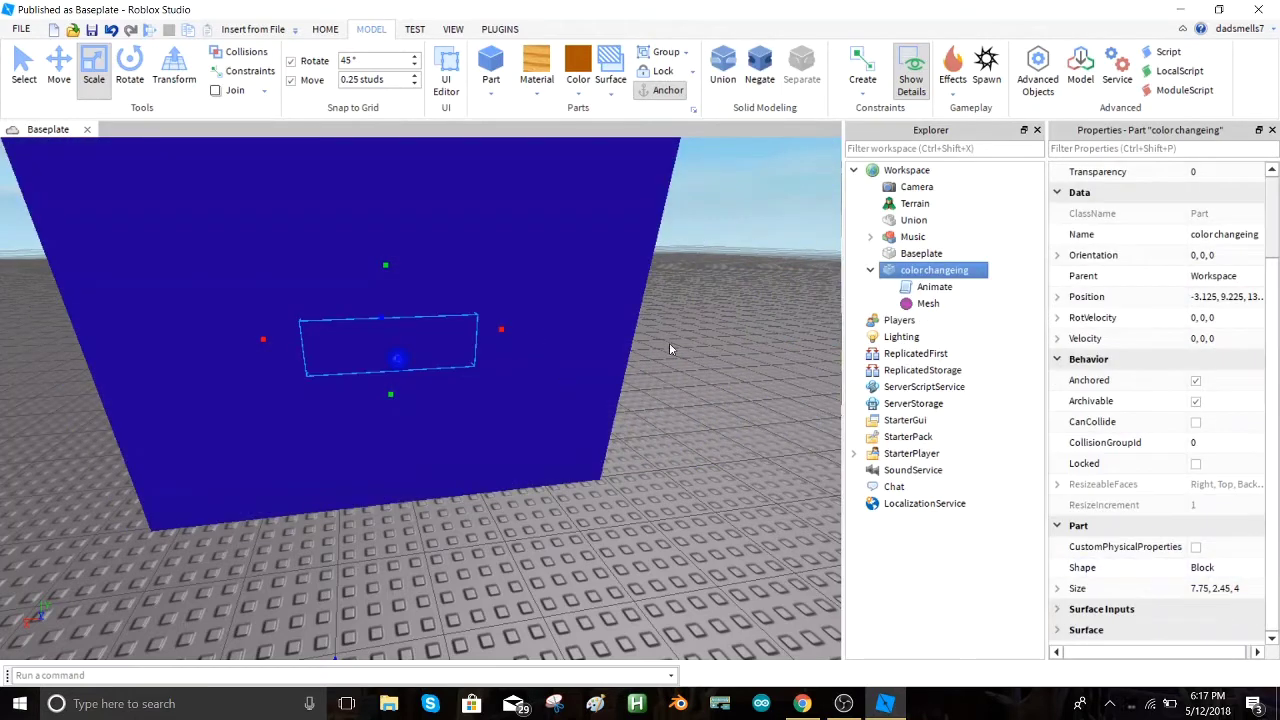
left_click(1057, 609)
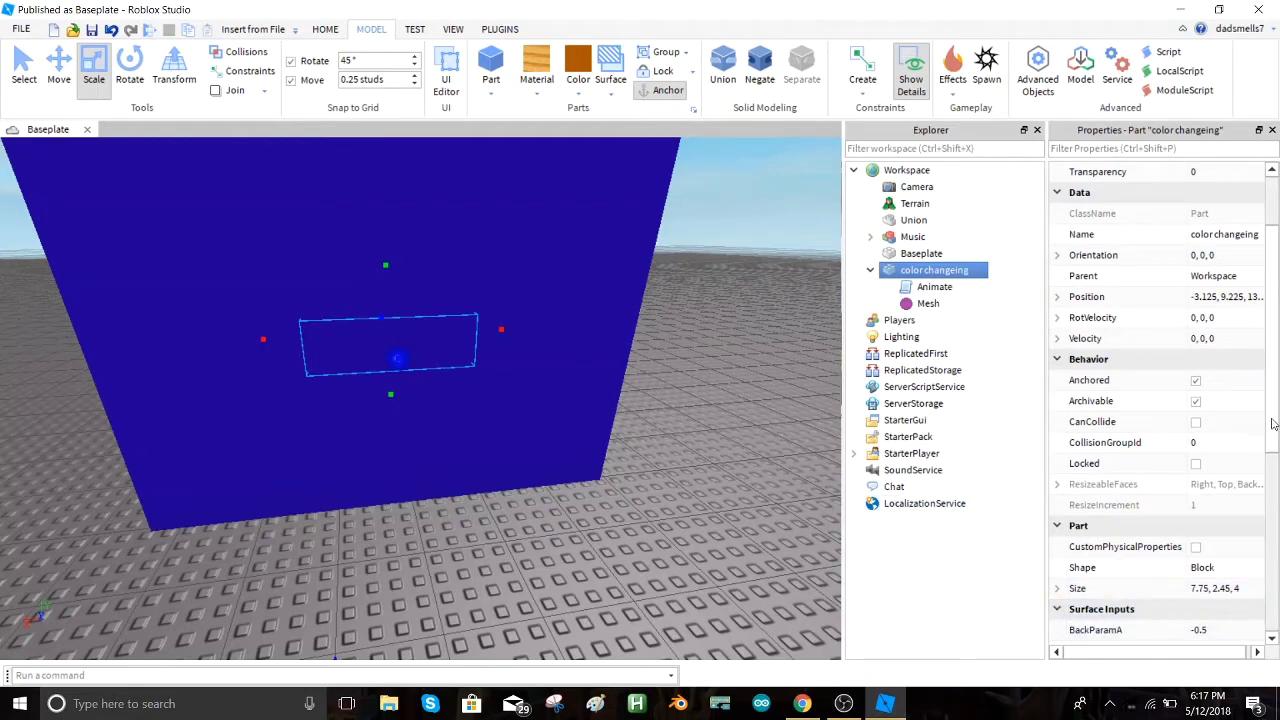
left_click_drag(1272, 420, 1272, 578)
left_click_drag(394, 395, 396, 396)
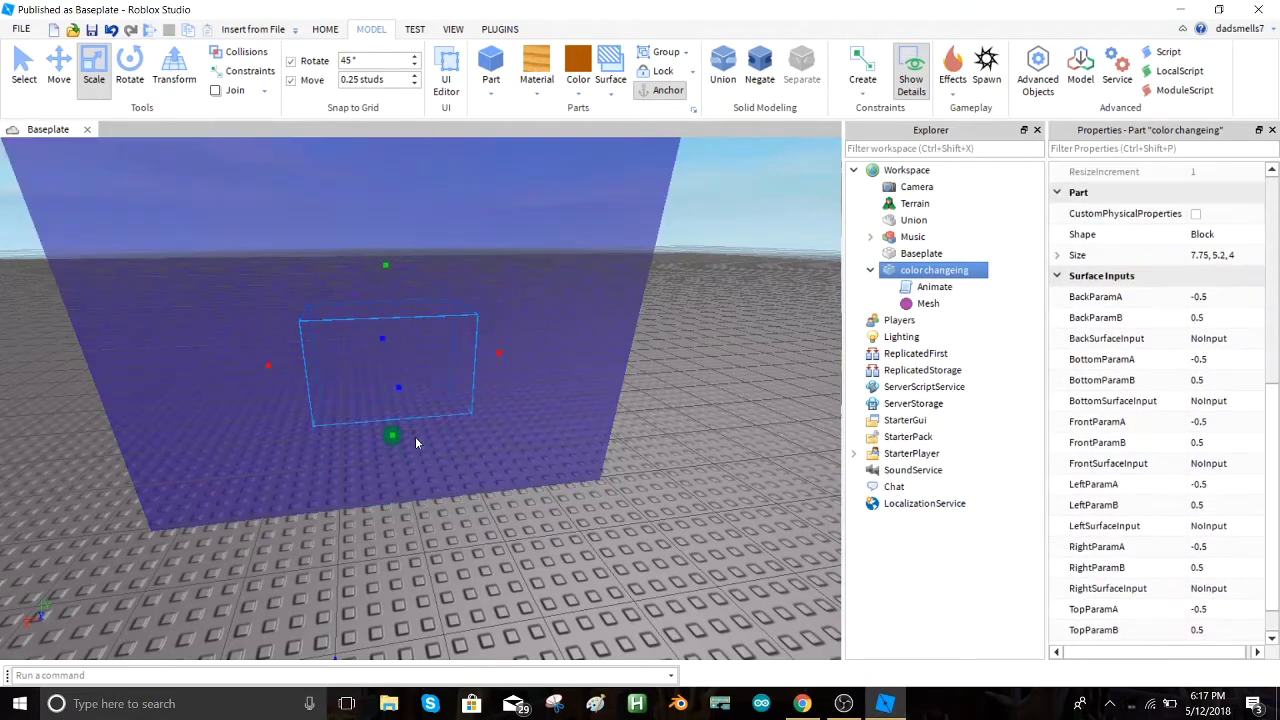
left_click_drag(416, 438, 415, 435)
- Insert a small blue color model from the free models onto the baseplate beside the large blue block
left_click(326, 30)
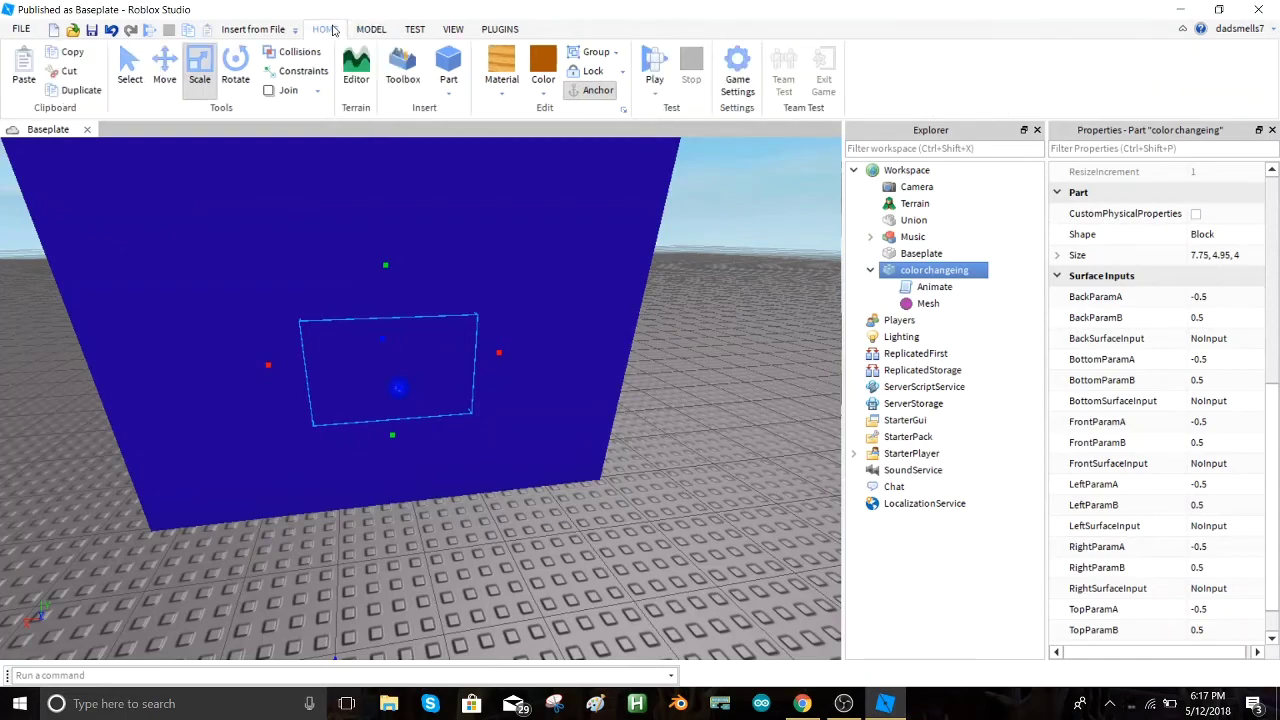
left_click(403, 75)
left_click_drag(493, 515, 625, 607)
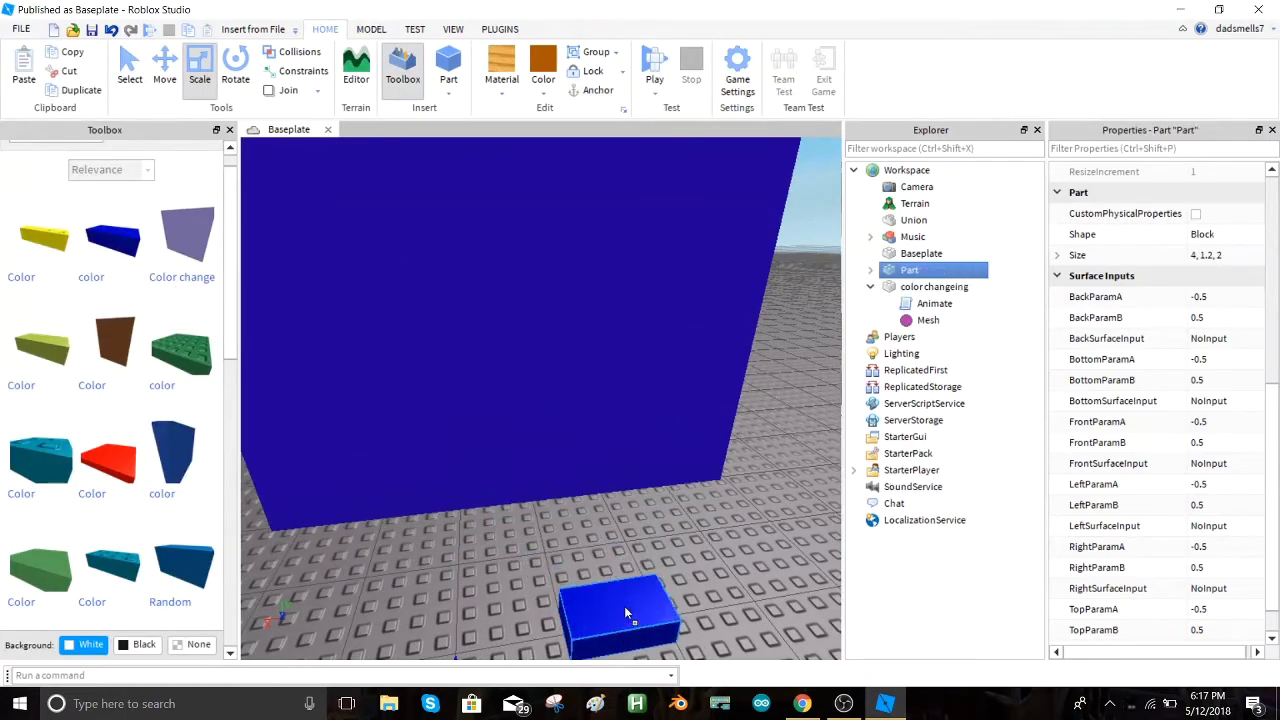
right_click_drag(676, 489, 805, 470)
scroll(676, 489, "down", 4)
- Play-test the place to watch the color blocks, try inserting the red color model during the test, and stop it
left_click(659, 86)
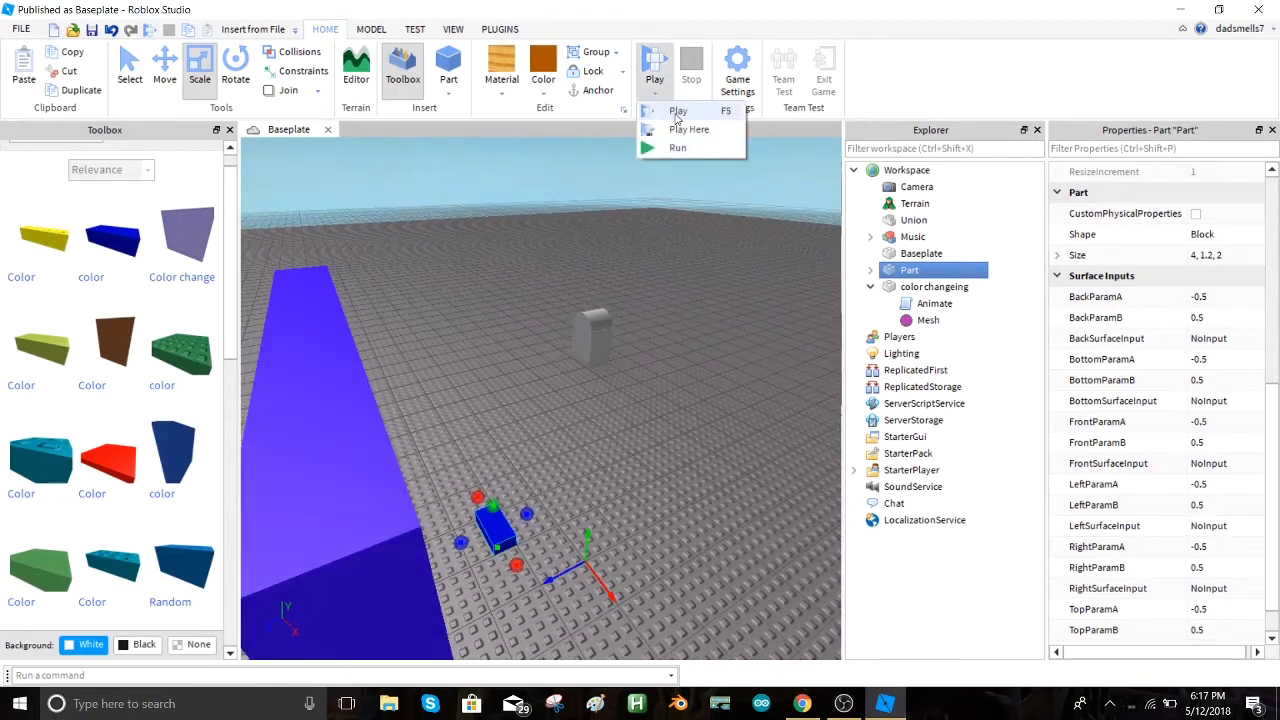
left_click(675, 112)
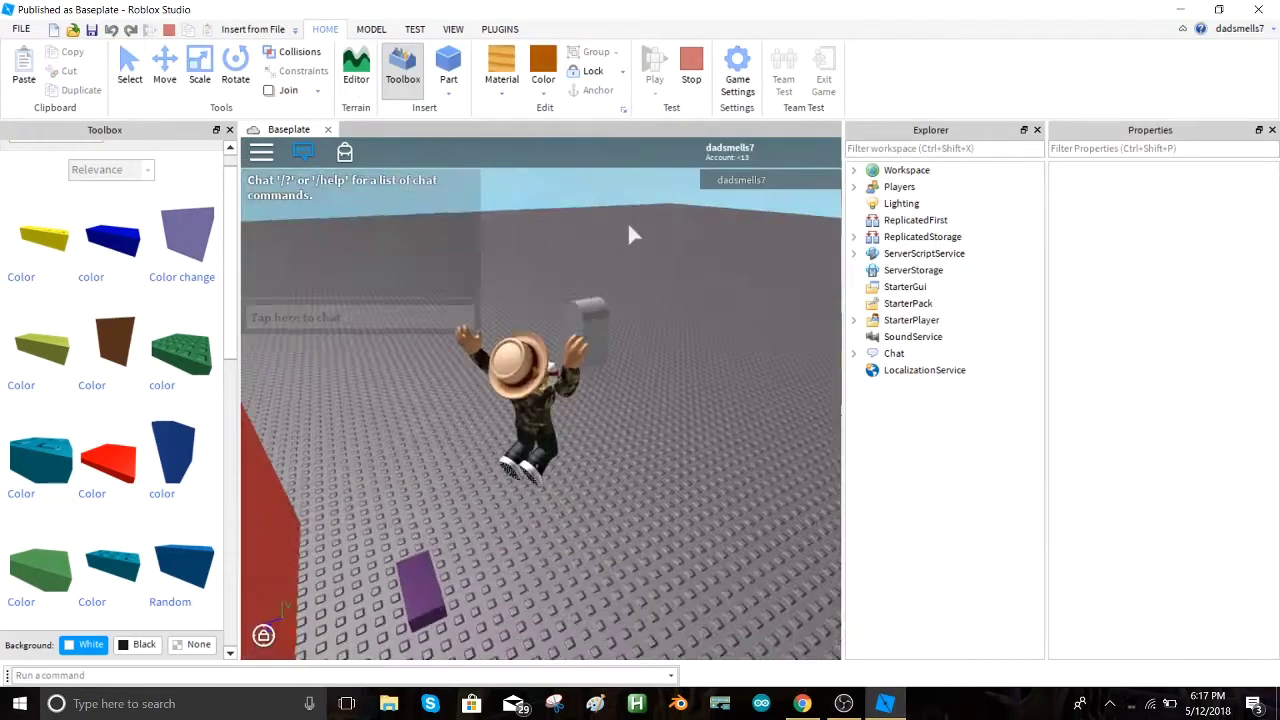
right_click_drag(627, 222, 470, 222)
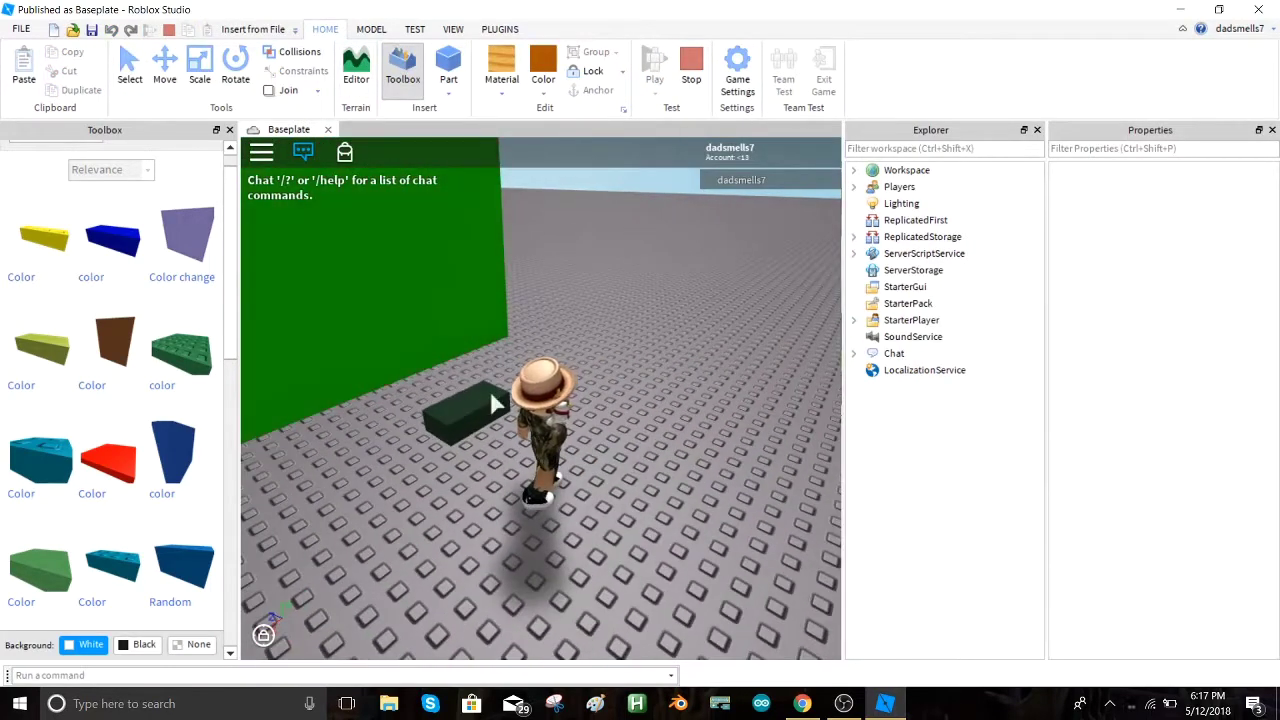
mouse_move(469, 405)
right_mouse_down()
mouse_move(420, 408)
mouse_move(469, 408)
right_mouse_up()
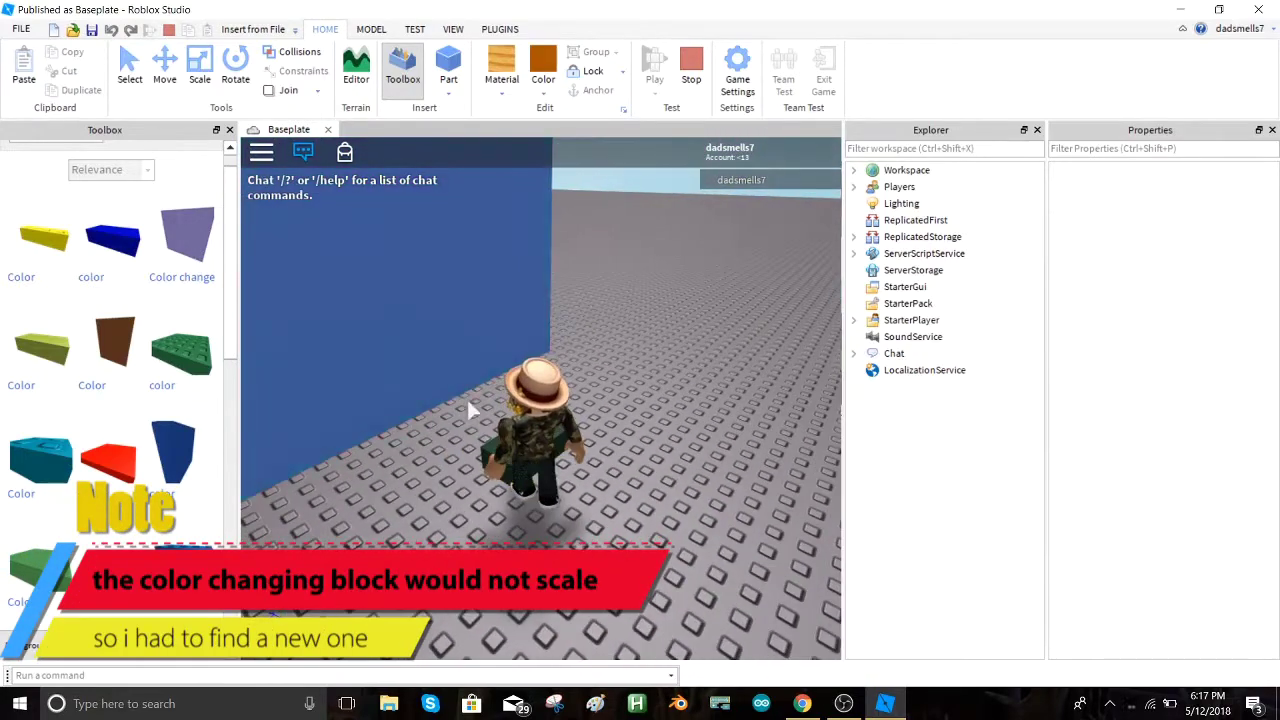
left_click_drag(127, 446, 694, 449)
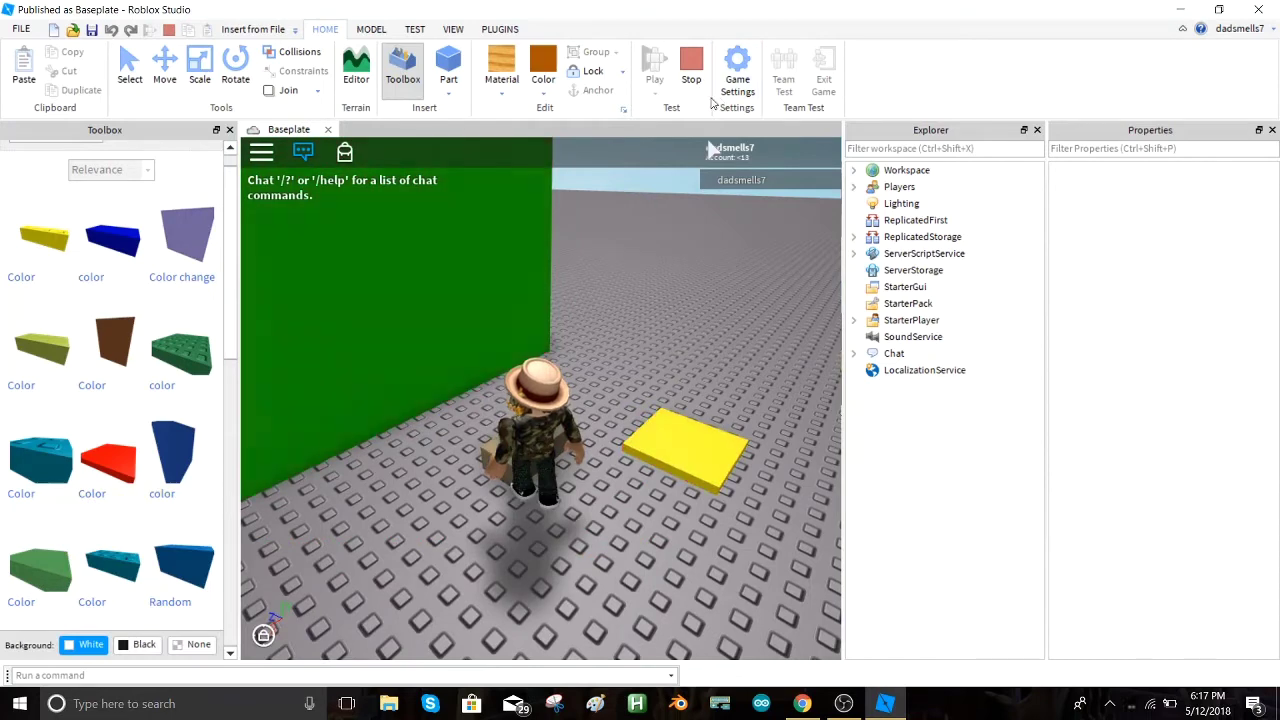
left_click(693, 66)
- Insert the red color-changing model in front of the music machine and narrow it into a thin strip
left_click_drag(127, 450, 626, 359)
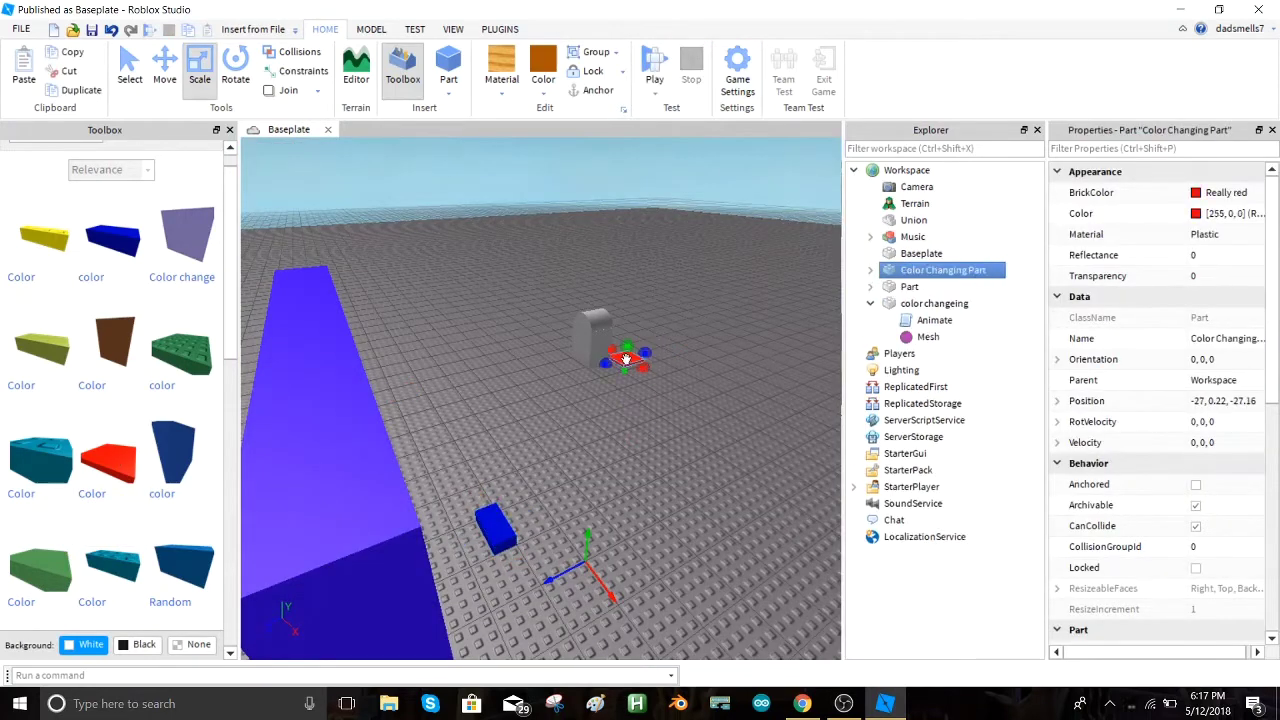
key("f")
right_click_drag(637, 380, 648, 380)
scroll(640, 380, "down", 4)
left_click_drag(649, 381, 573, 400)
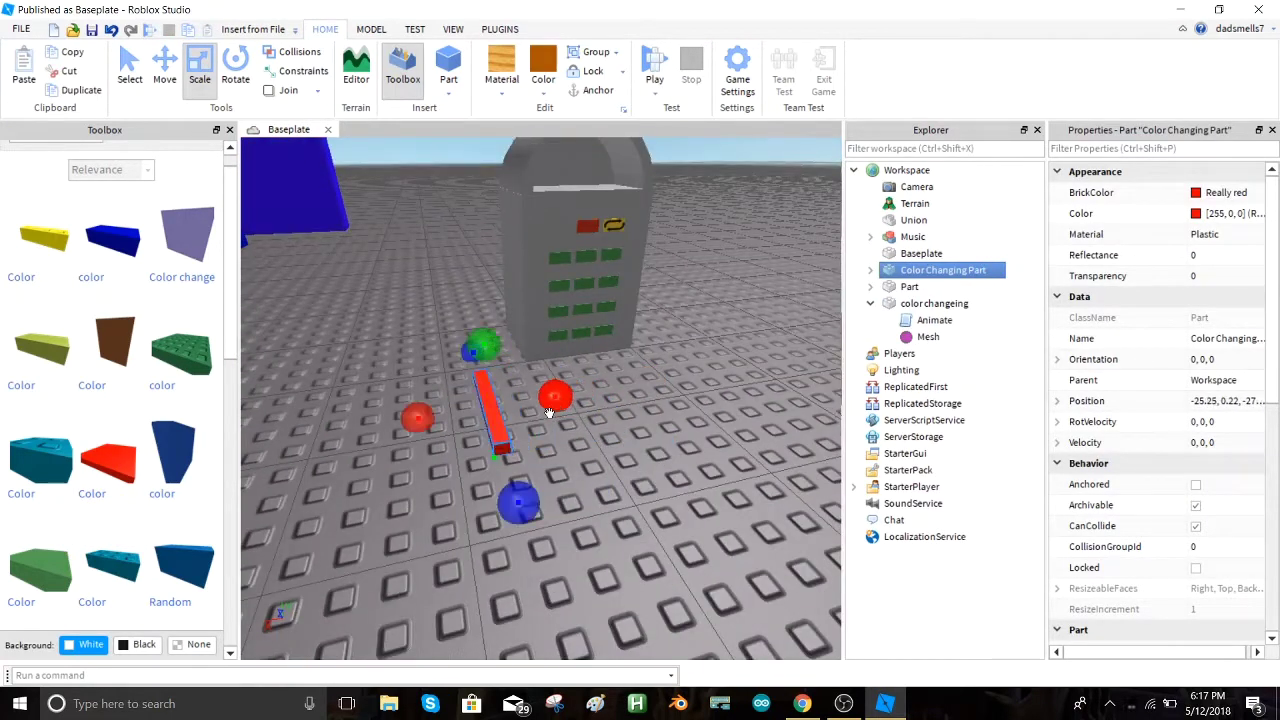
left_click(582, 458)
- Stand the red strip upright against the machine's front and align it beside the green buttons along the edge
left_click_drag(505, 425, 548, 321)
right_click_drag(535, 339, 591, 346)
scroll(591, 346, "up", 4)
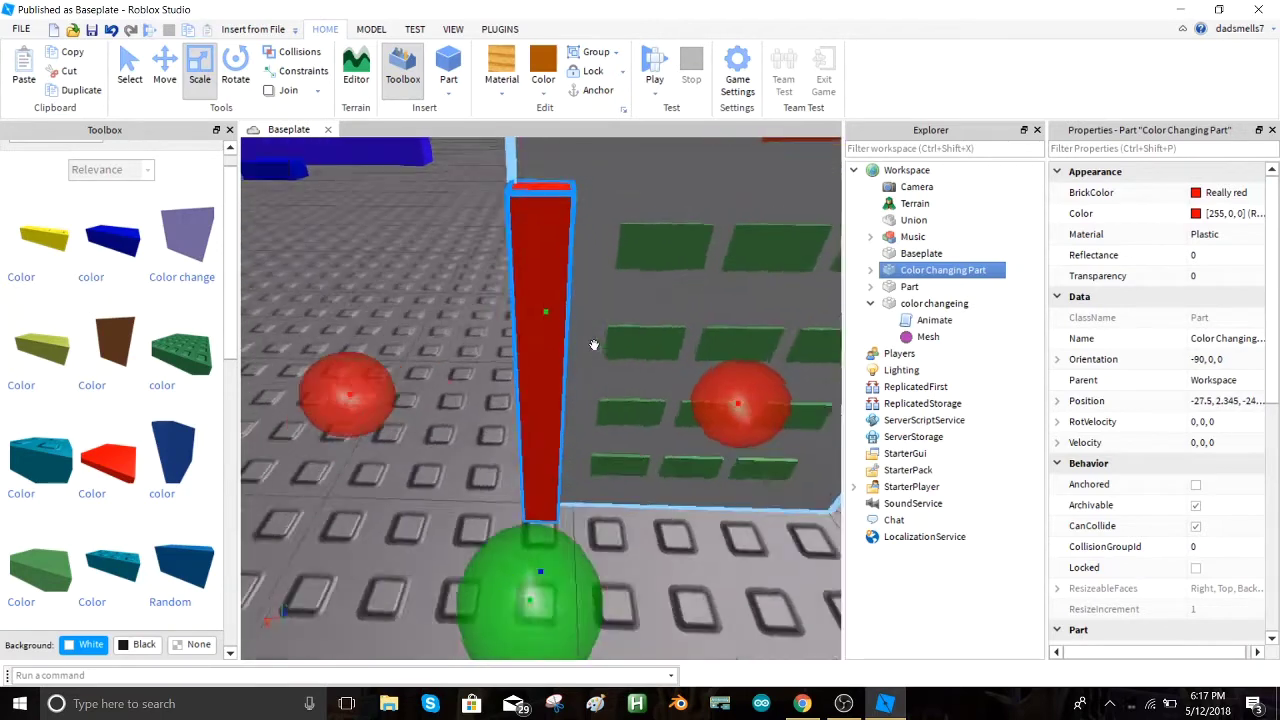
scroll(591, 346, "down", 3)
left_click(172, 77)
left_click_drag(429, 390, 443, 400)
right_click_drag(568, 414, 566, 415)
mouse_move(416, 643)
left_mouse_down()
mouse_move(398, 621)
mouse_move(406, 634)
left_mouse_up()
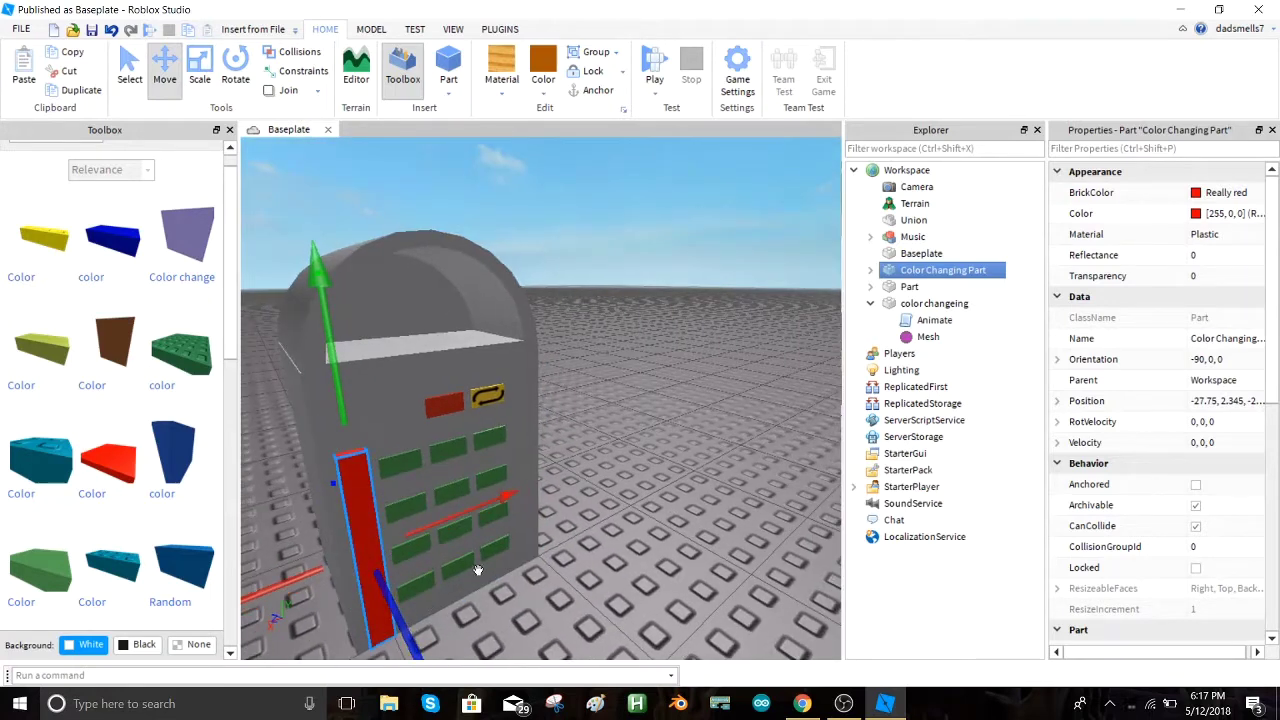
- Stretch the red strip upward to just below the arch and set a duplicate of it against the machine's front edge
left_click(207, 81)
left_click_drag(336, 348, 328, 263)
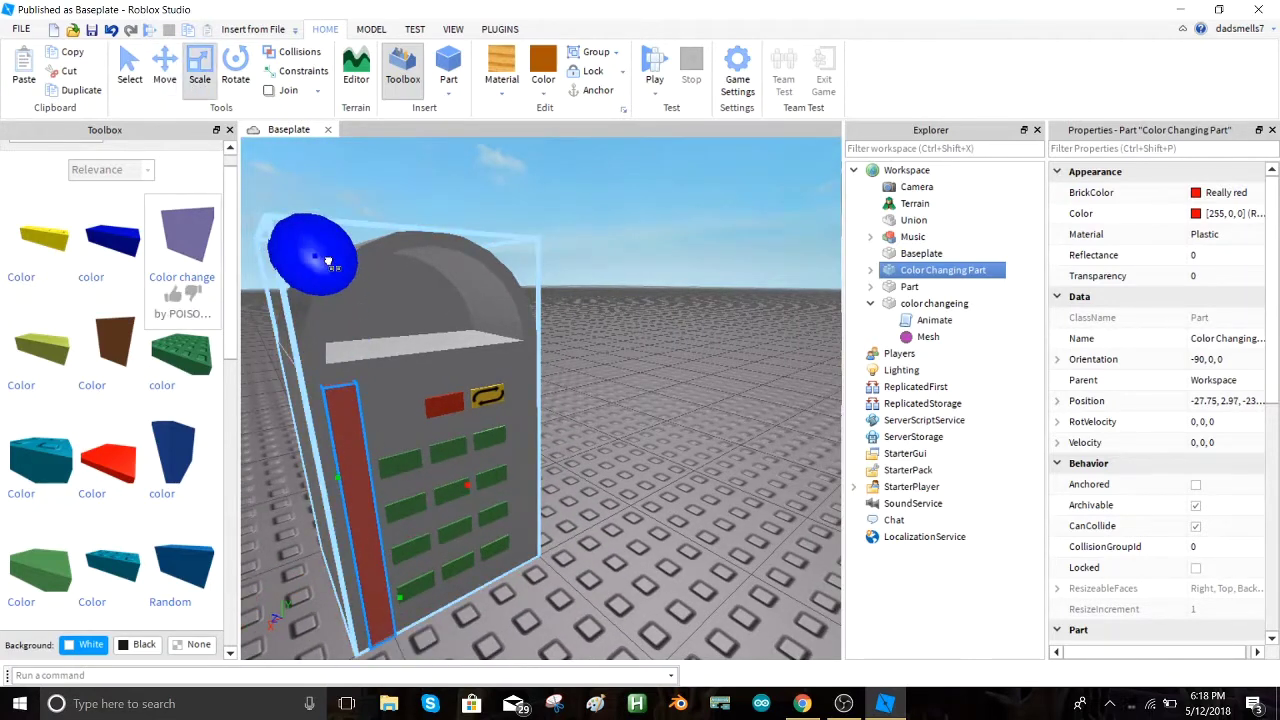
key("ctrl+d")
left_click(167, 68)
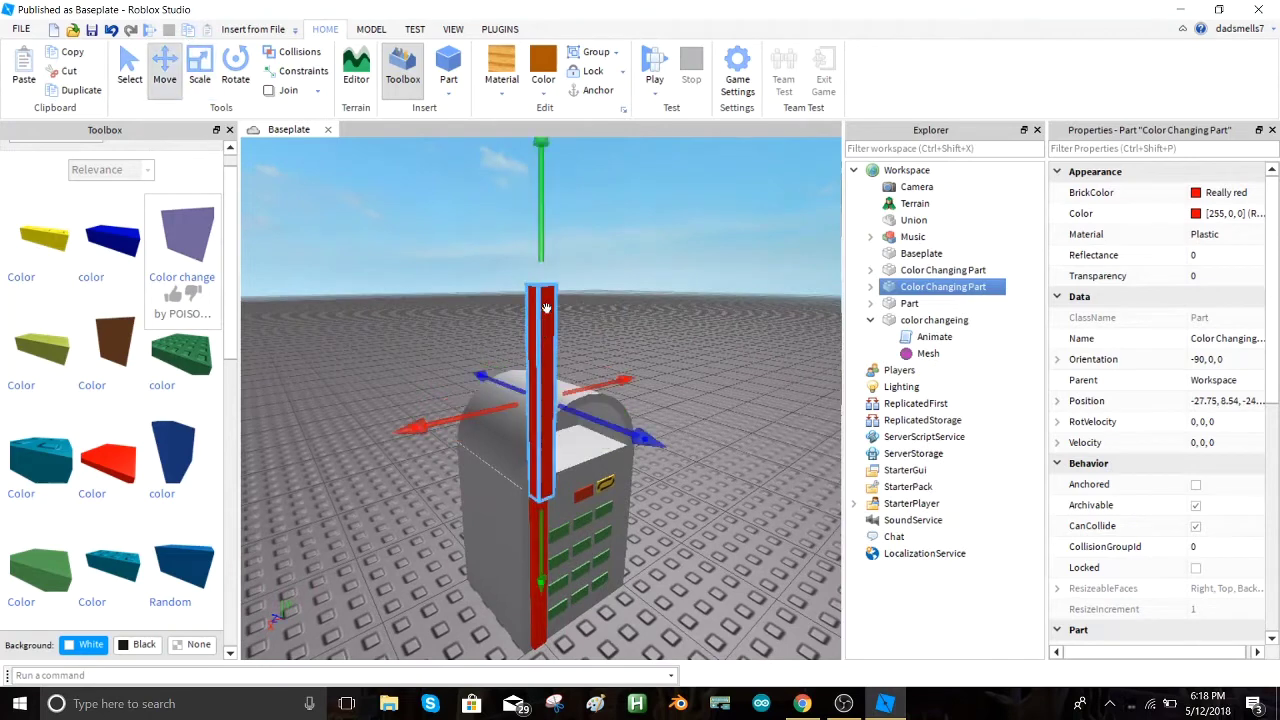
left_click_drag(541, 232, 541, 472)
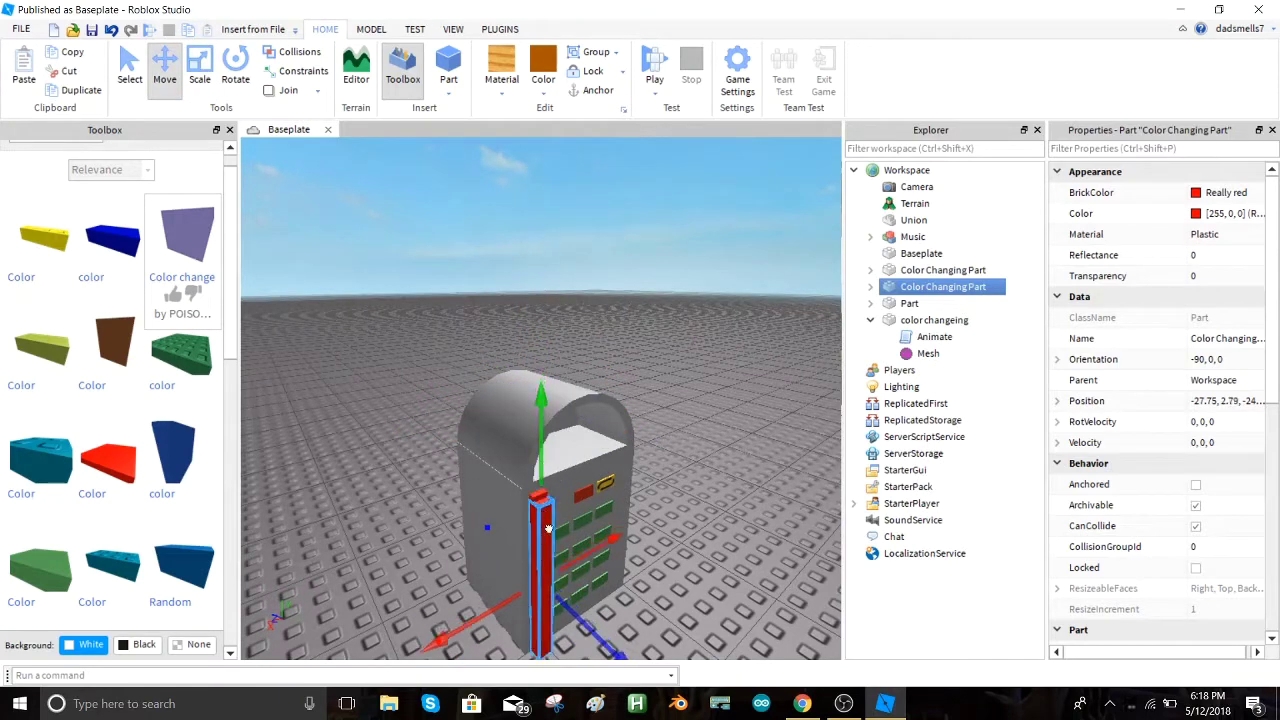
left_click_drag(548, 528, 551, 520)
left_click_drag(596, 630, 589, 622)
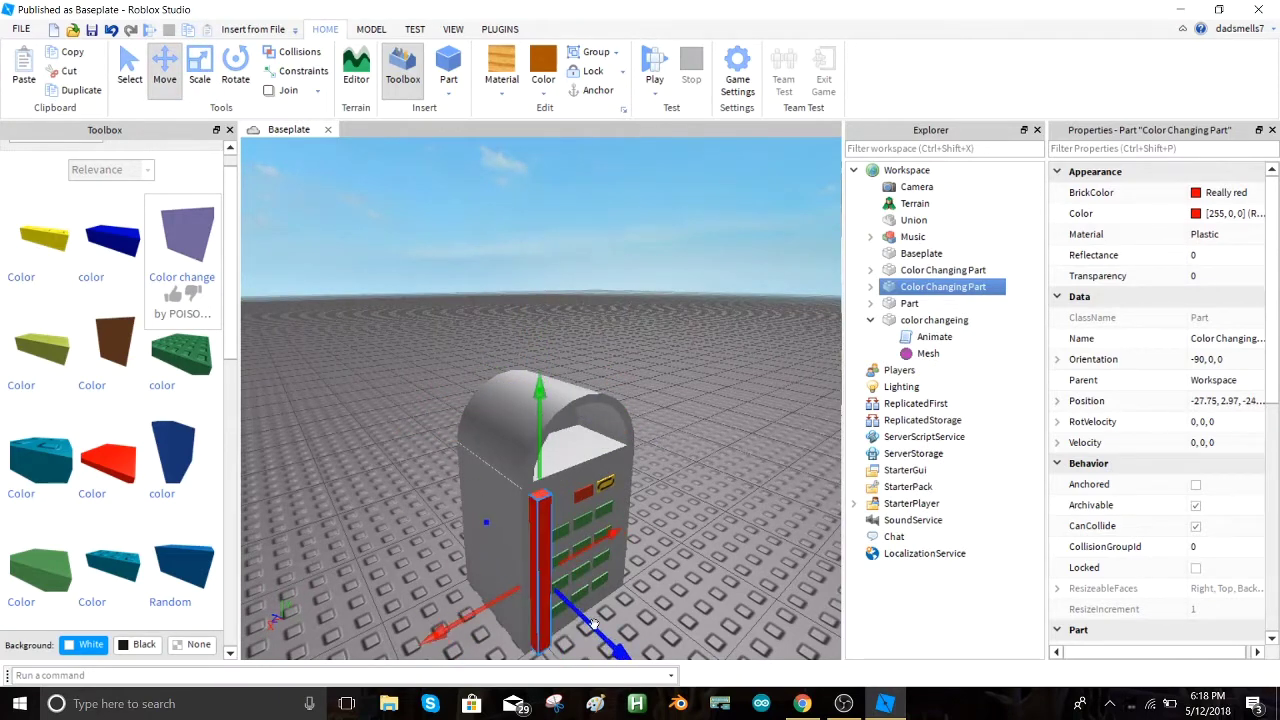
- Give the duplicate strip the original strip's position, with X -27.75 and Y 2.97, so both sit at the same height and depth
left_click_drag(551, 533, 714, 585)
left_click(542, 545)
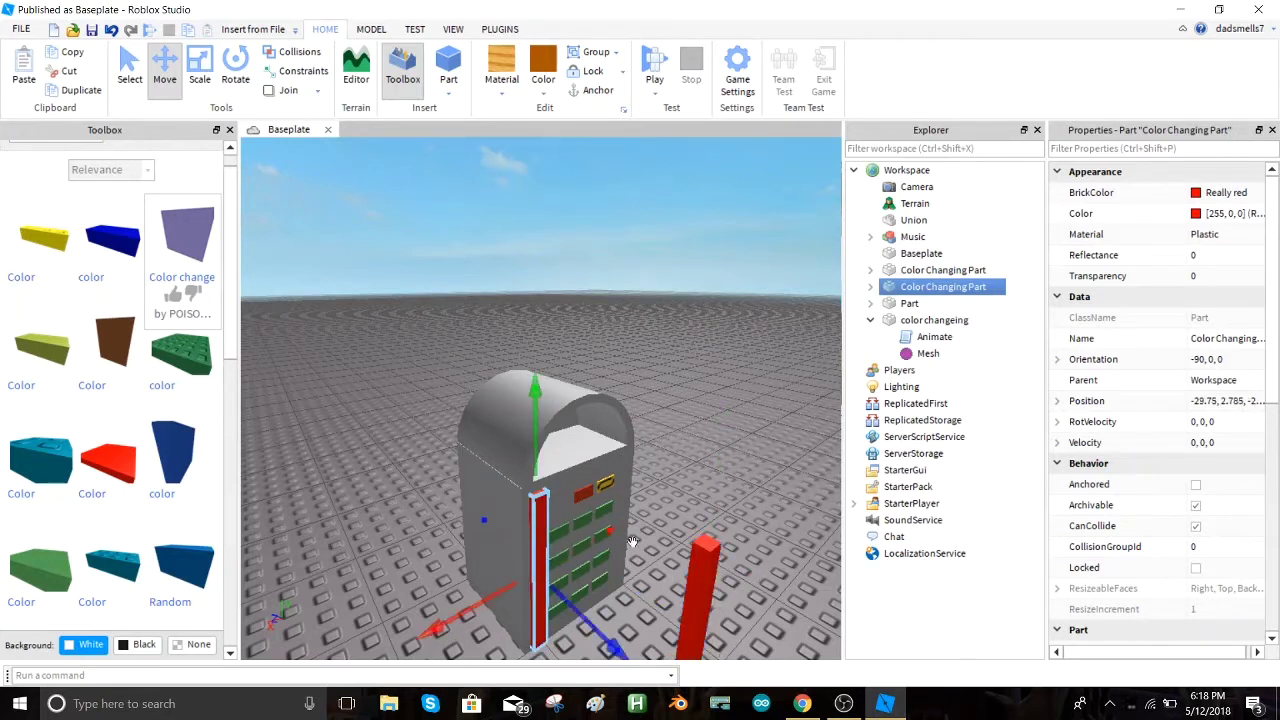
left_click(1242, 400)
left_click(706, 573)
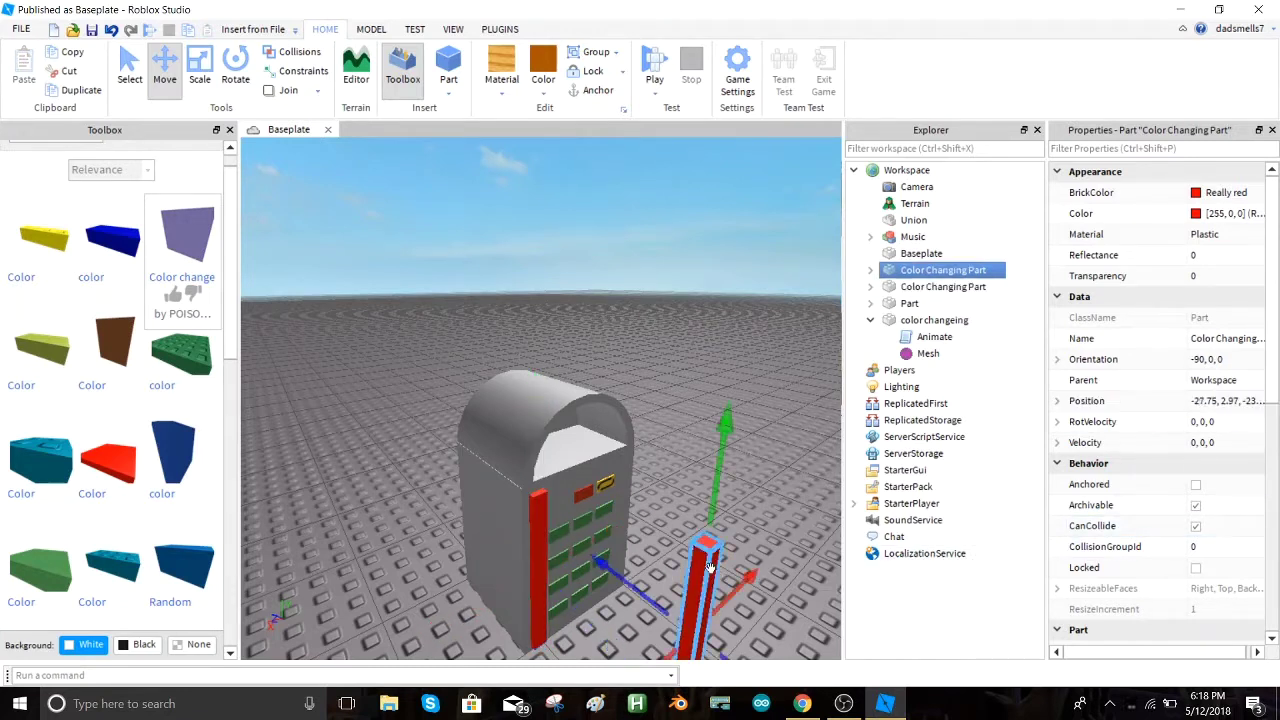
left_click(1227, 401)
key("Return")
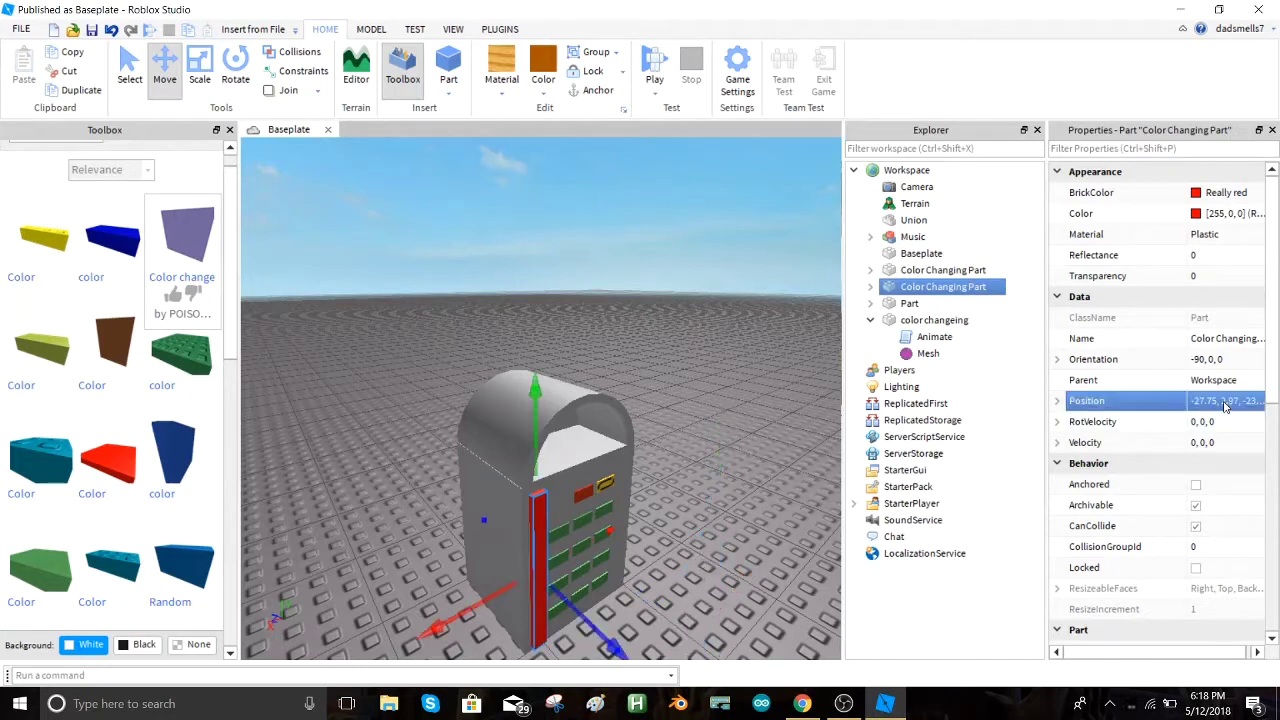
- Move the duplicate strip across the front to the opposite edge beside the yellow loop button, at X -31.5
left_click_drag(445, 613, 560, 564)
key("f")
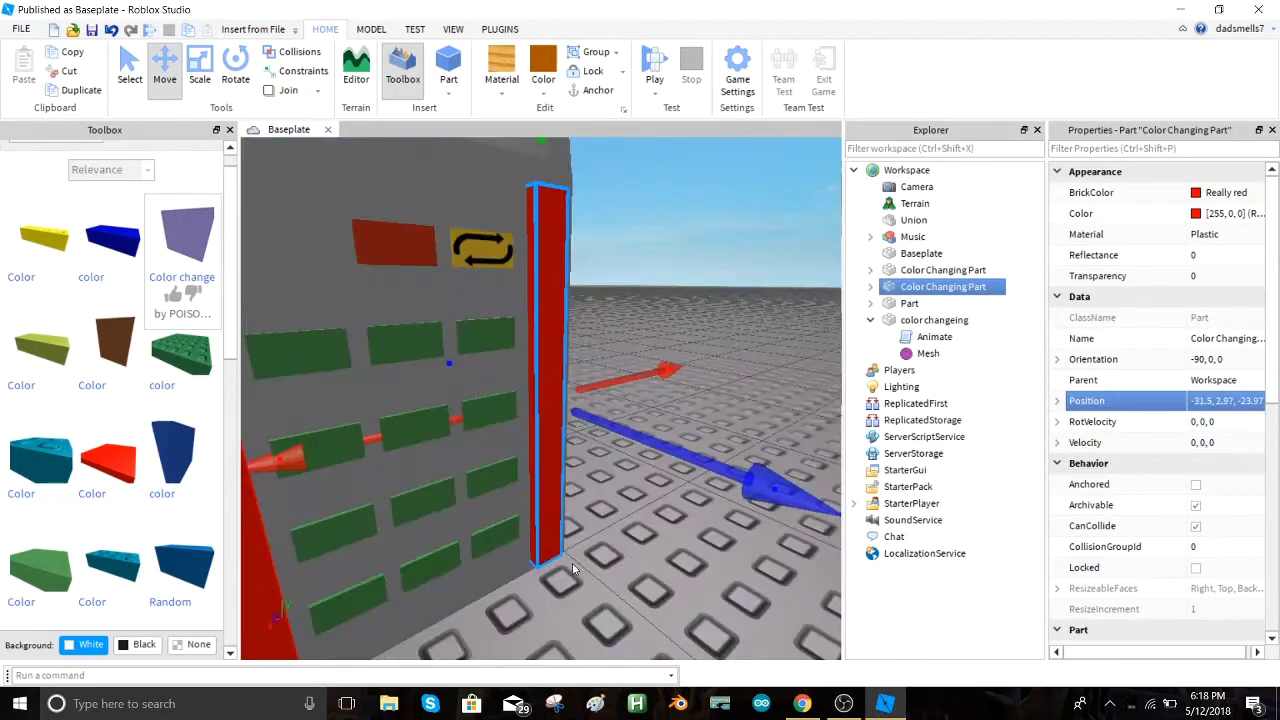
right_click_drag(626, 560, 610, 560)
scroll(627, 562, "down", 3)
left_click(586, 532)
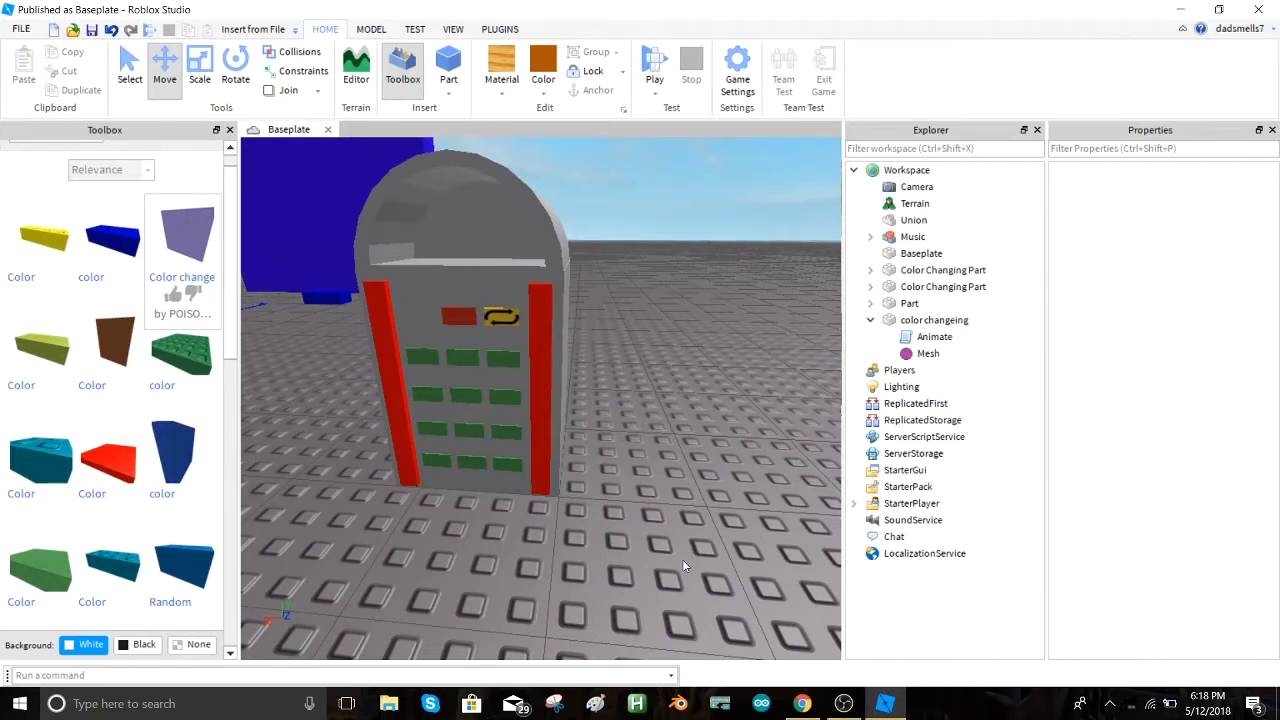
- Set the move snap to 0.05 studs and sink both upright red strips slightly into the machine's front face
left_click(400, 414)
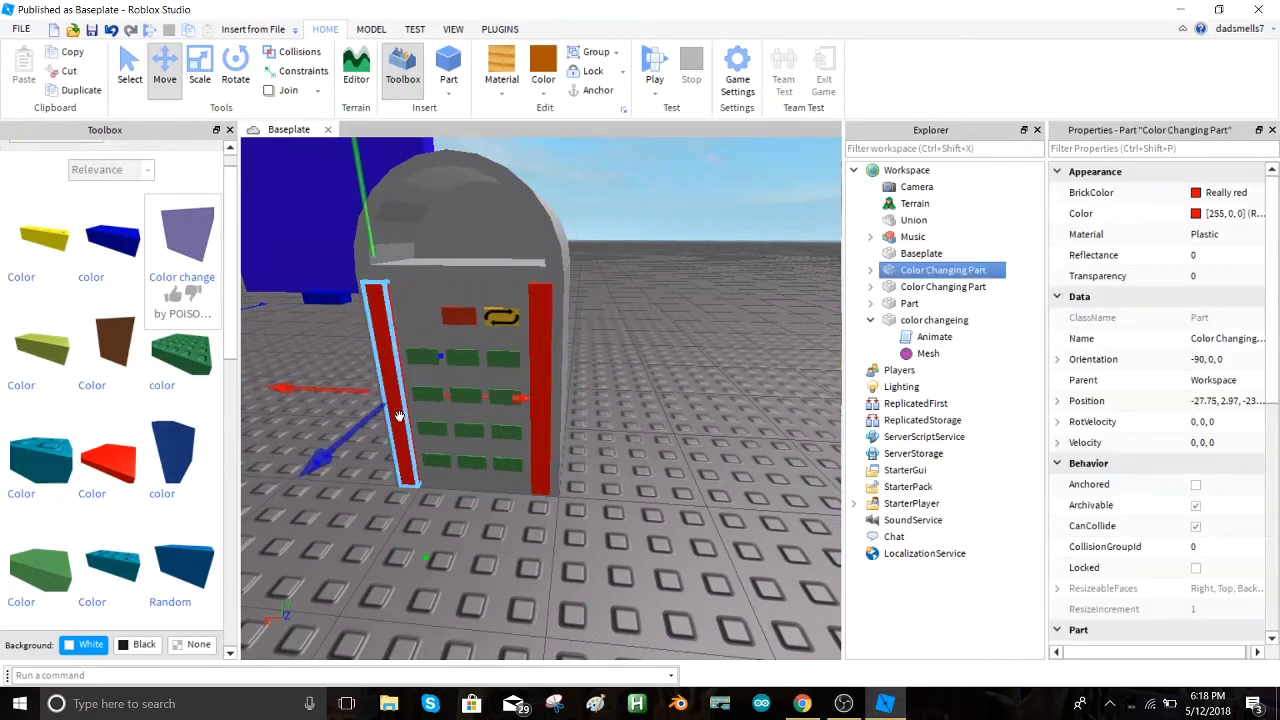
left_click_drag(338, 447, 349, 438)
left_click(371, 29)
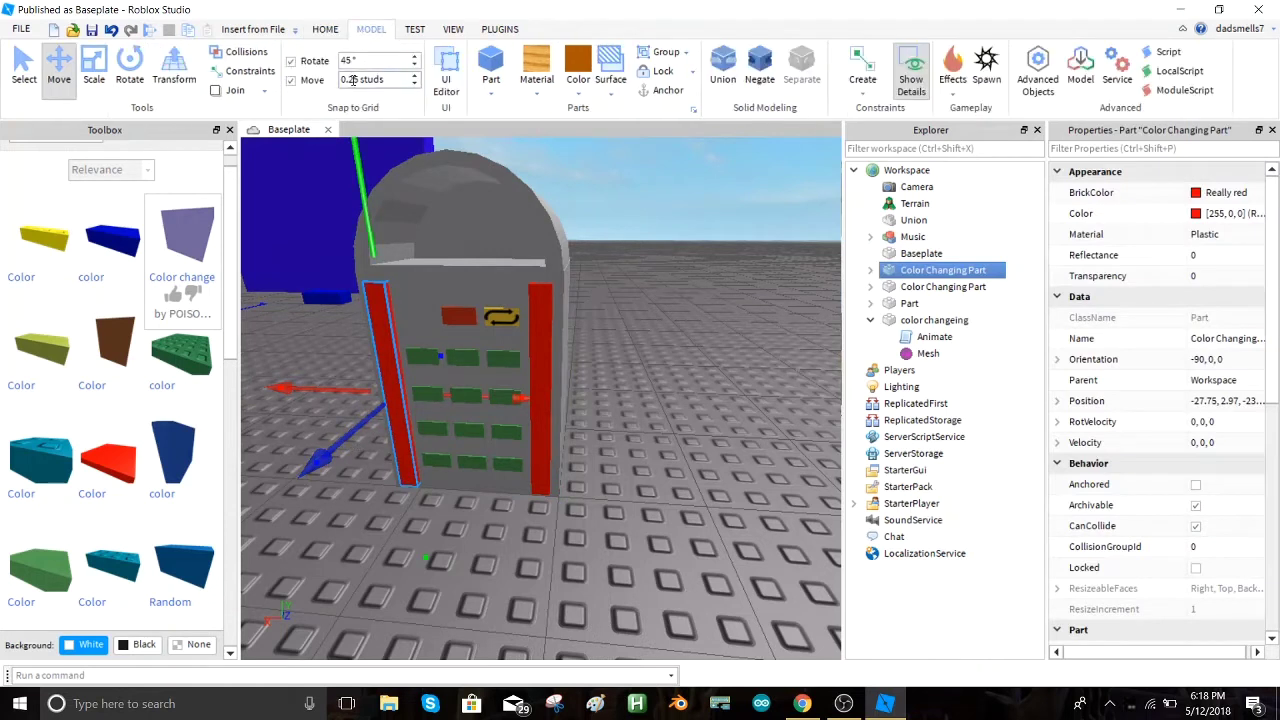
key("BackSpace")
type("05")
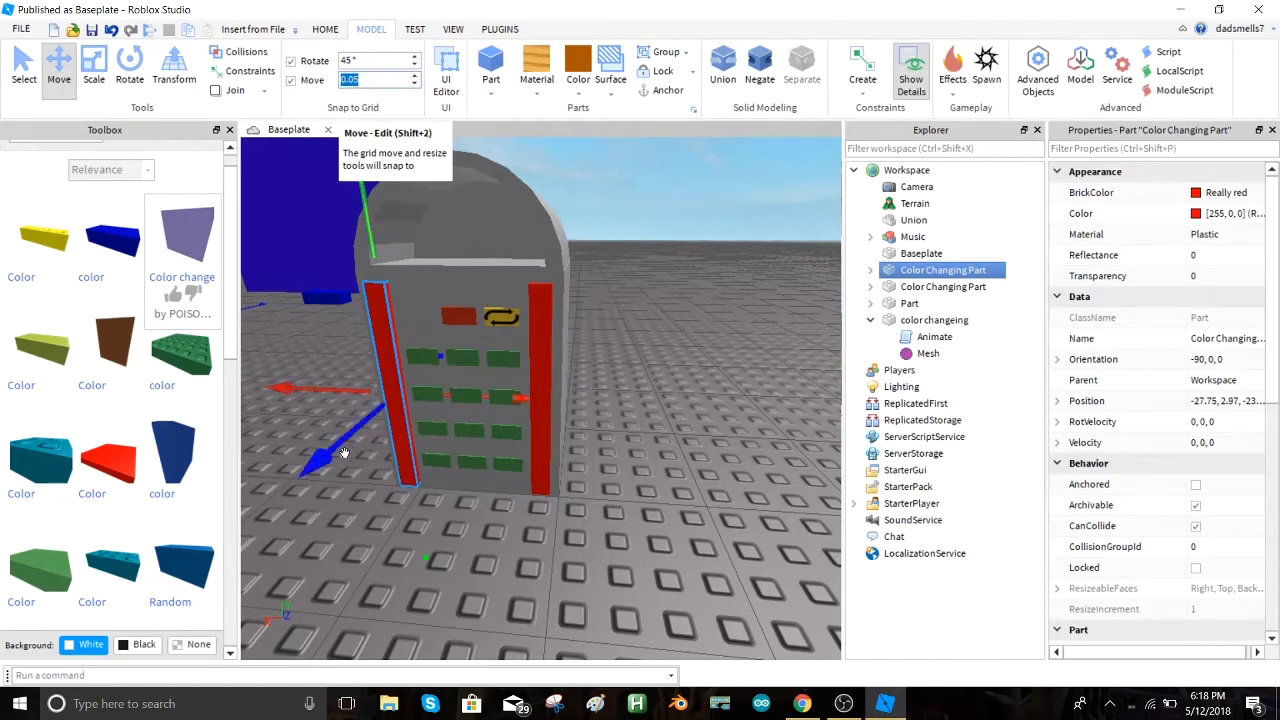
left_click(524, 467)
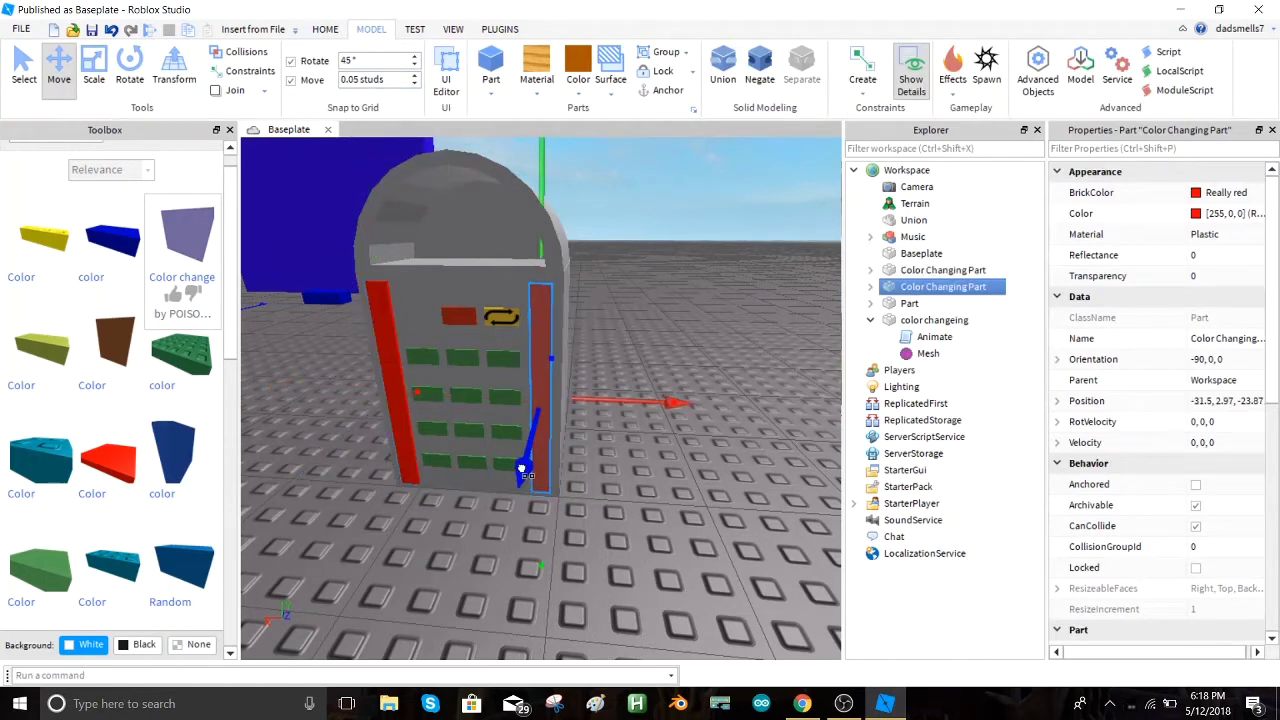
scroll(676, 507, "up", 3)
right_click_drag(676, 507, 675, 503)
left_click(579, 624)
right_click_drag(560, 570, 498, 508)
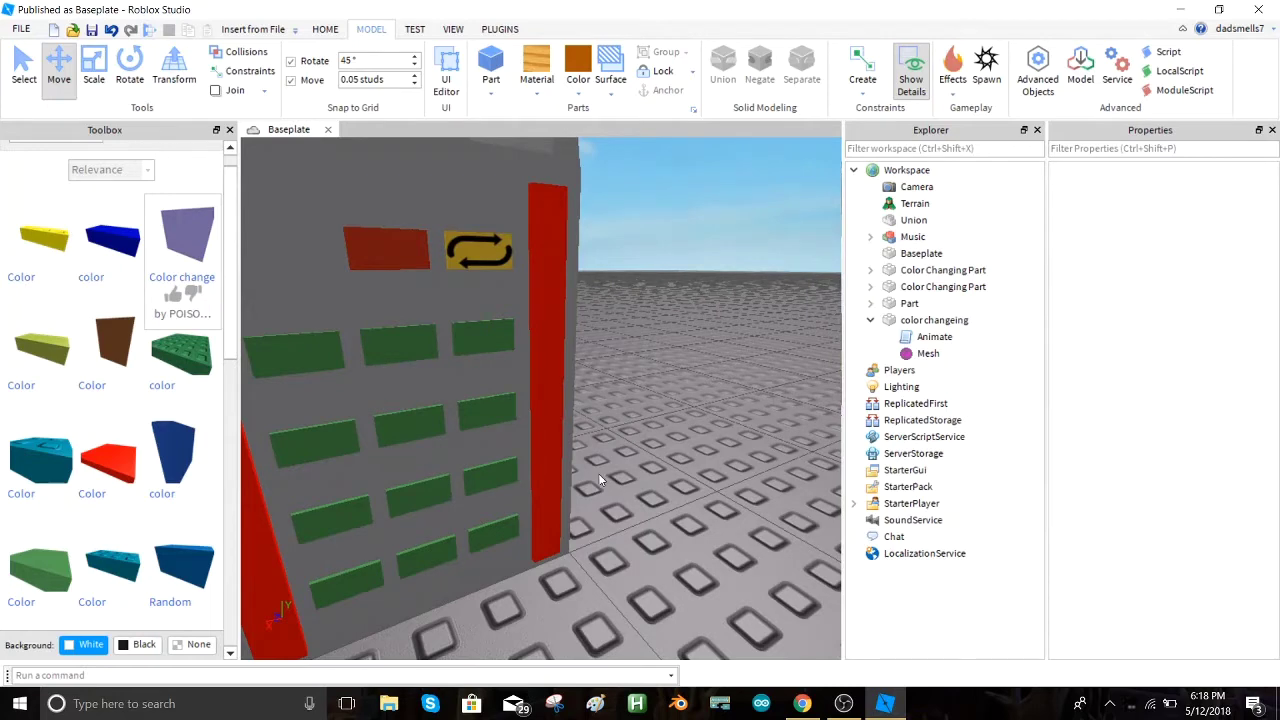
- Try to fit a horizontally rotated copy of the red strip across the front above the buttons, and delete it
left_click(550, 398)
key("ctrl+c")
key("ctrl+v")
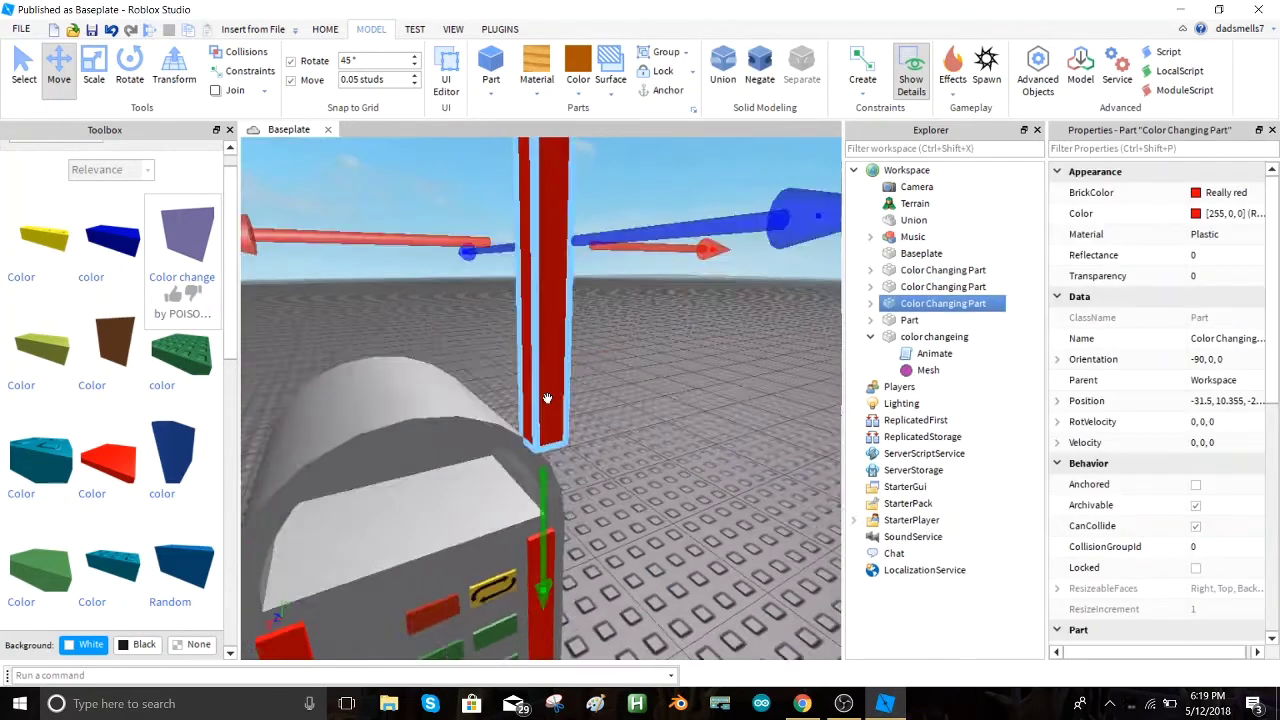
left_click_drag(536, 446, 536, 487)
key("t")
key("r")
scroll(650, 560, "down", 5)
scroll(525, 488, "up", 6)
right_click_drag(528, 486, 516, 420)
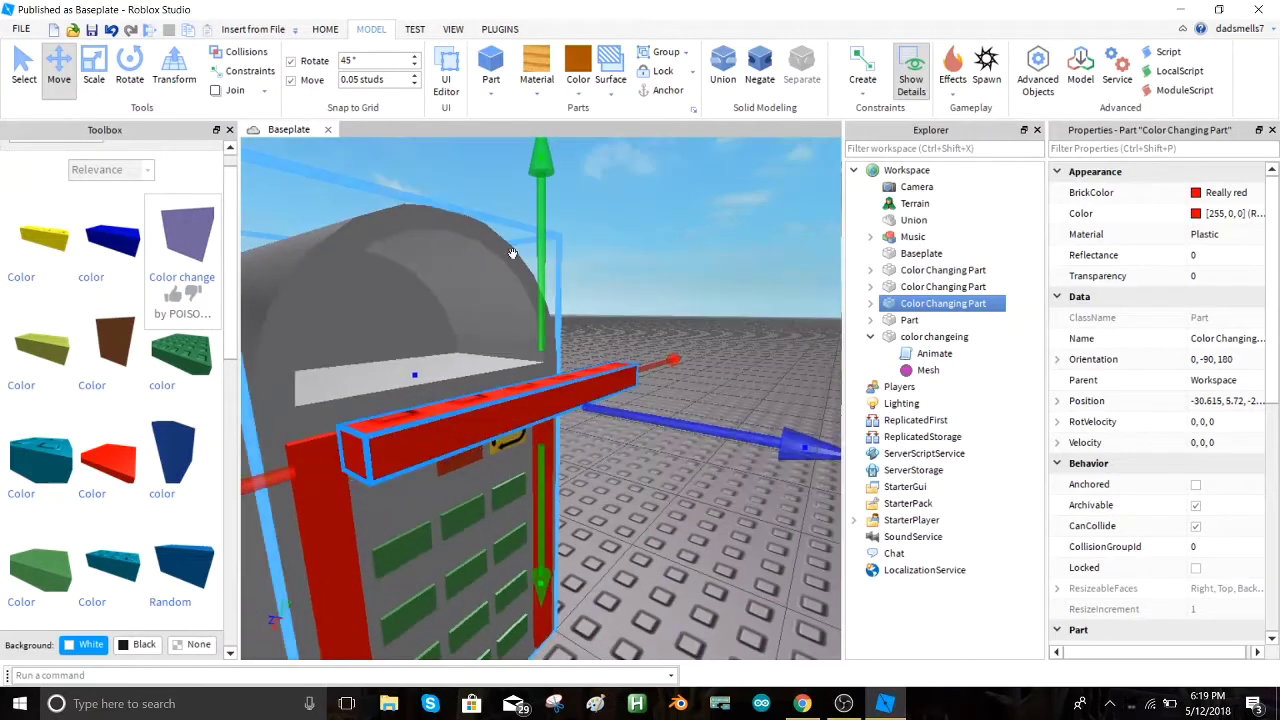
left_click_drag(542, 288, 543, 300)
left_click_drag(690, 448, 660, 454)
left_click_drag(523, 325, 523, 335)
left_click_drag(648, 437, 687, 450)
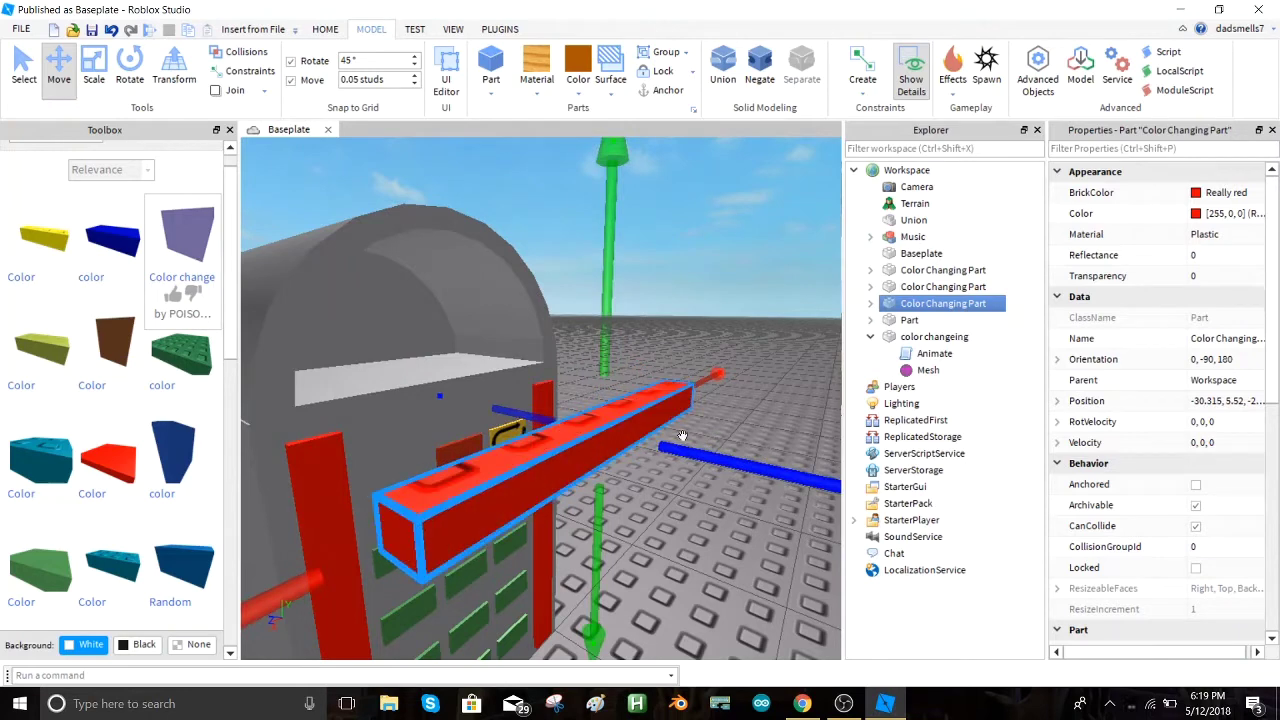
key("Delete")
- Duplicate an upright strip and set the copy's position to the loop-button-side strip's values, -31.5, 2.97, -23.87
left_click(326, 519)
key("ctrl+d")
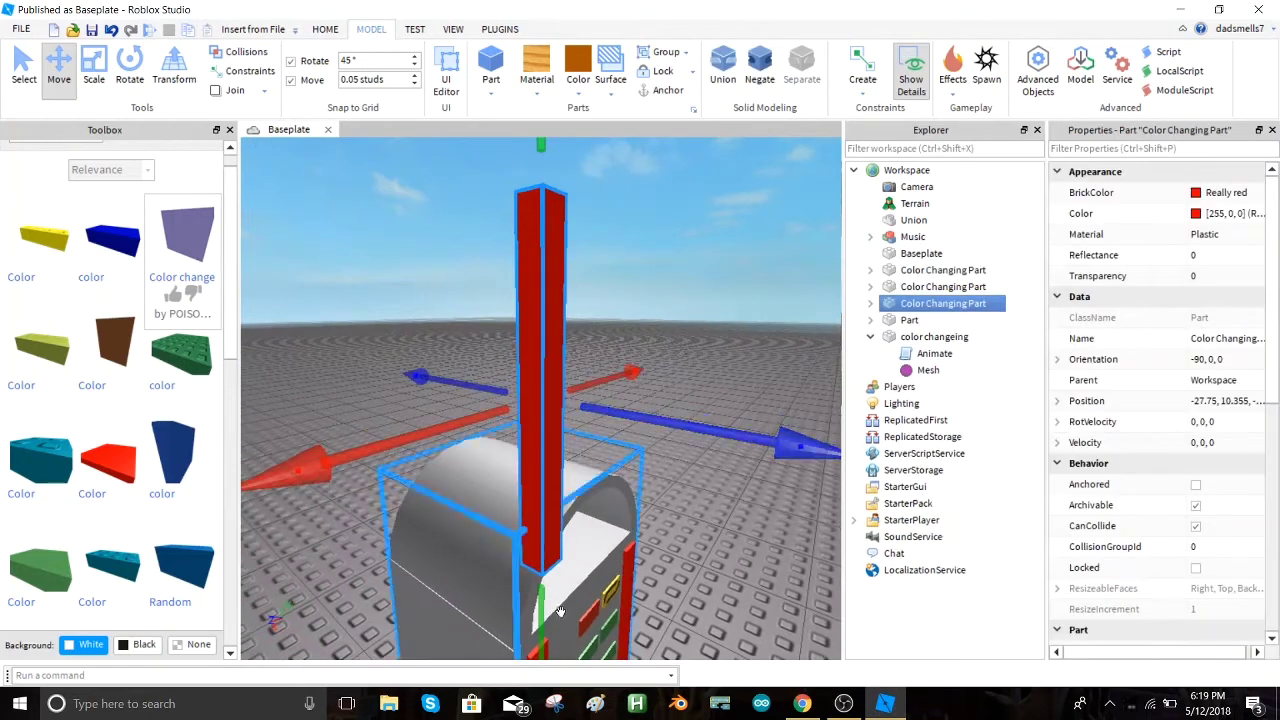
left_click(1239, 400)
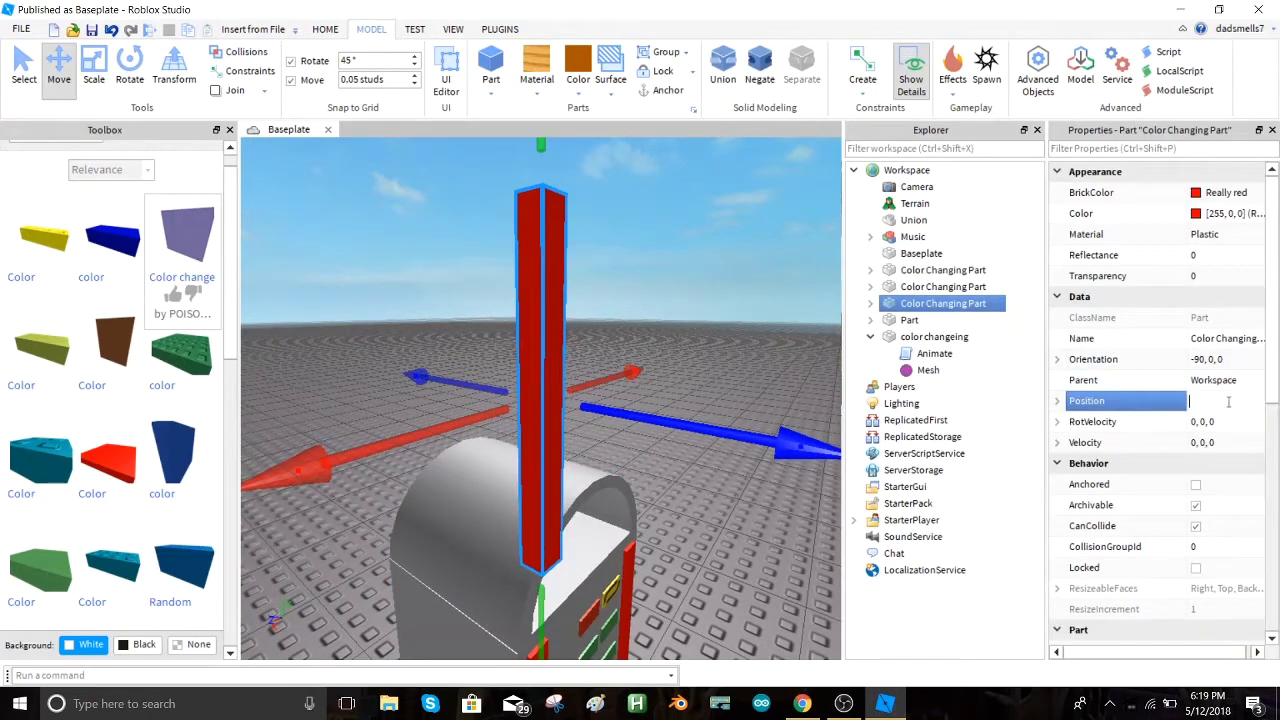
left_click(616, 582)
left_click(630, 566)
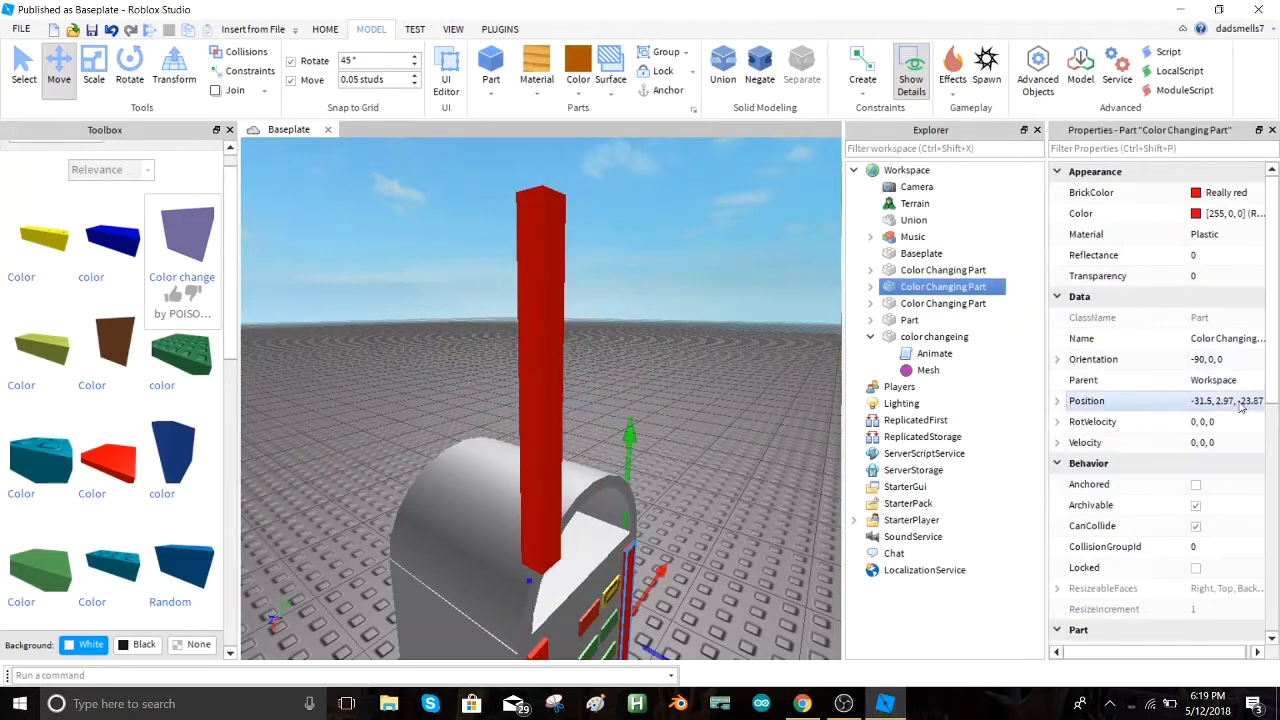
left_click(1237, 401)
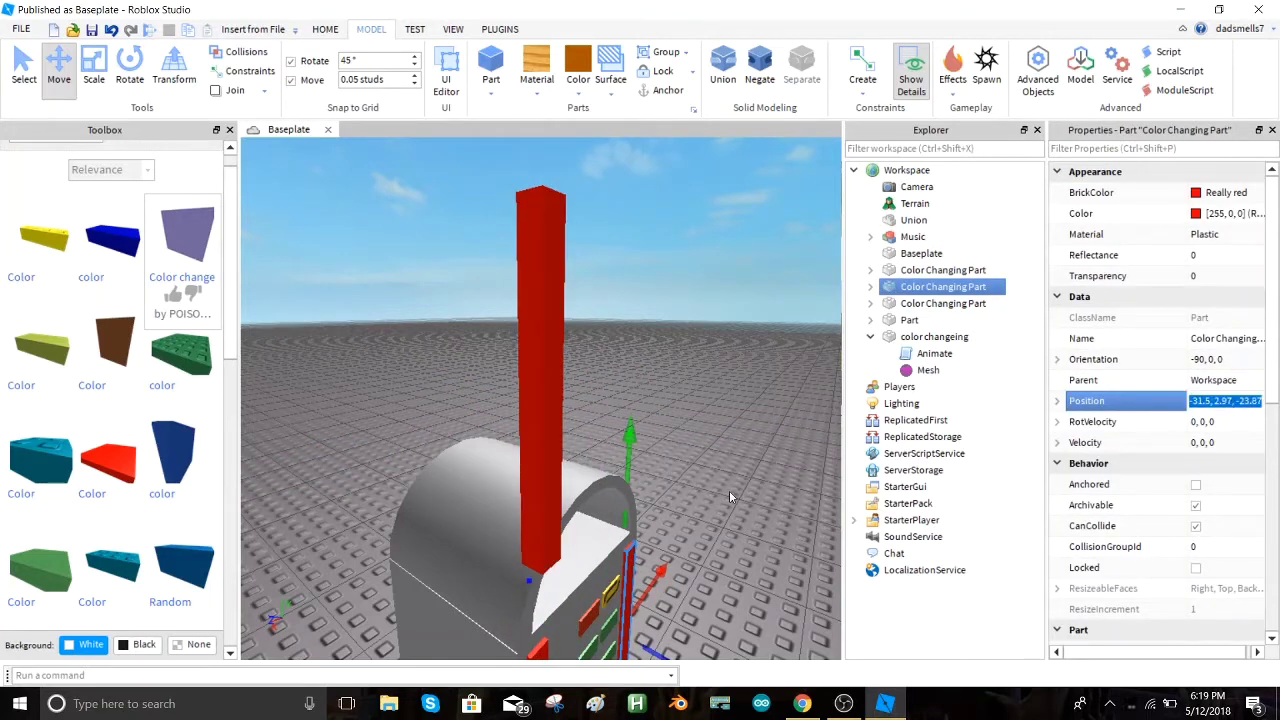
left_click(537, 433)
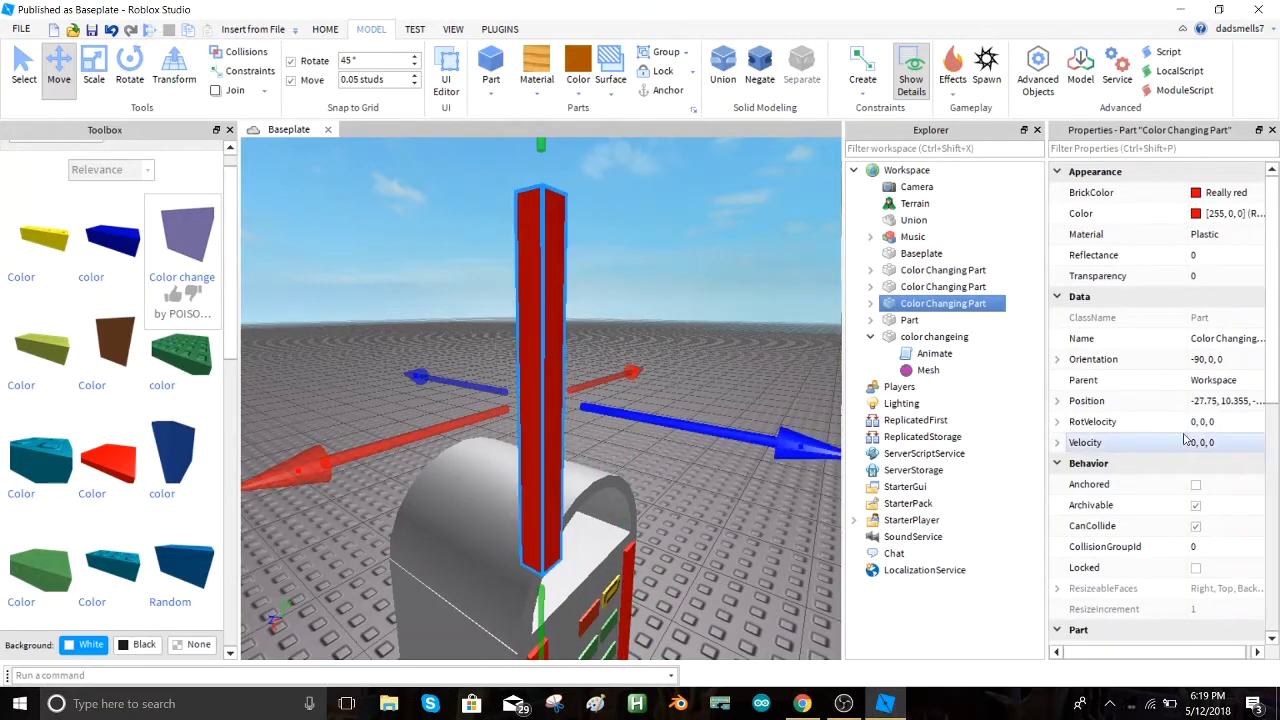
left_click(1214, 401)
key("Return")
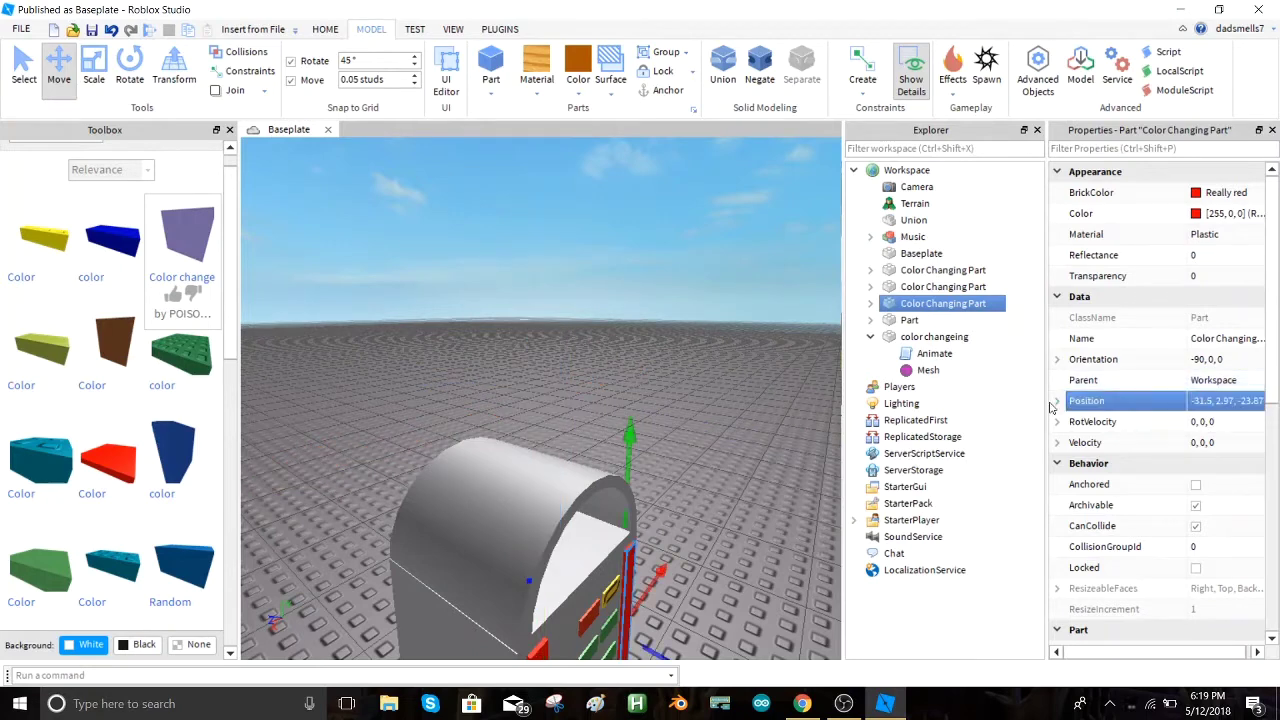
- Rotate the newest red strip so it lies horizontally across the machine's front
left_click(650, 532)
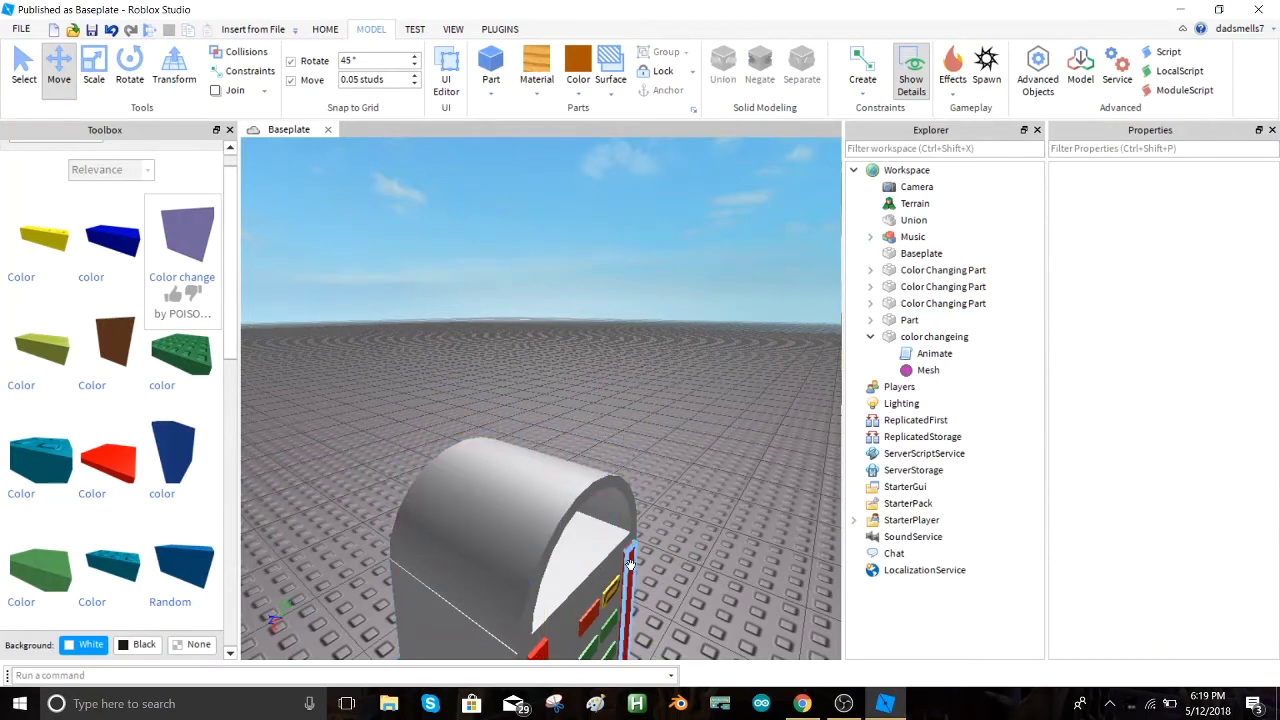
left_click(630, 563)
key("f")
right_click_drag(630, 563, 691, 476)
scroll(691, 476, "down", 3)
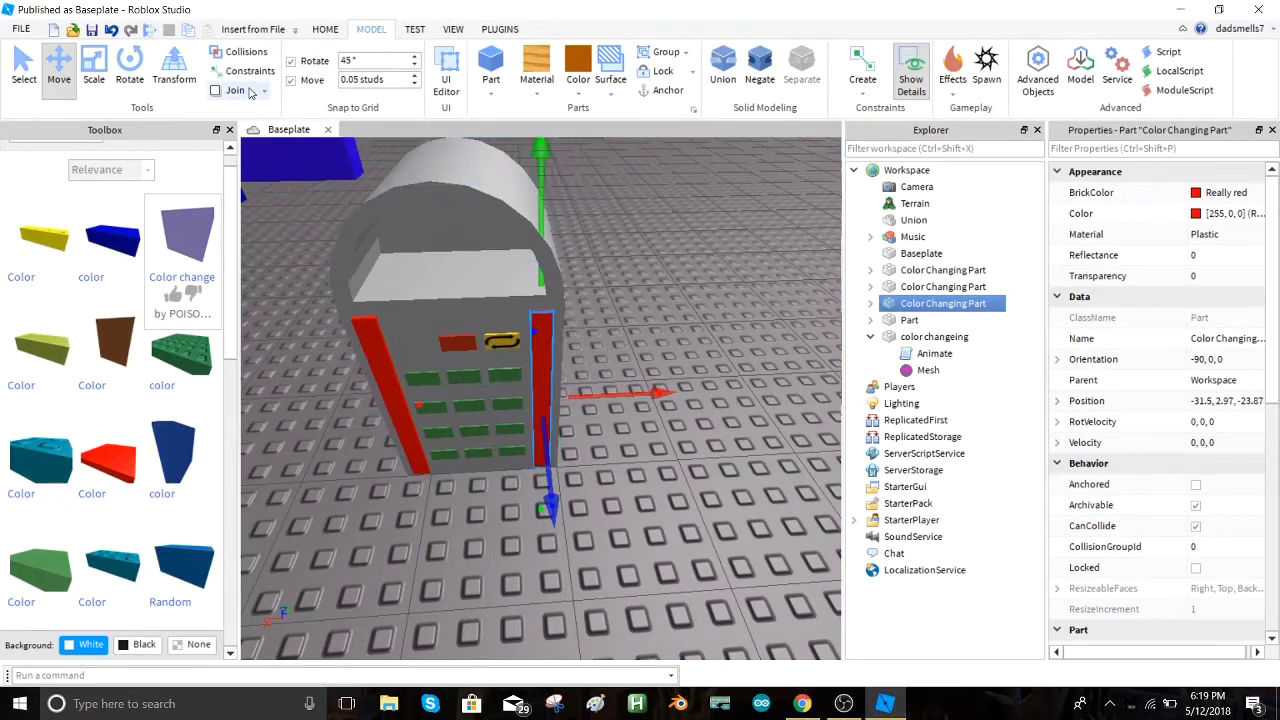
left_click(126, 68)
left_click_drag(537, 213, 814, 426)
- Set the move snap to 0.25 studs and shift the horizontal strip over the upright strips' upper ends, at X -30.25 and Y 5.47
left_click(57, 82)
left_click(351, 81)
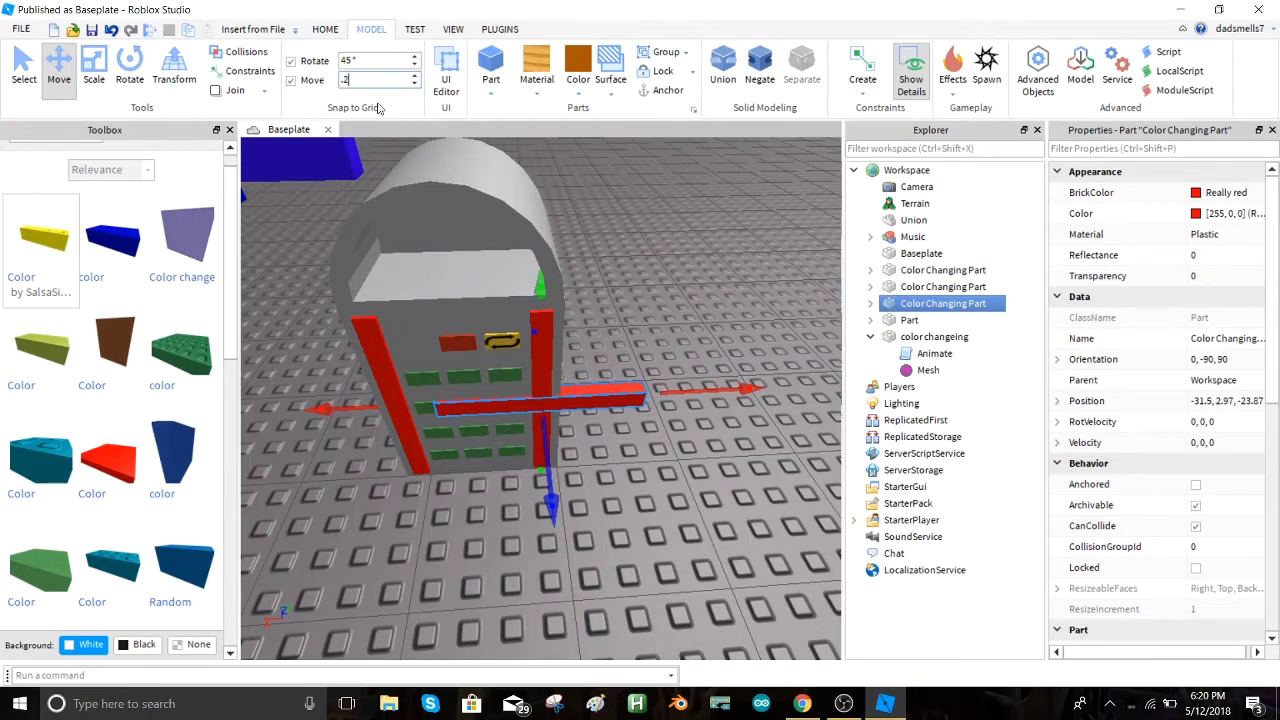
left_click_drag(733, 390, 679, 402)
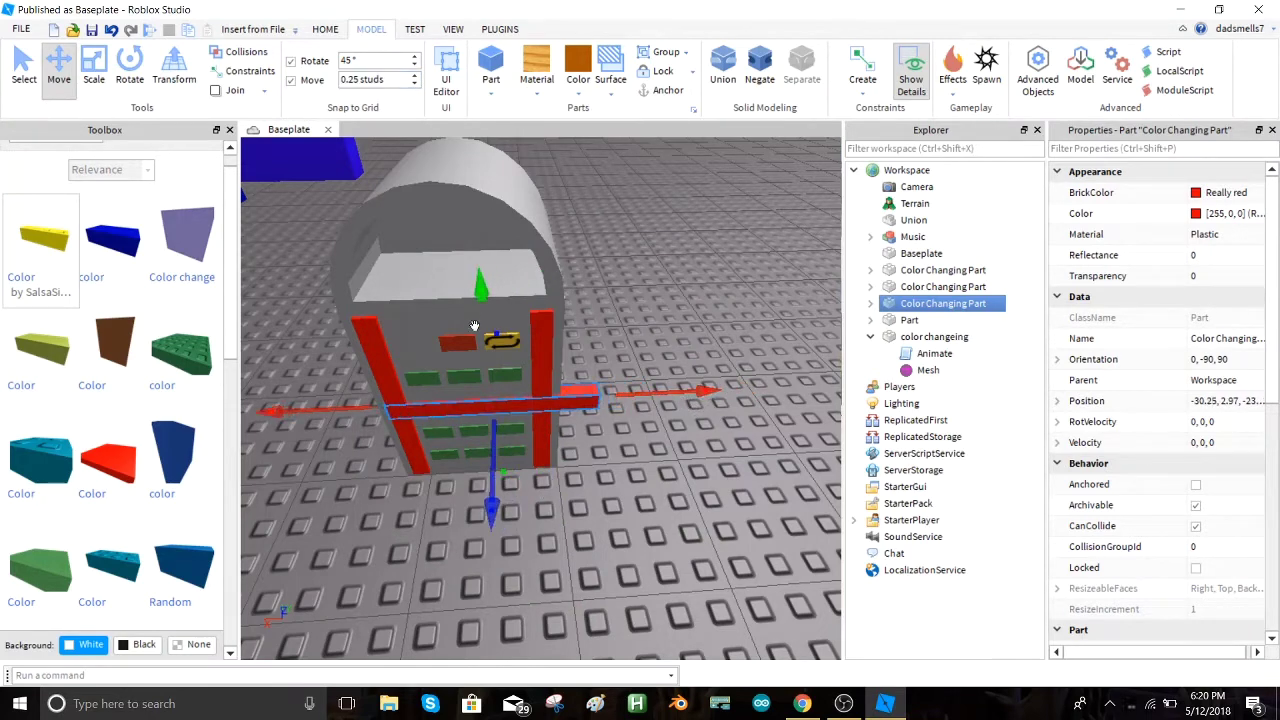
left_click_drag(476, 285, 457, 137)
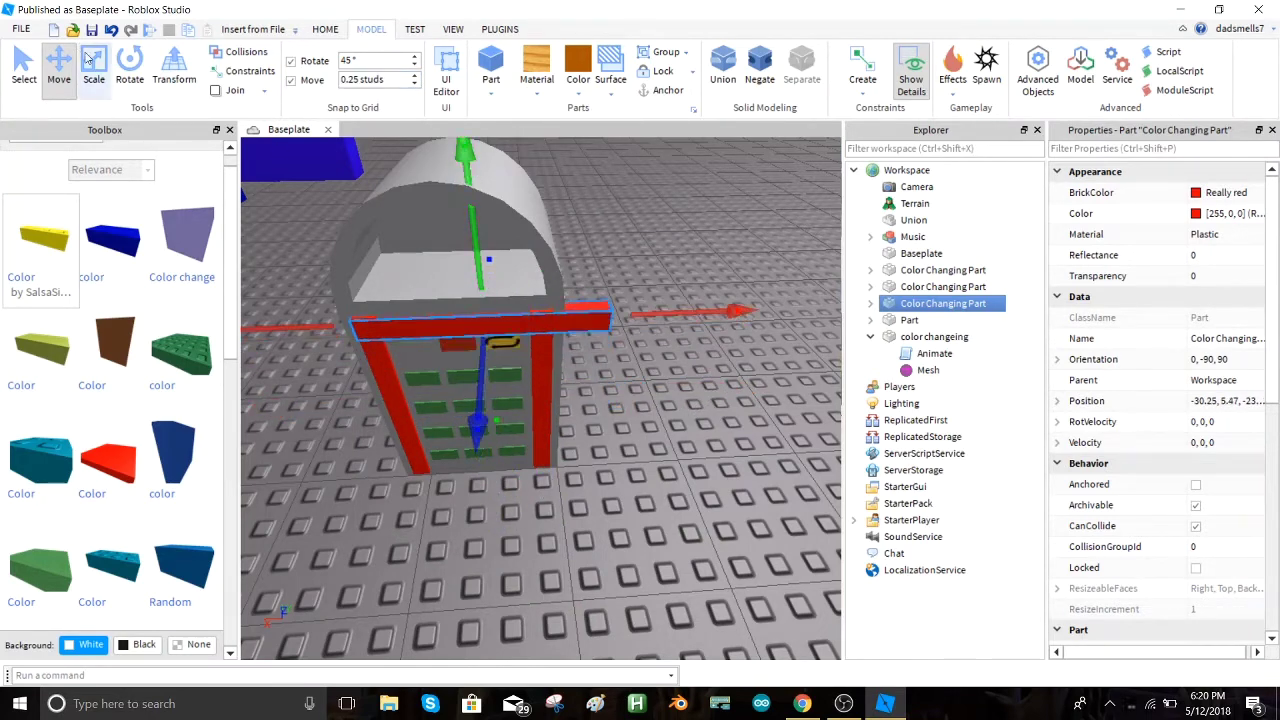
- Shorten the horizontal strip to the outer edge of the upright strip beside the loop button and reduce its height from below
left_click(91, 62)
left_click(643, 308)
left_click(601, 317)
left_click_drag(703, 320, 647, 320)
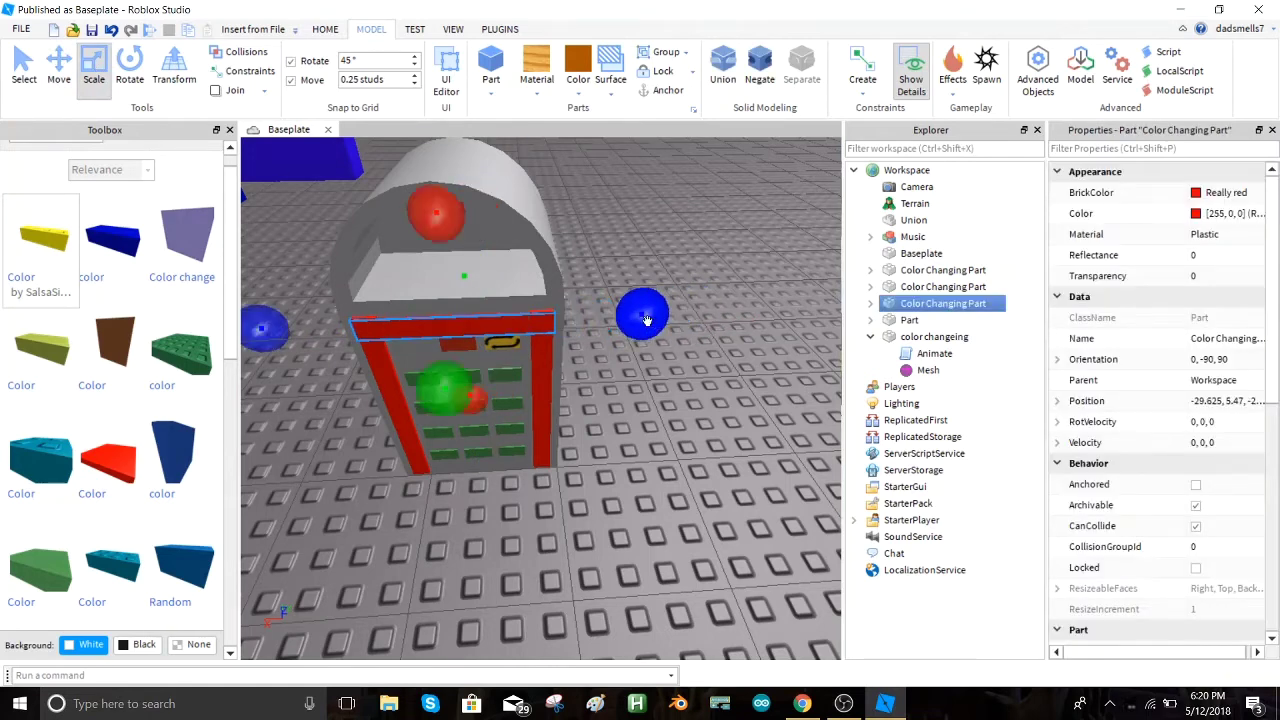
mouse_move(480, 403)
left_mouse_down()
mouse_move(527, 391)
mouse_move(463, 409)
left_mouse_up()
left_click(541, 404)
left_click(659, 388)
left_click(528, 322)
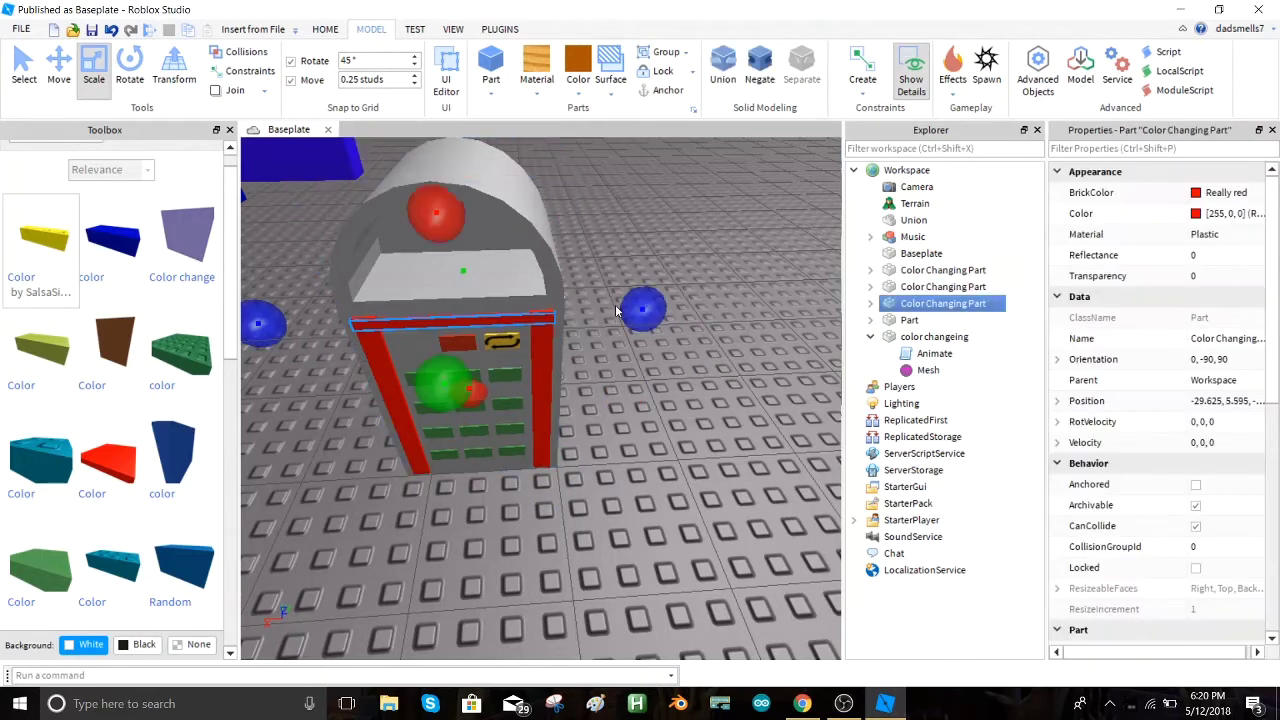
- Set the move snap to 0.05 studs and resize the horizontal strip upward so it covers the upright strips' upper ends
scroll(620, 307, "up", 4)
right_click_drag(666, 326, 651, 337)
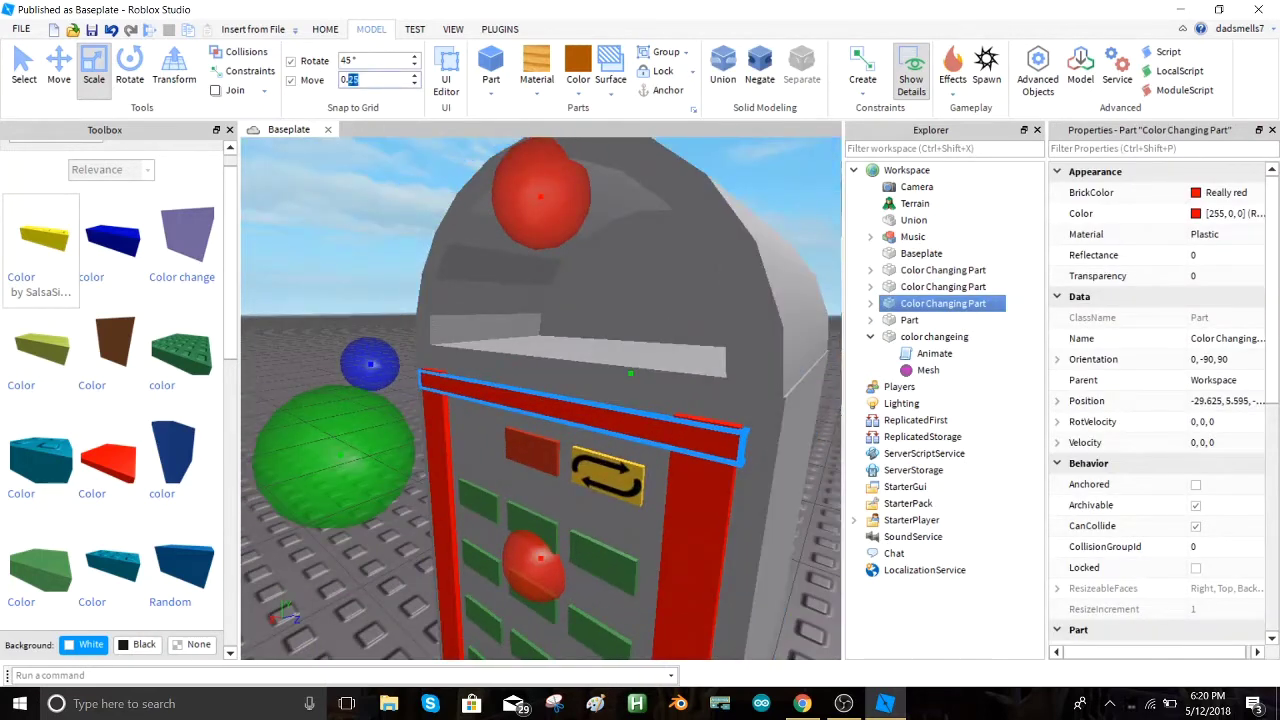
type(".0")
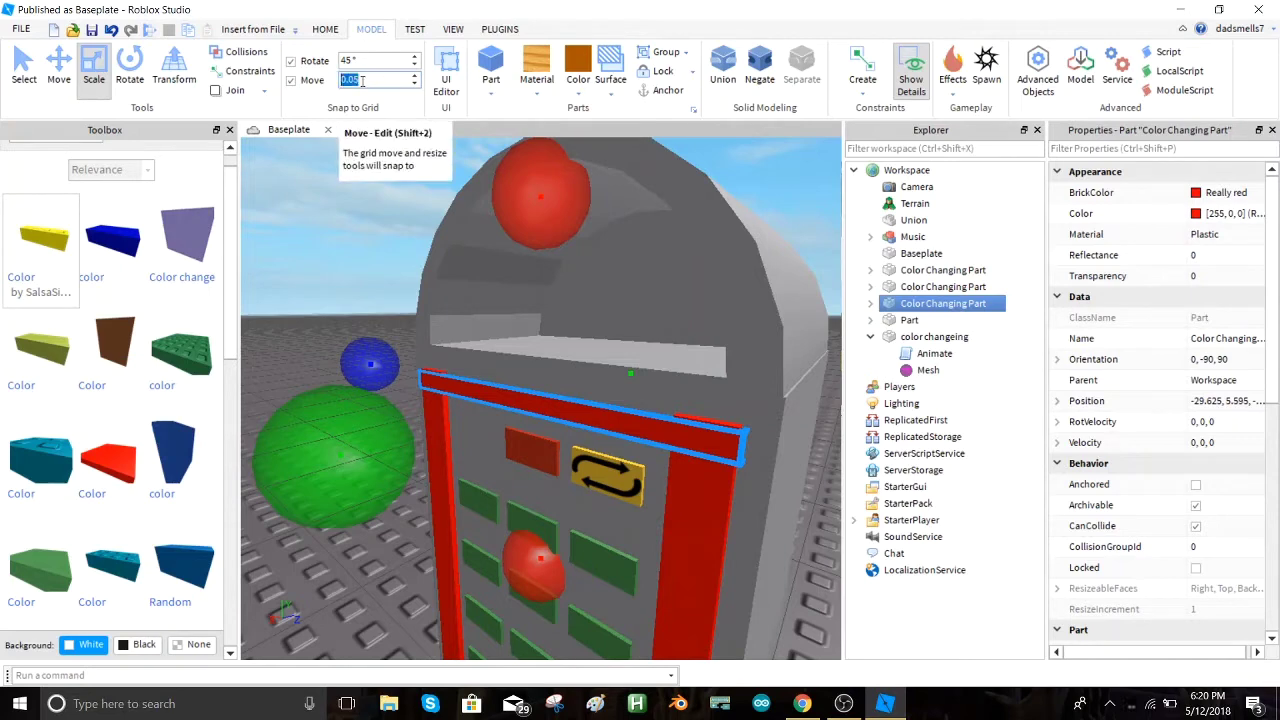
right_click_drag(603, 410, 622, 411)
left_click_drag(820, 394, 813, 393)
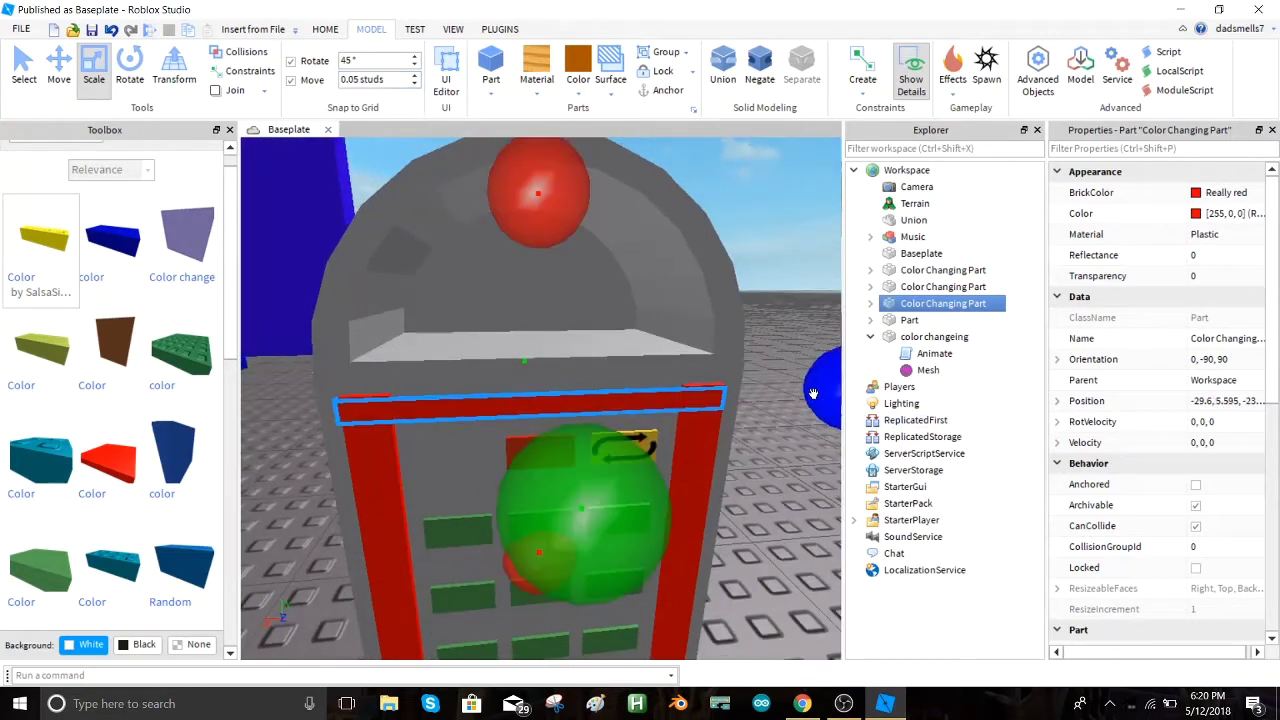
left_click(744, 462)
left_click(658, 407)
left_click_drag(528, 199, 527, 192)
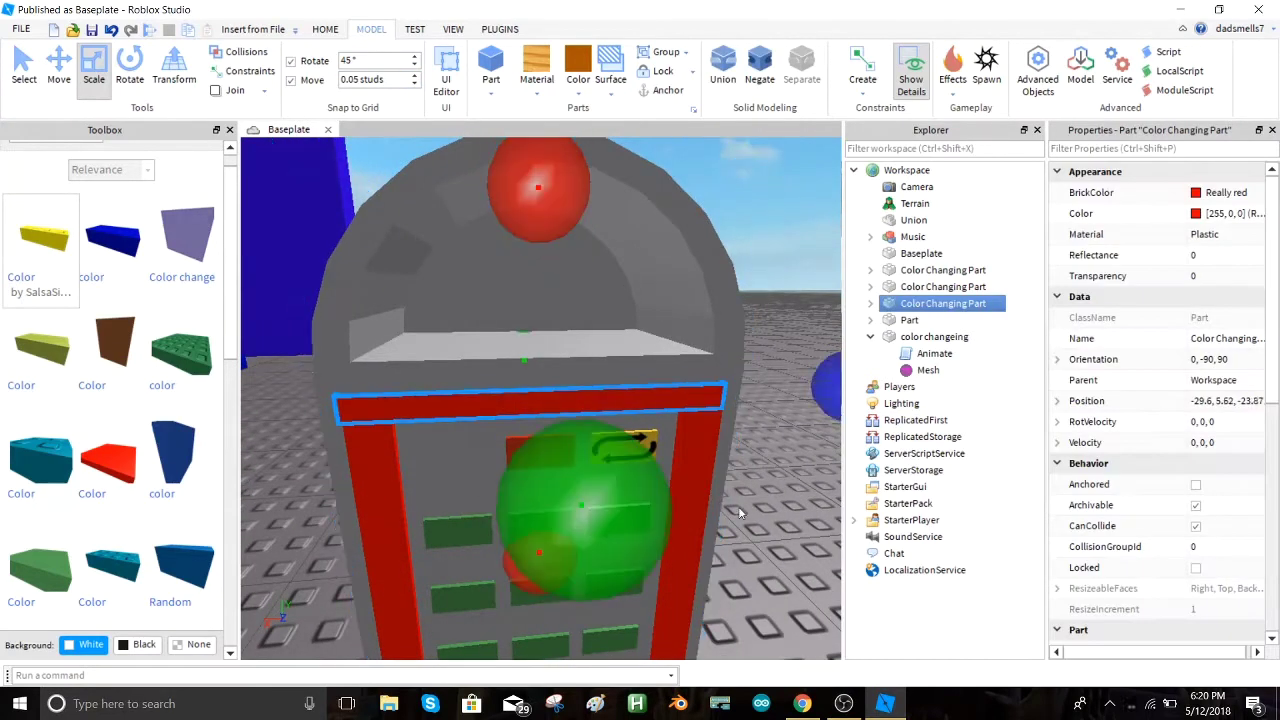
- Trim the horizontal strip's end opposite the loop button flush with the outer edge of the upright strip there
left_click(739, 510)
left_click(362, 416)
key("a")
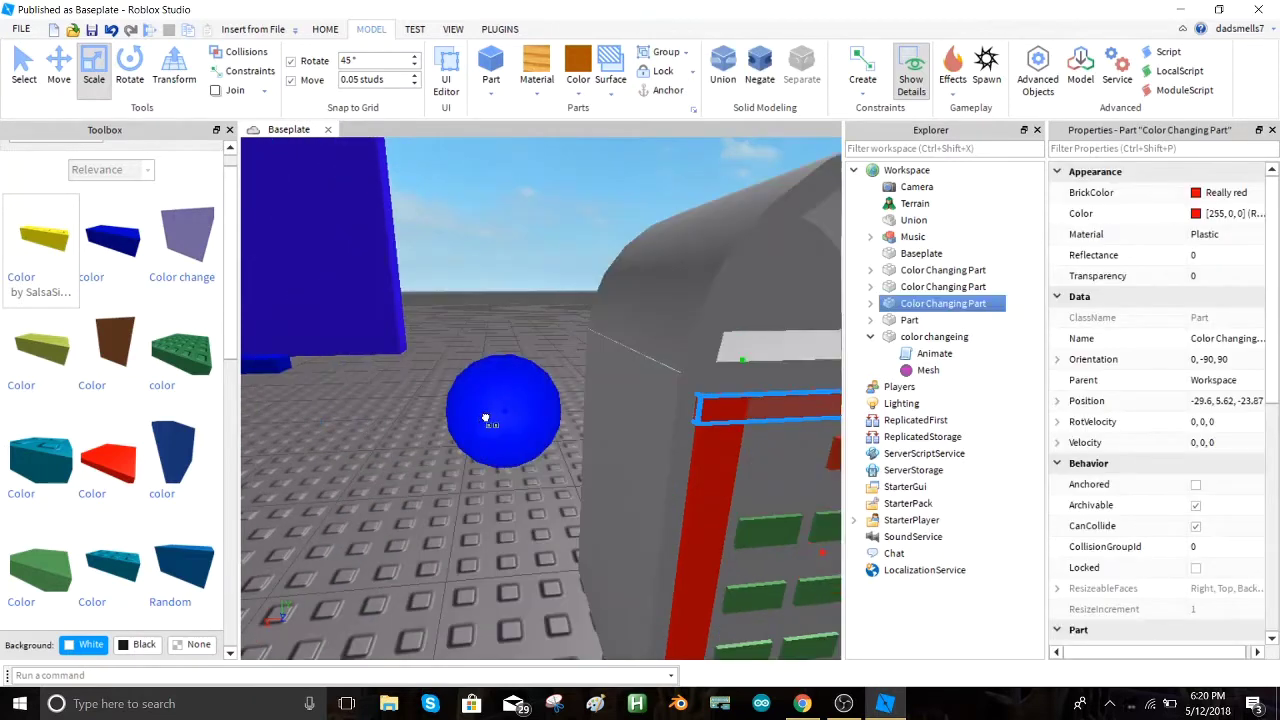
left_click_drag(486, 418, 491, 420)
left_click(490, 589)
key("d")
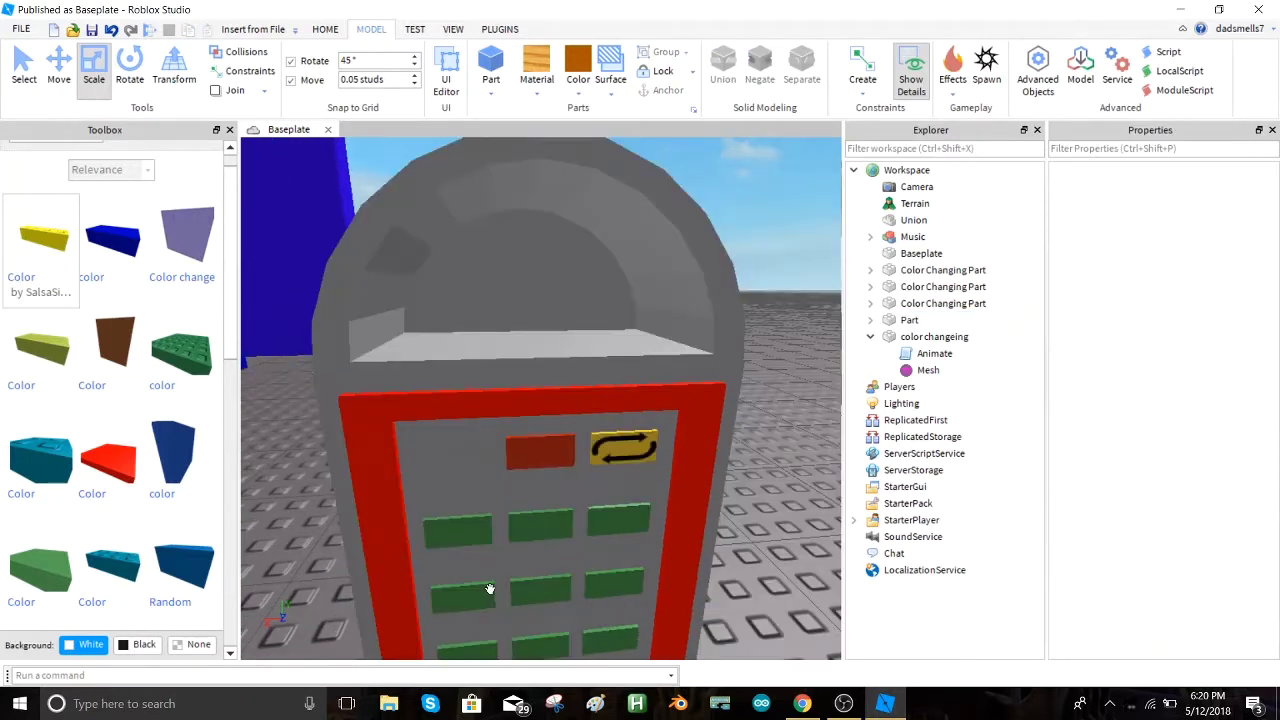
key("d")
key("s")
key("a")
key("w")
key("d")
key("s")
key("a")
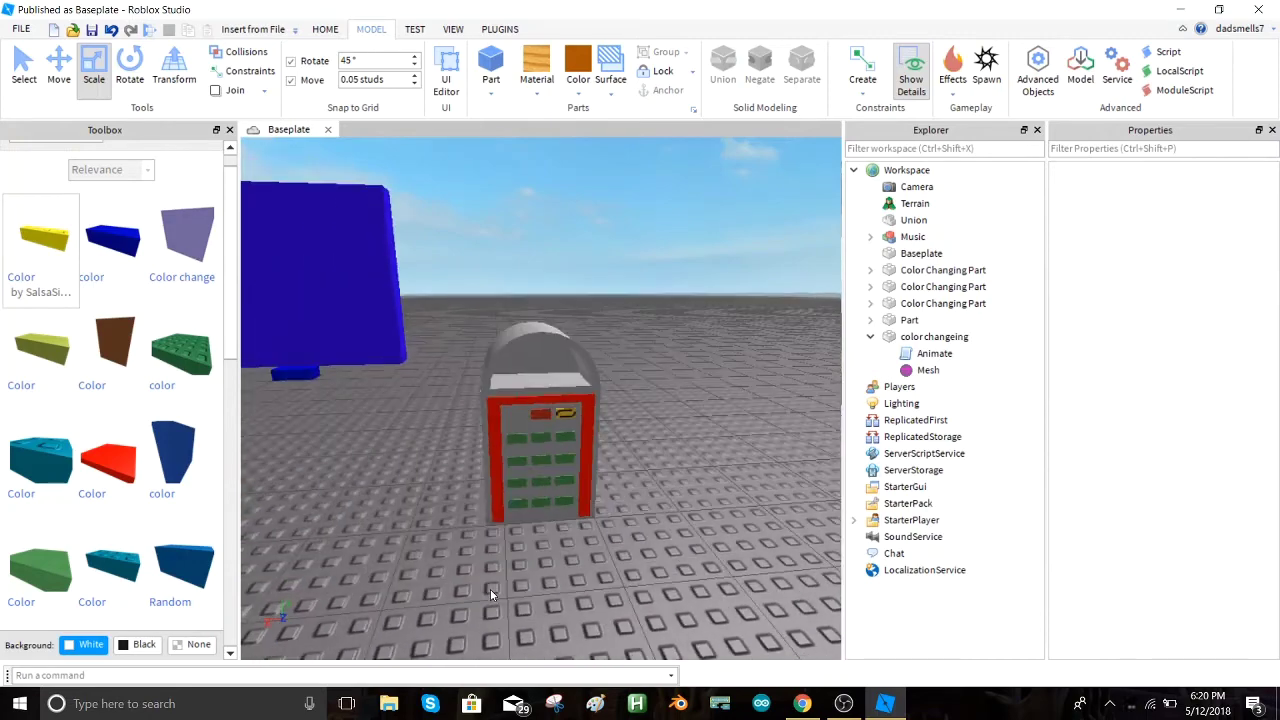
- Duplicate the horizontal strip and lower the copy to the base of the machine's front, at Y 0.405
left_click(576, 398)
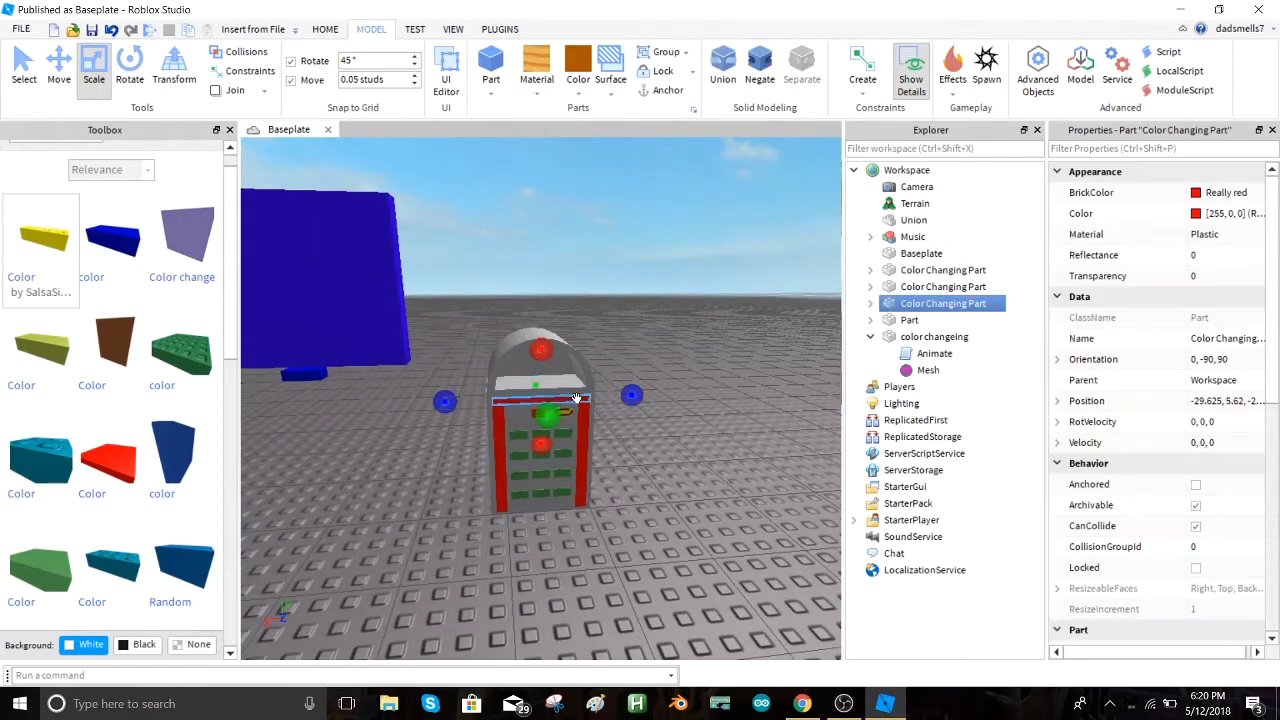
key("ctrl+d")
key("f")
right_click_drag(590, 402, 606, 406)
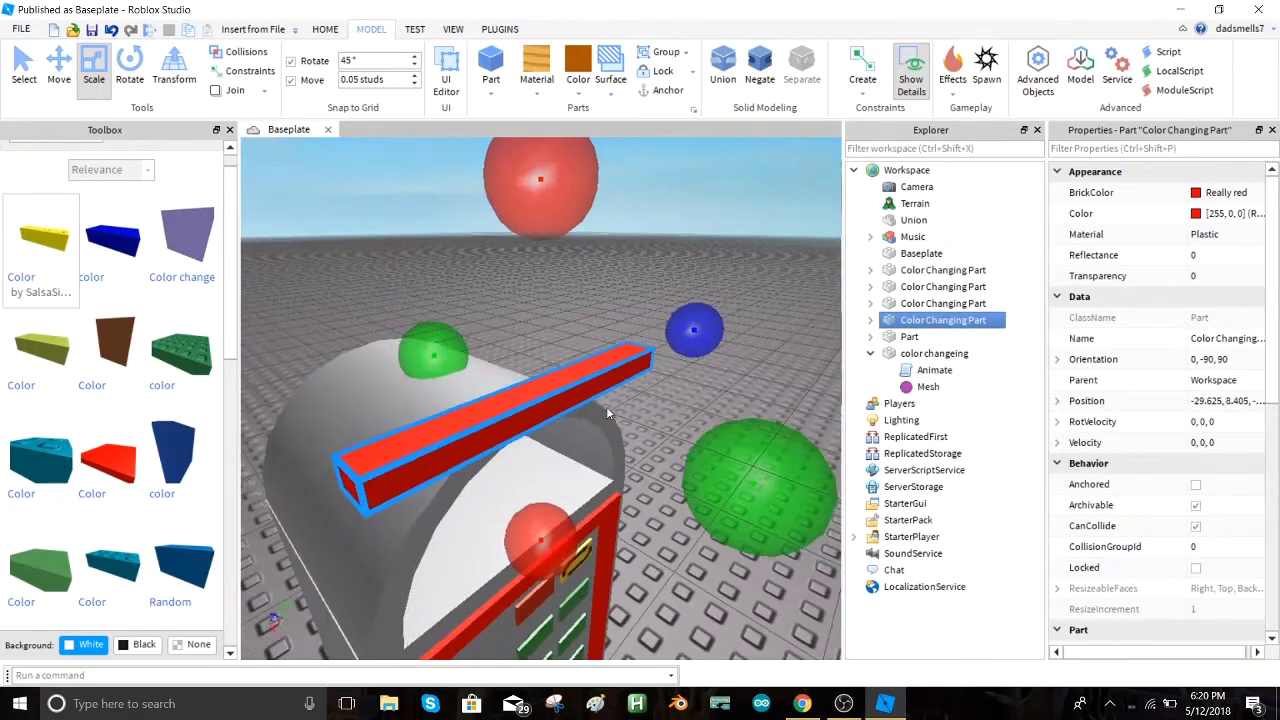
left_click(62, 66)
left_click_drag(543, 270, 616, 674)
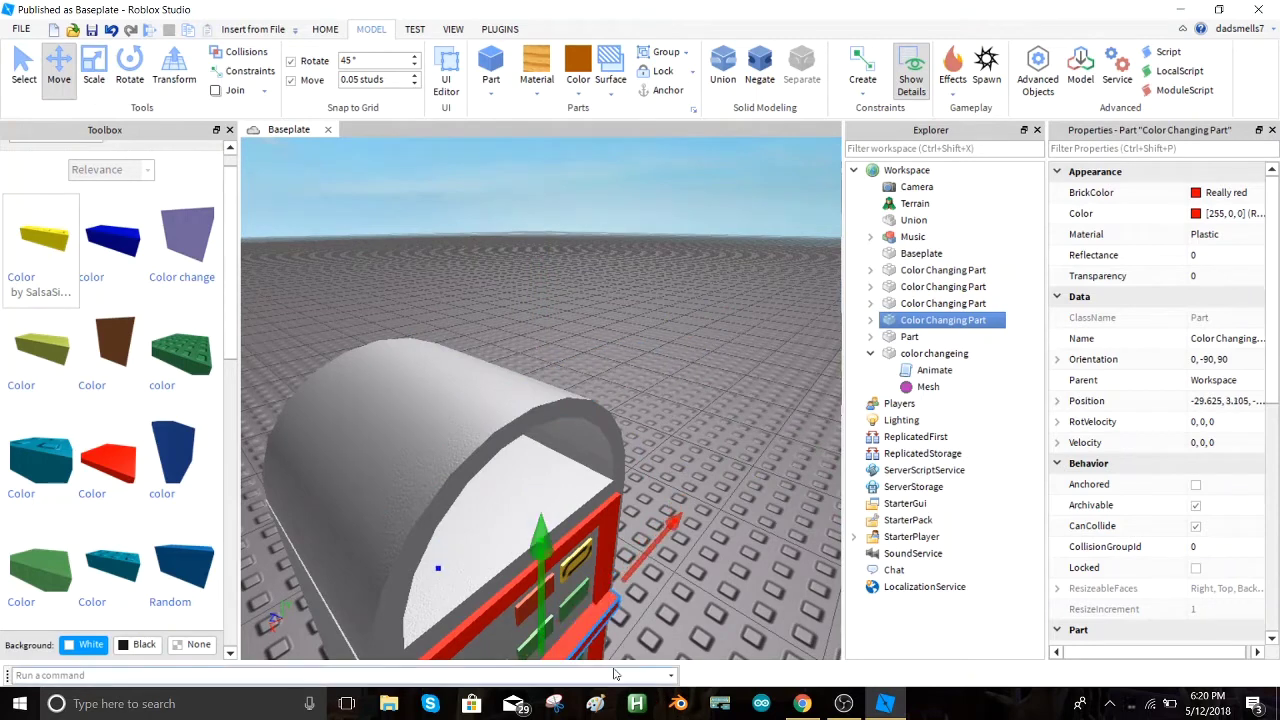
key("f")
left_click_drag(543, 352, 579, 563)
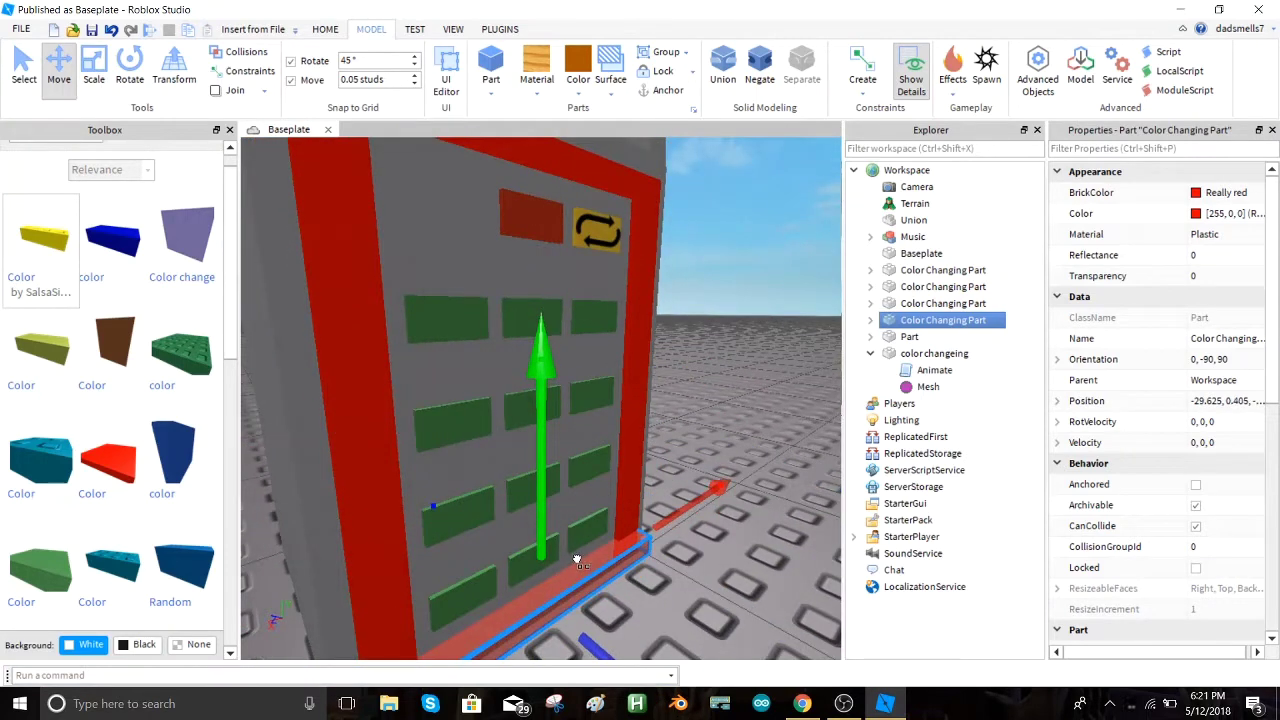
- Push the lower strip back into the machine's front until it is level with the upright strips' faces
key("f")
right_click_drag(577, 565, 590, 553)
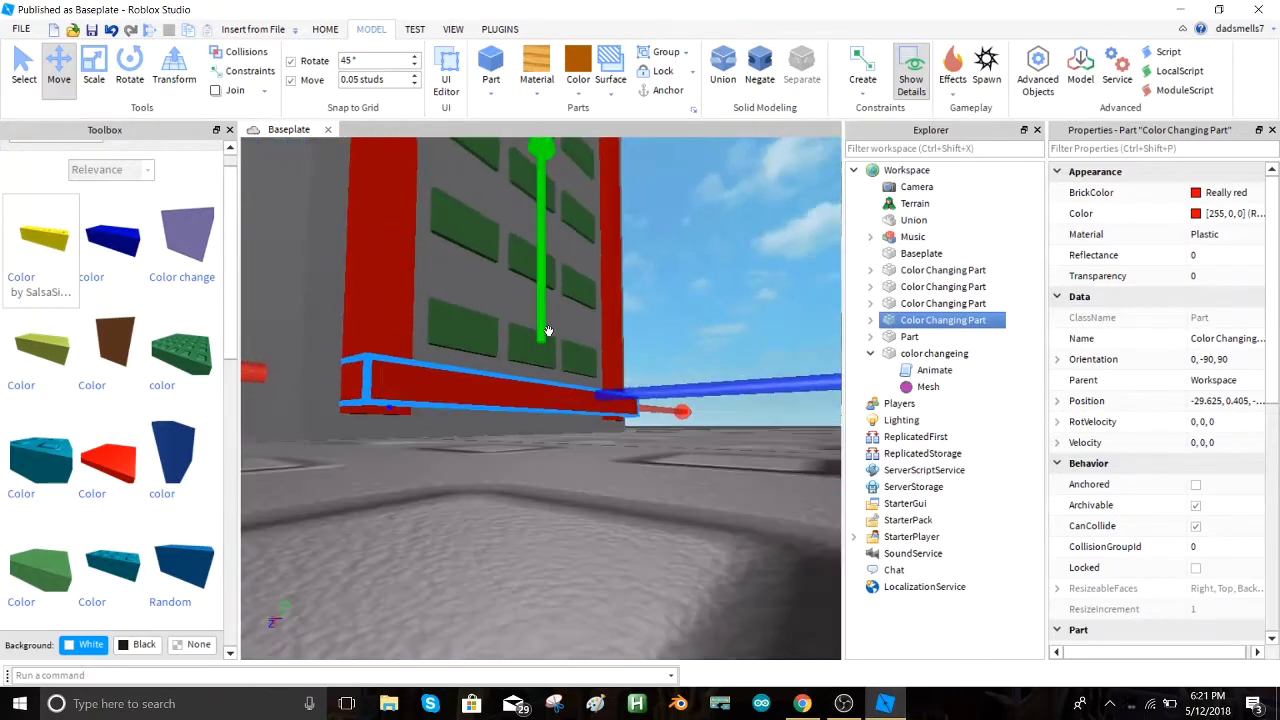
left_click_drag(547, 330, 548, 334)
left_click_drag(719, 396, 684, 405)
left_click(661, 460)
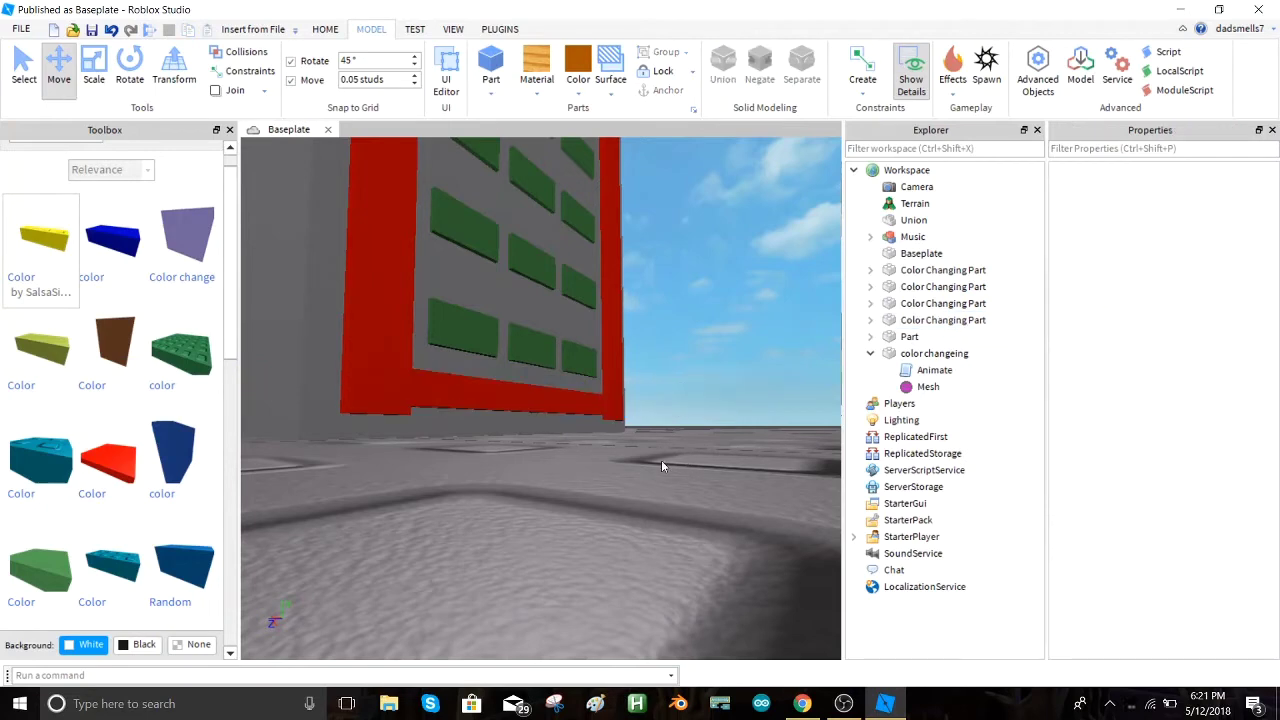
right_click_drag(661, 460, 662, 448)
scroll(662, 448, "down", 6)
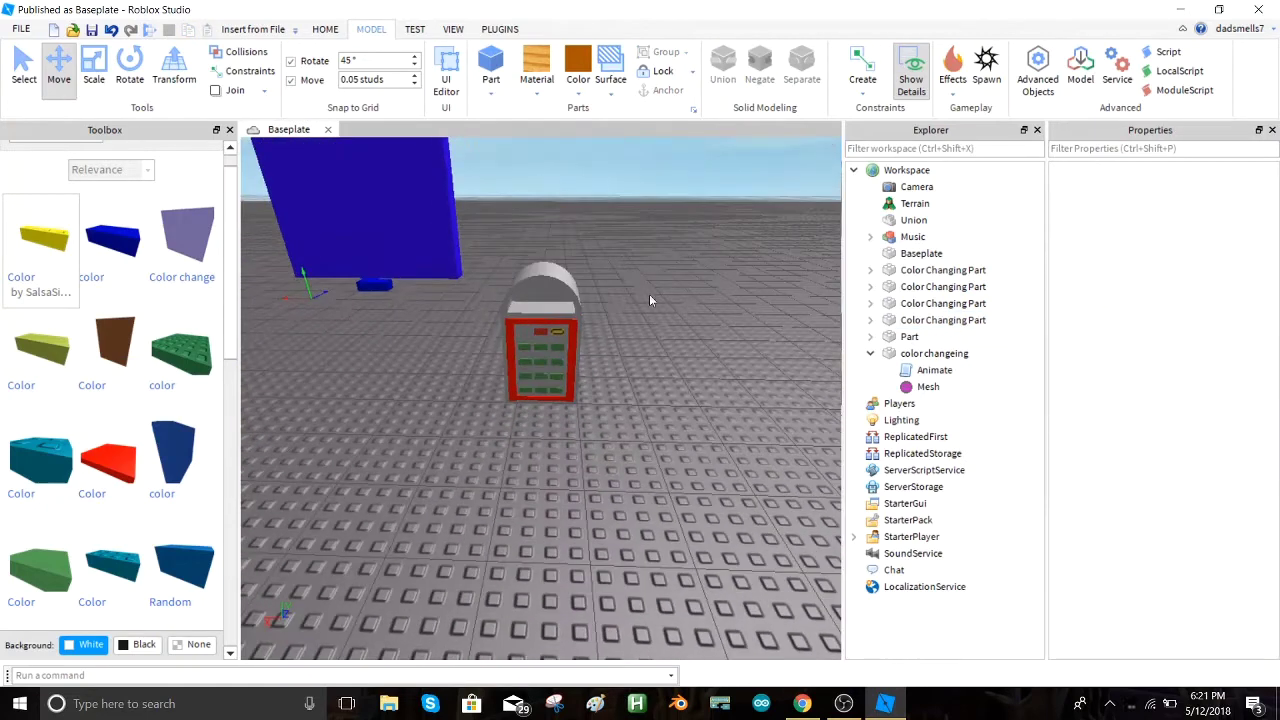
- Group the four Color Changing Parts into a model and put the Union into that model
left_click_drag(1022, 268, 960, 322)
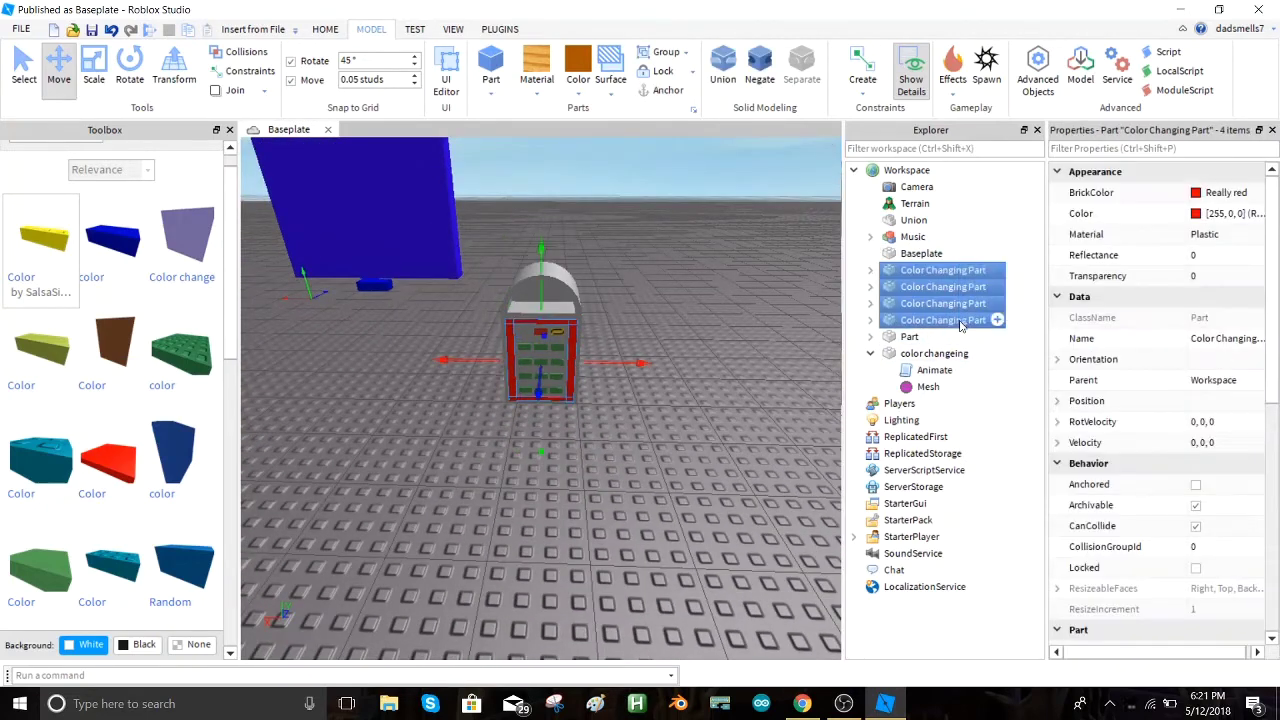
left_click(660, 54)
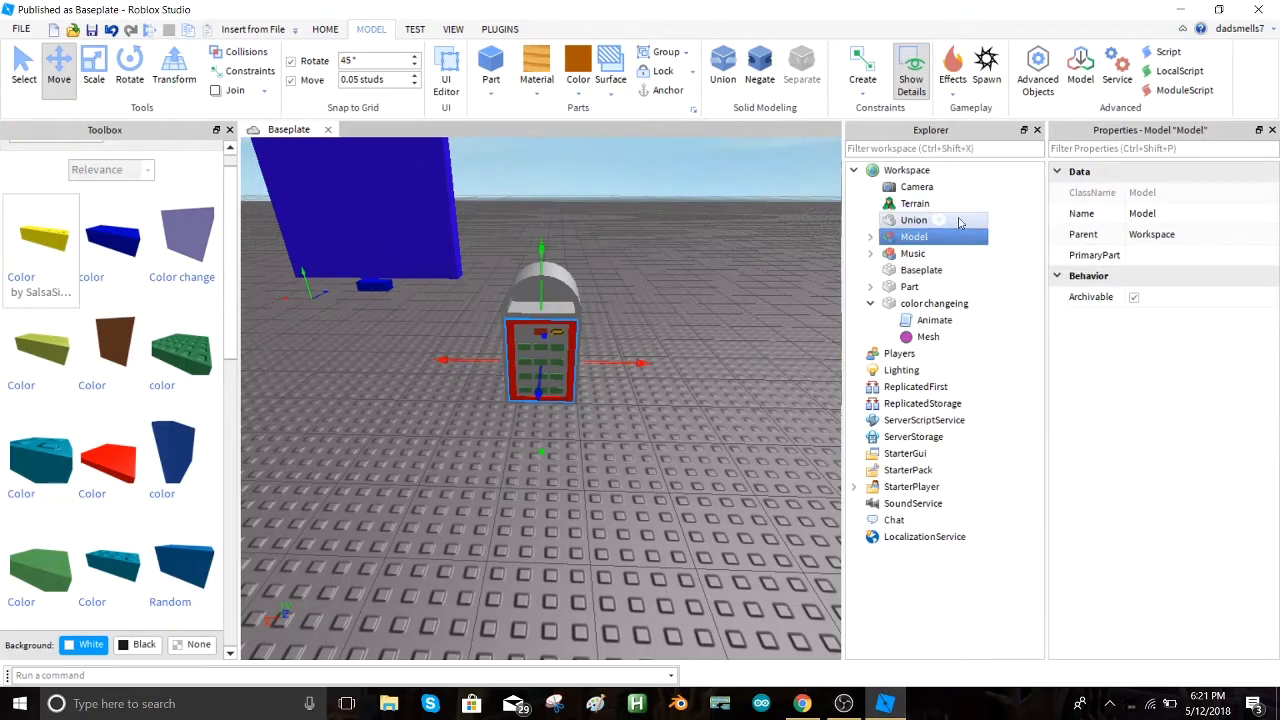
left_click(871, 237)
left_click_drag(913, 221, 914, 239)
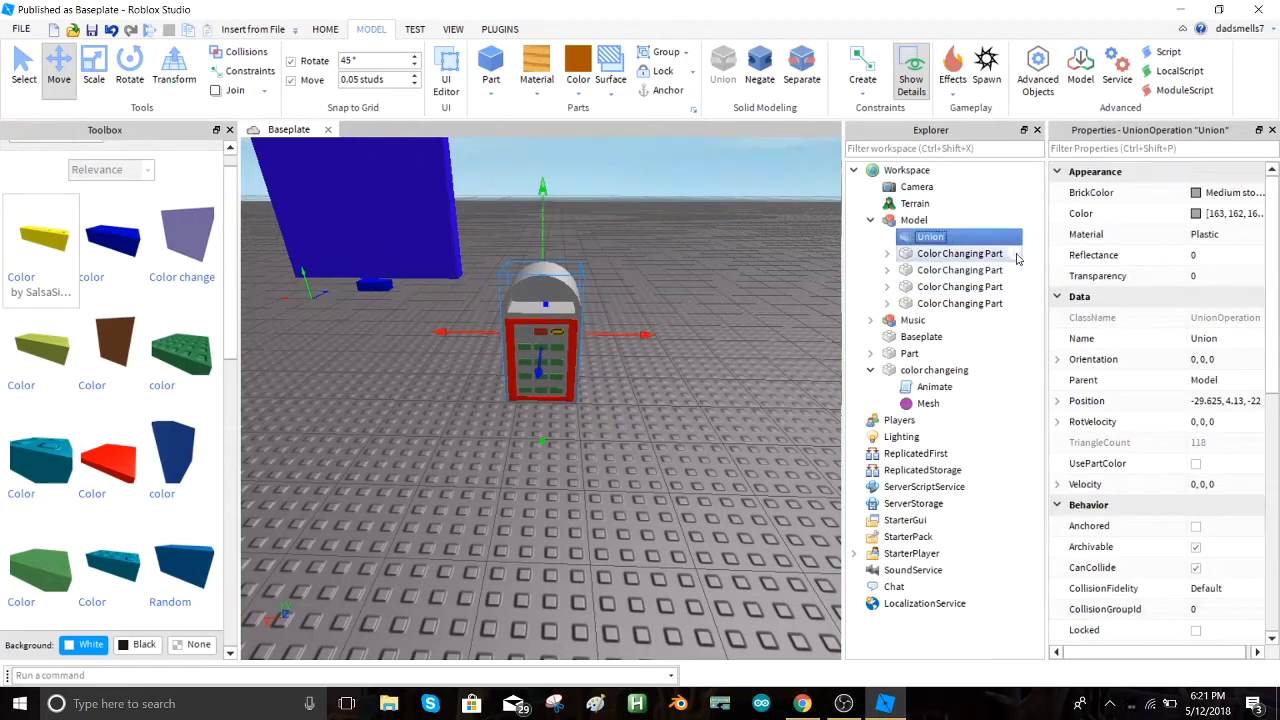
- Anchor the four Color Changing Parts and the Union inside the new model
left_click_drag(1011, 235, 996, 299)
left_click(688, 269)
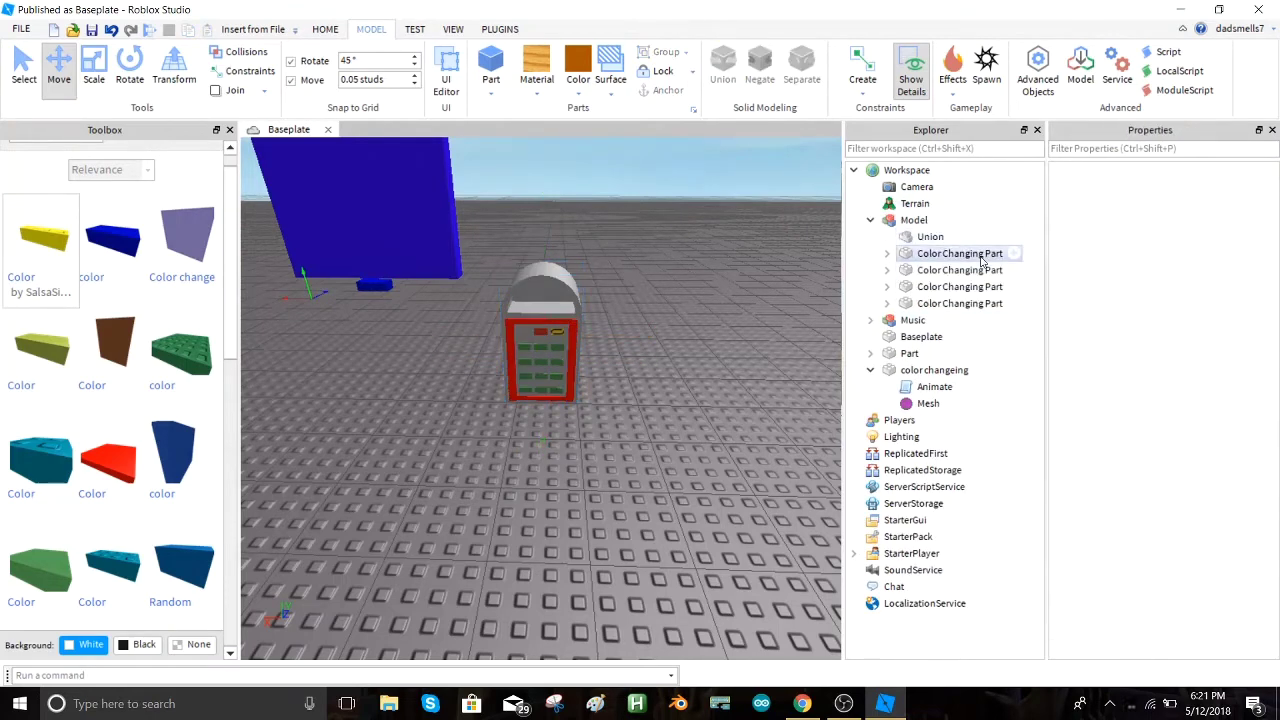
left_click_drag(1014, 236, 995, 313)
left_click(834, 208)
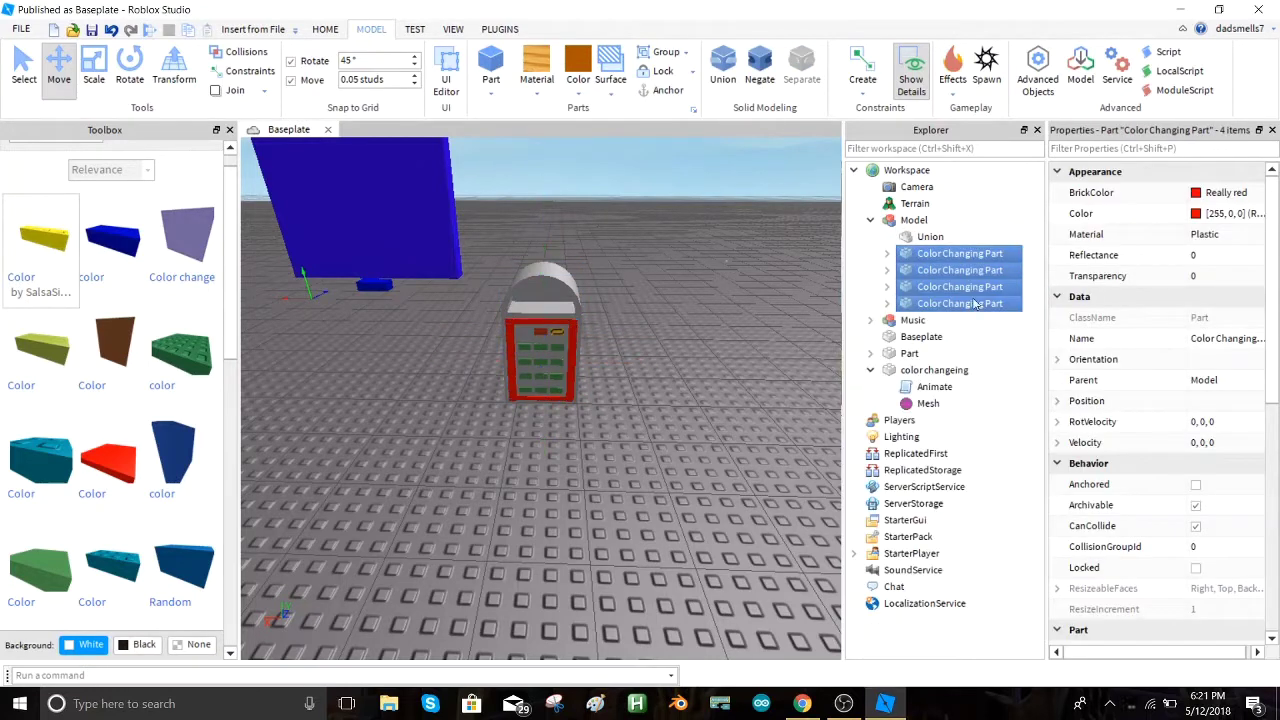
left_click_drag(1027, 256, 1011, 302)
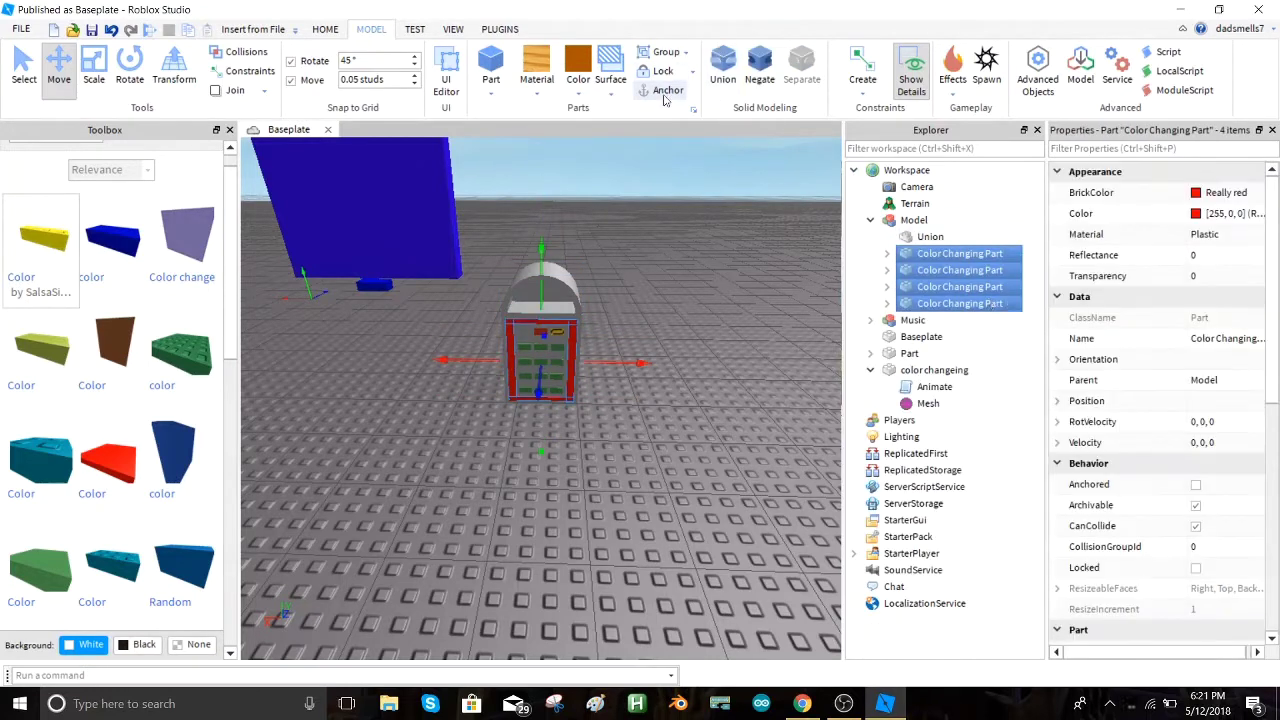
left_click(666, 93)
left_click(800, 200)
left_click(958, 237)
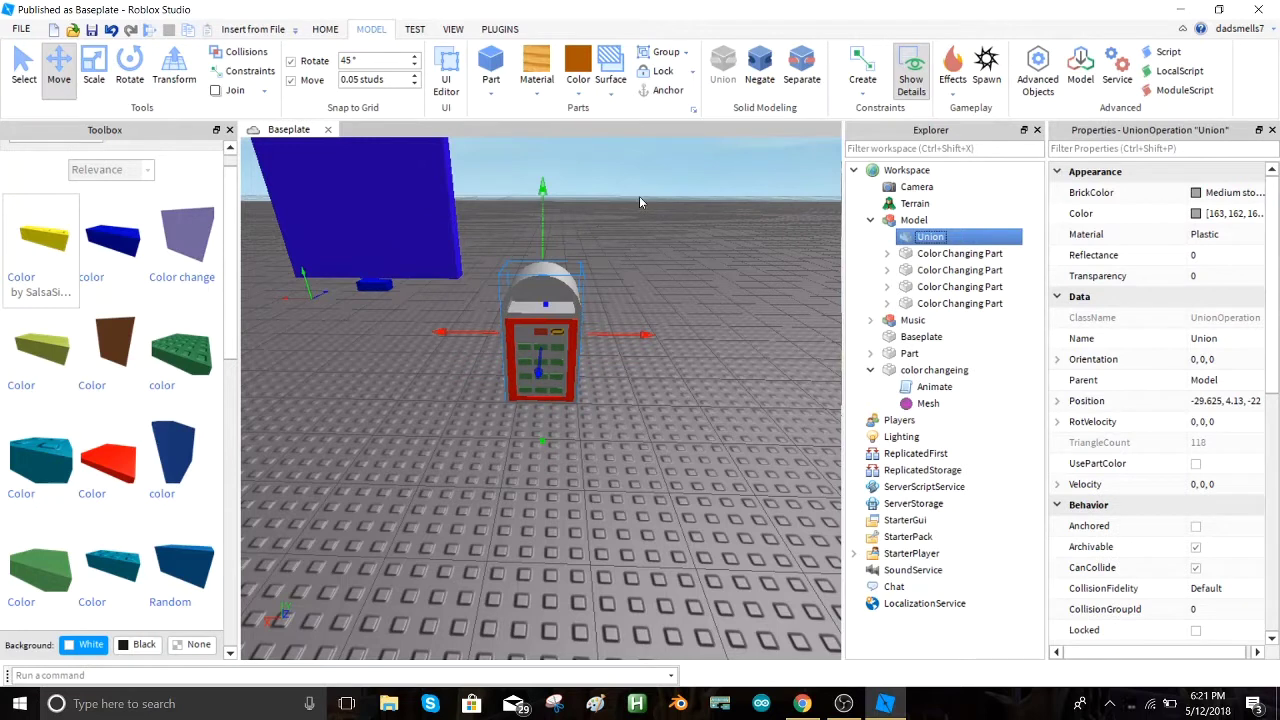
left_click(672, 97)
left_click(618, 379)
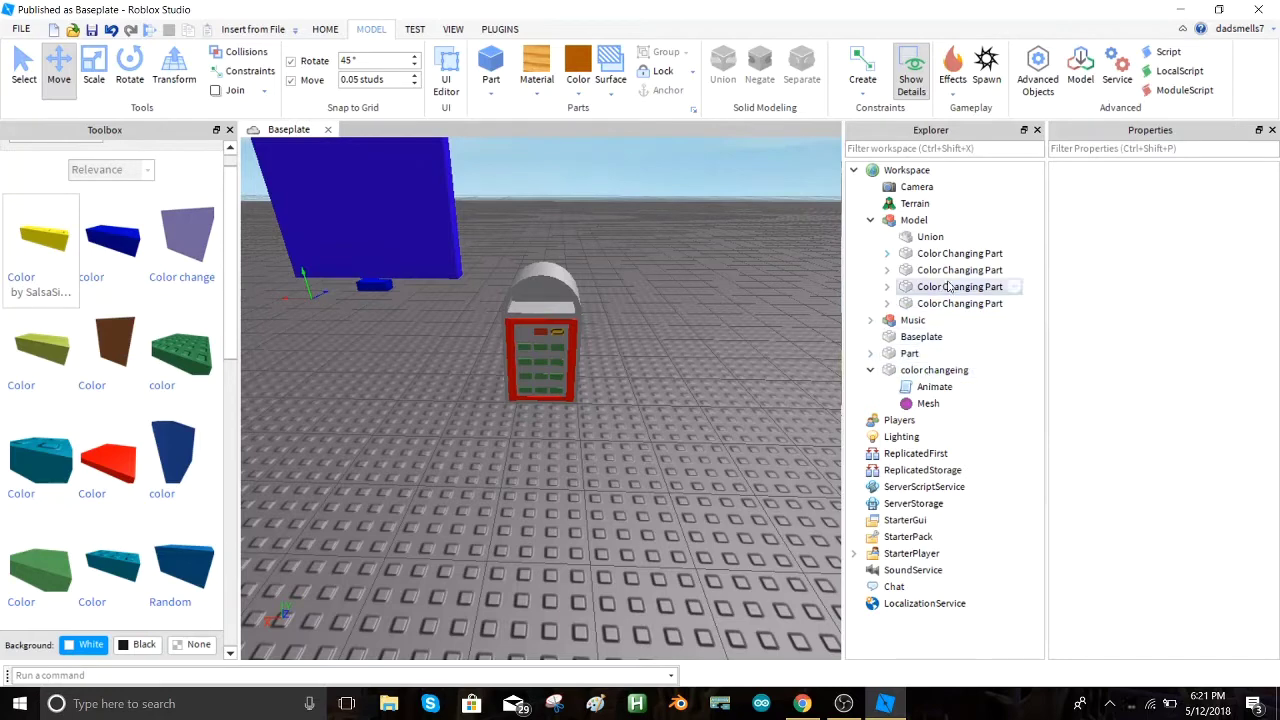
- Close the Toolbox and expand the Music model down to the contents of its first play part
left_click(916, 320)
left_click(647, 384)
left_click(897, 322)
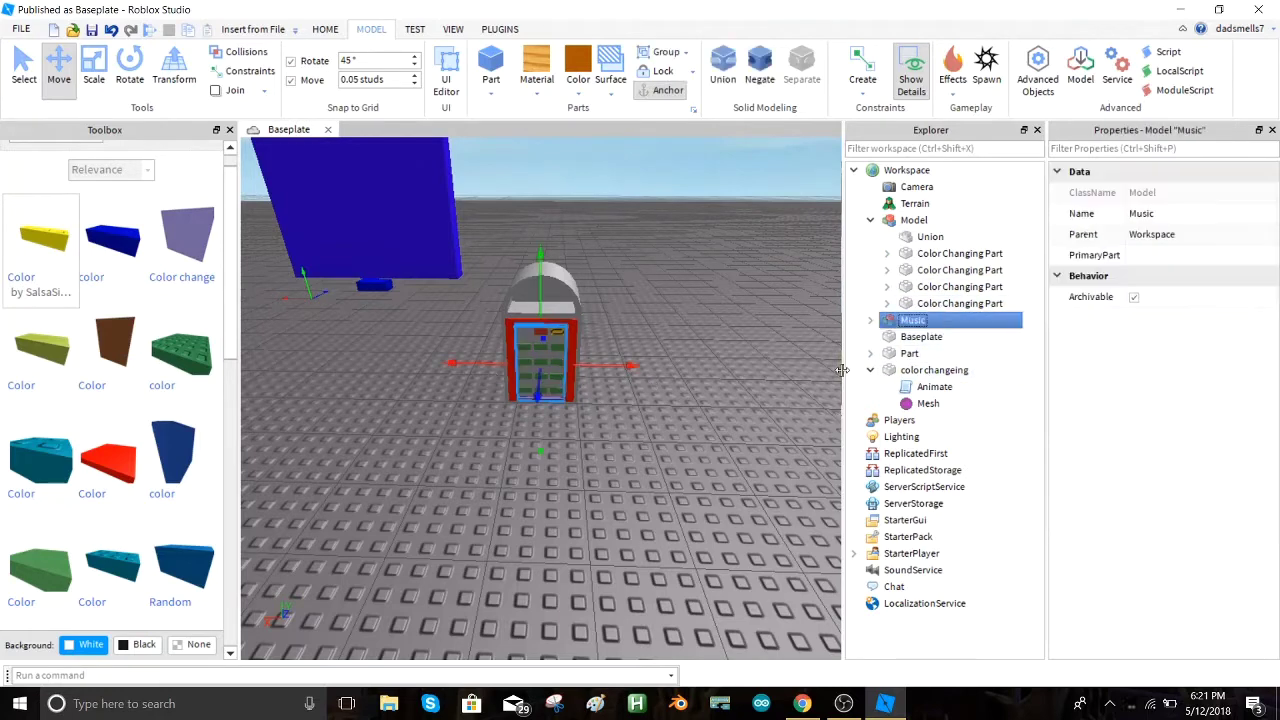
key("f")
right_click_drag(784, 336, 784, 336)
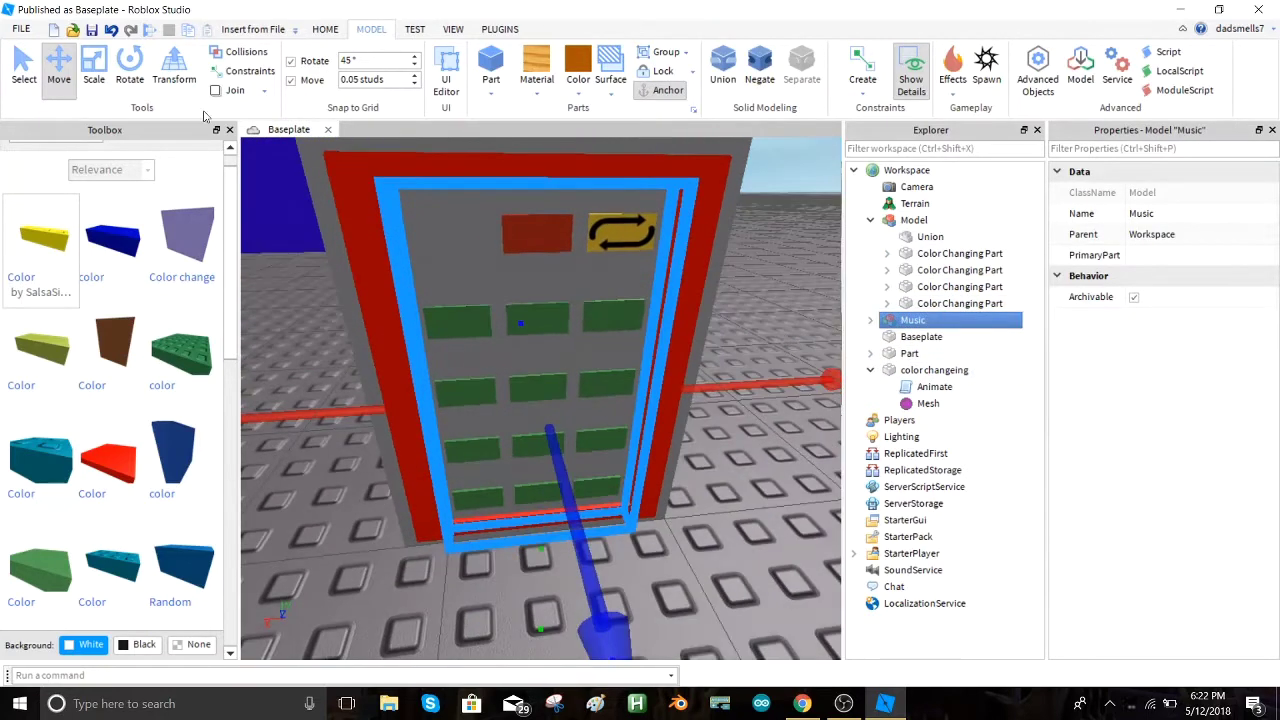
left_click(230, 130)
left_click(870, 320)
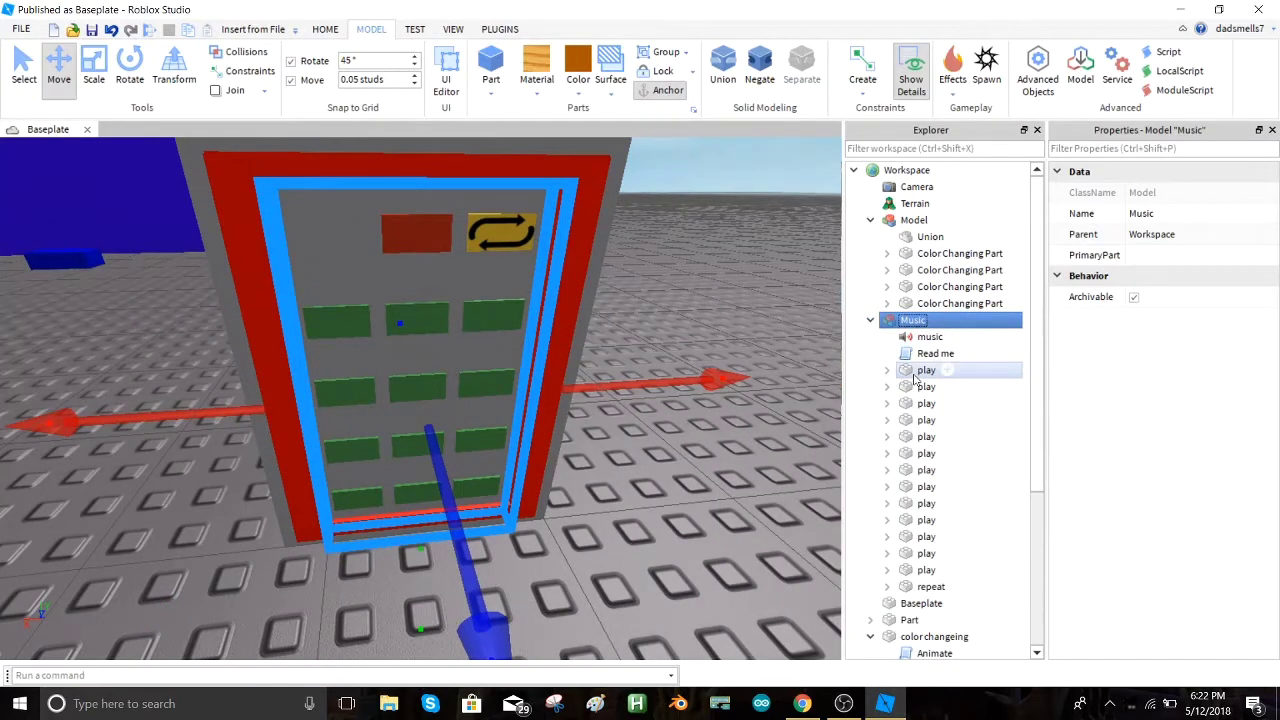
left_click(924, 370)
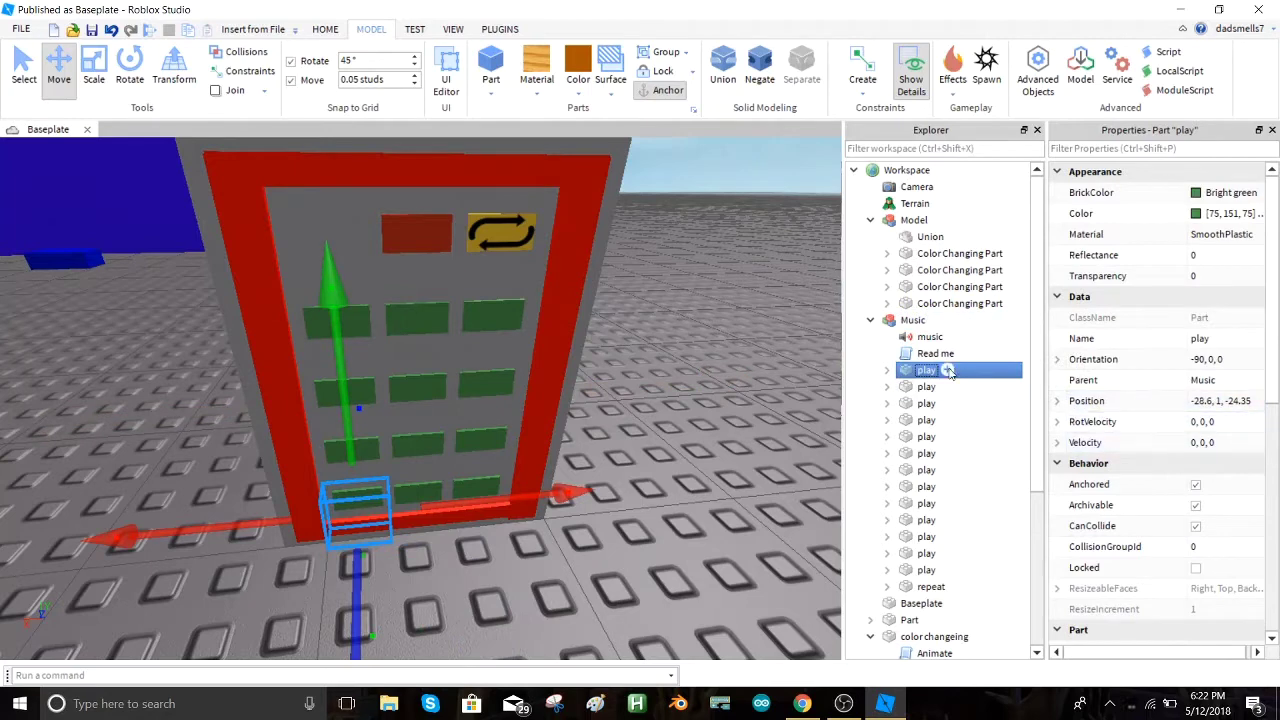
left_click(886, 370)
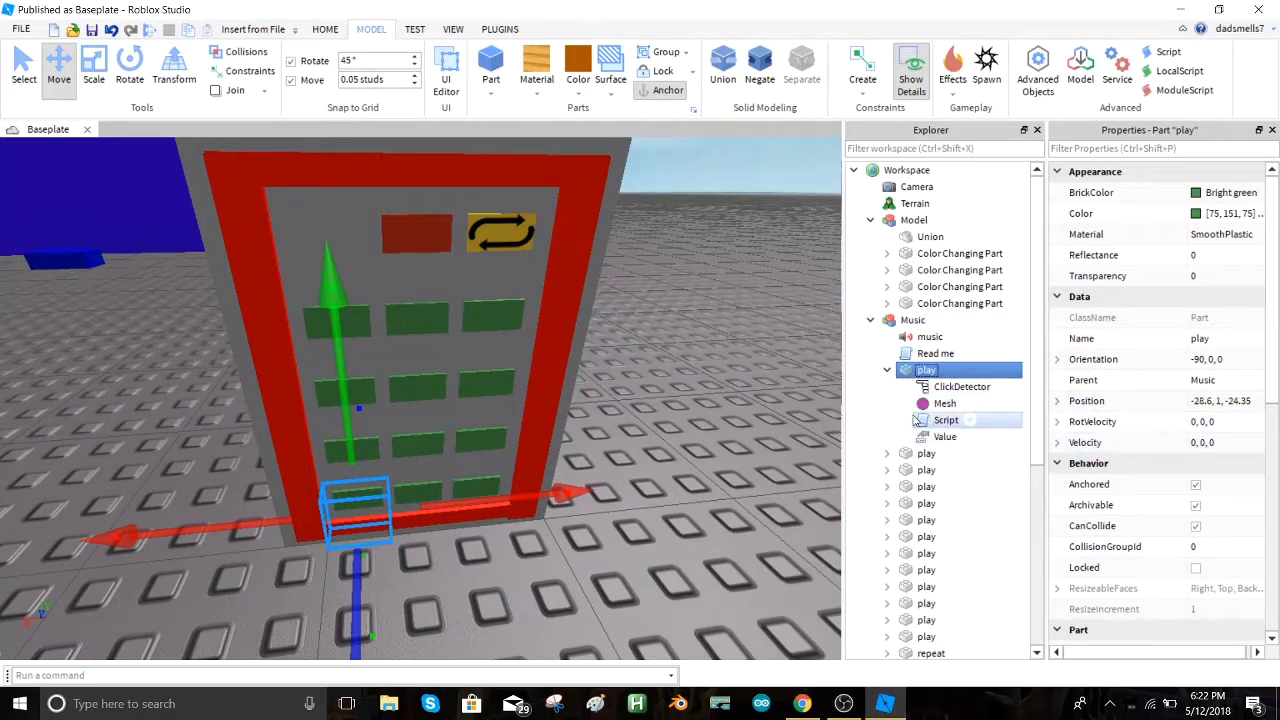
- Filter the workspace objects by "value" and select the Value object of the first play part
left_click(887, 254)
left_click(887, 237)
left_click(870, 203)
left_click(896, 149)
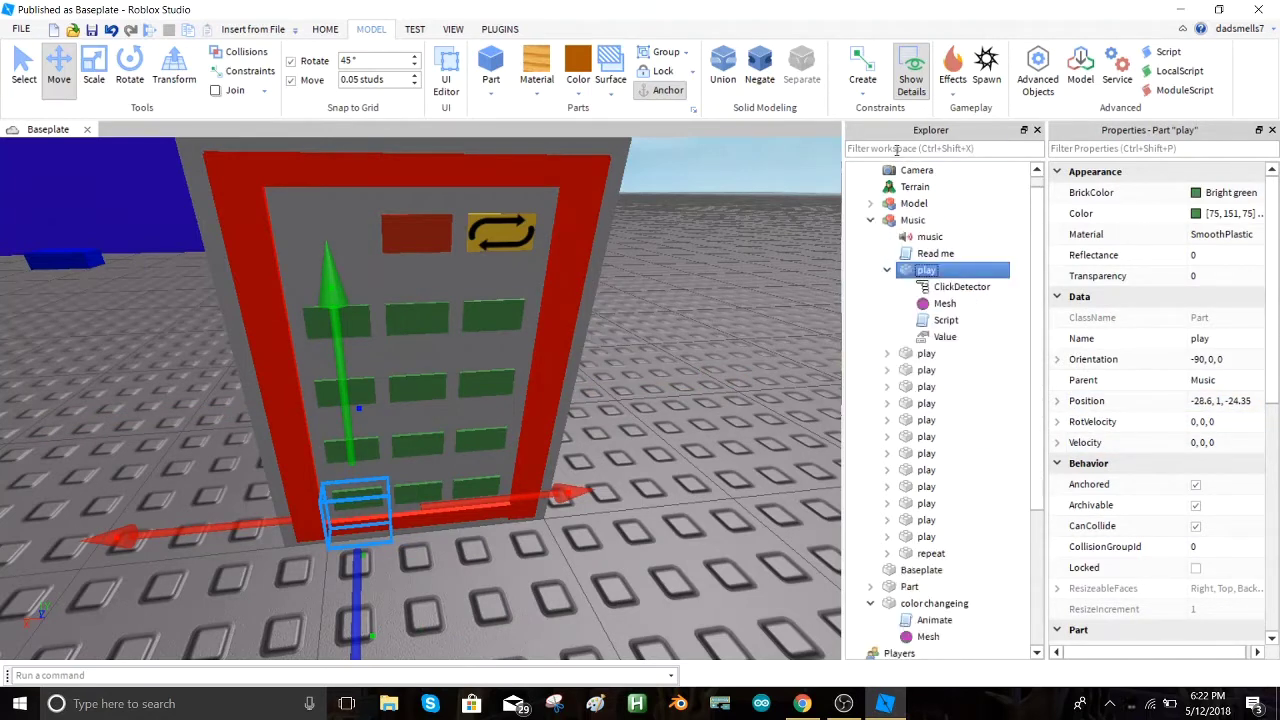
type("value")
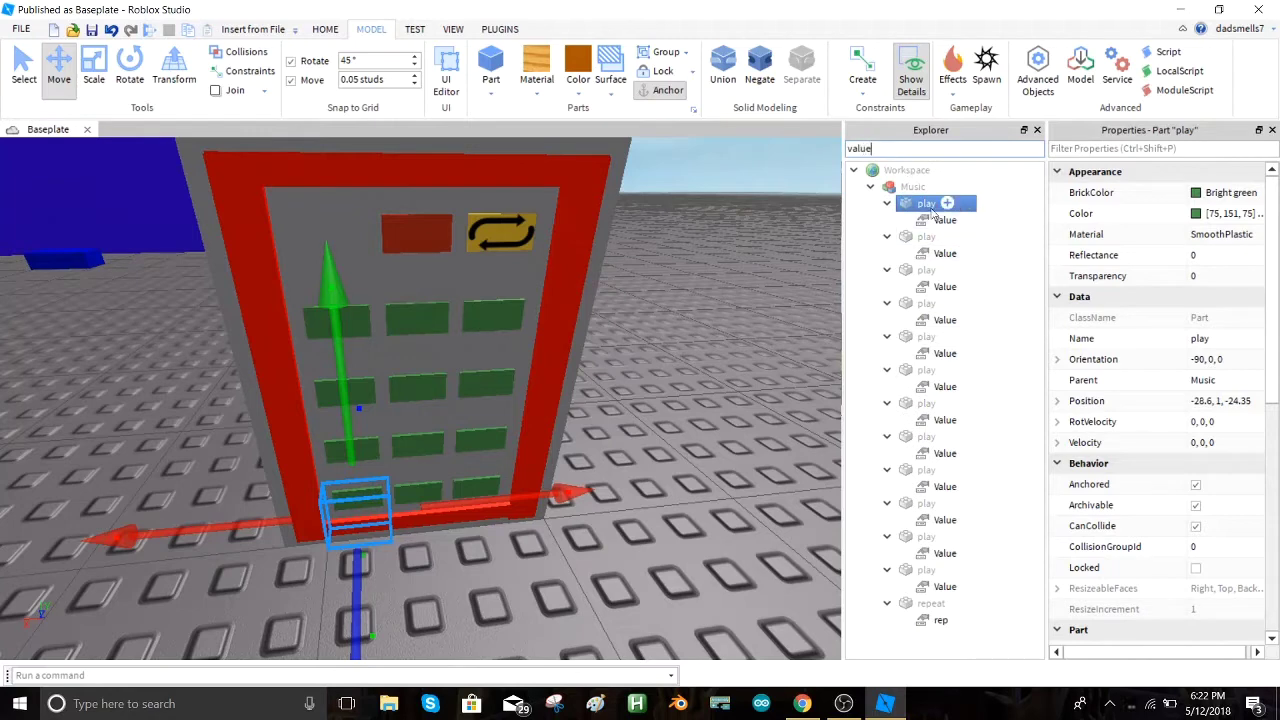
left_click(937, 219)
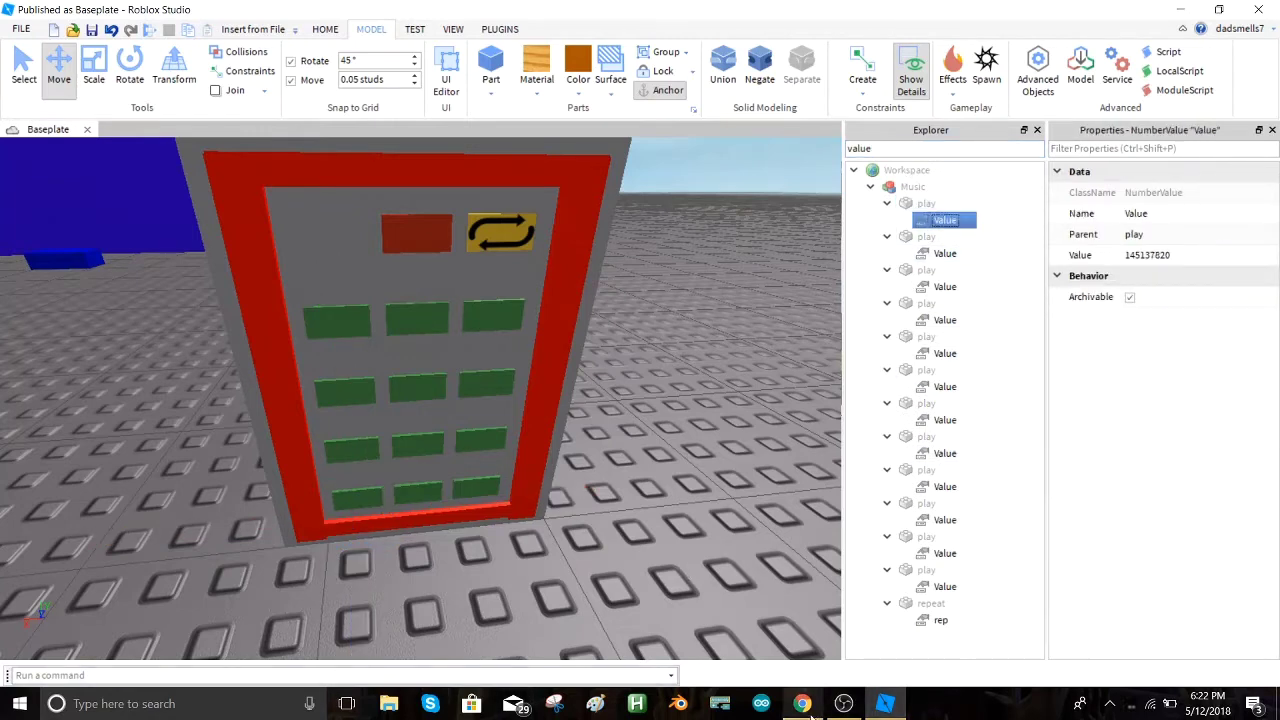
- Switch to the browser with the Elektronomia - Sky High audio page and arrange it side by side with Roblox Studio
left_click(802, 703)
left_click_drag(1100, 10, 0, 204)
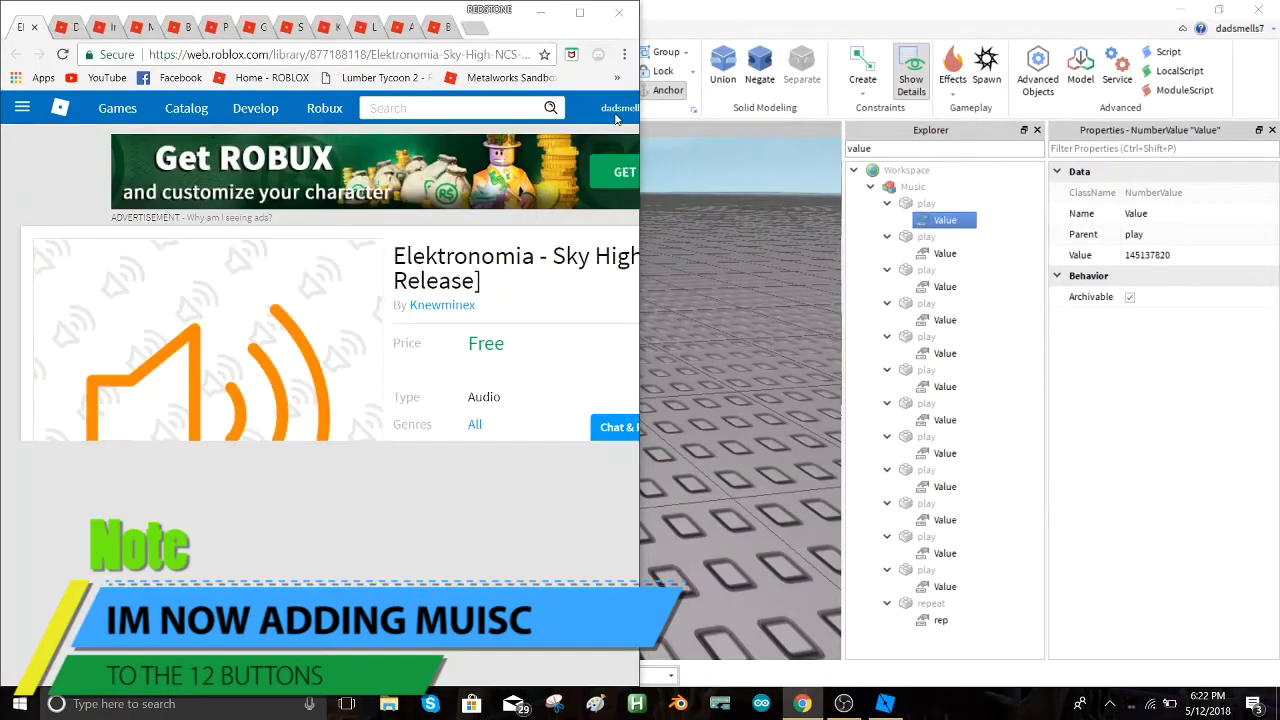
left_click(917, 92)
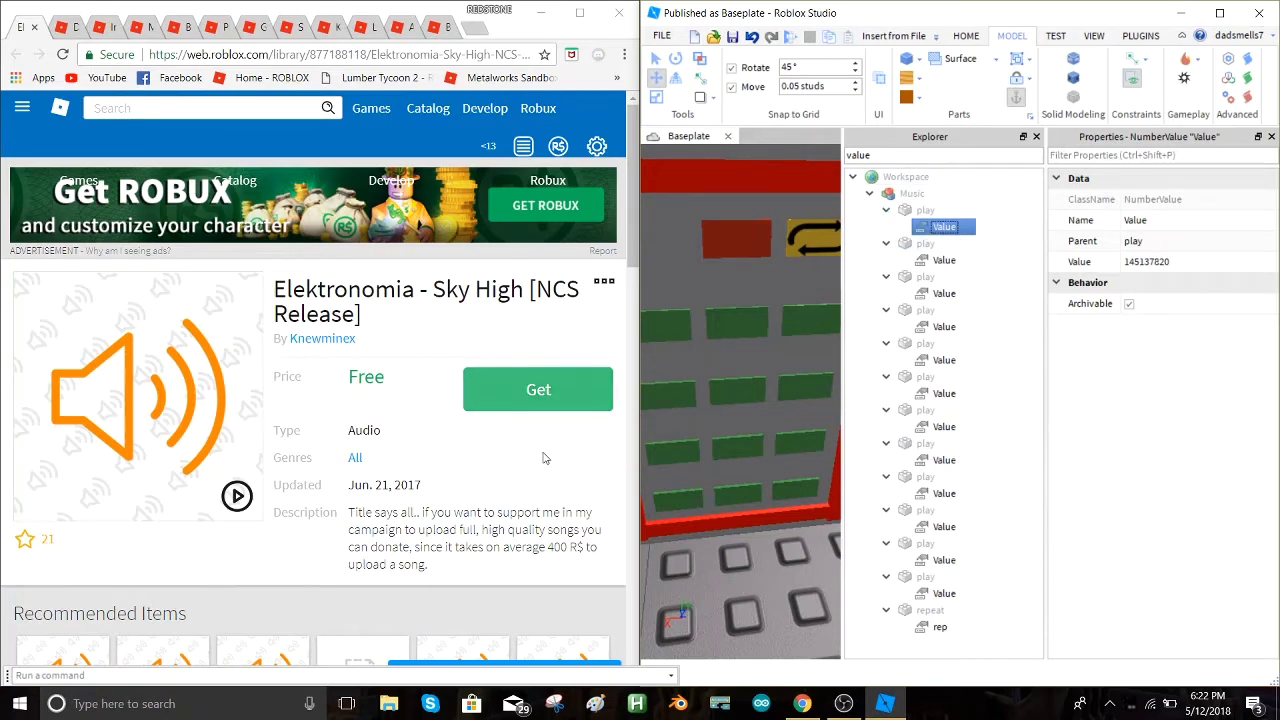
- Copy the audio ID from the Elektronomia - Sky High page's address and set the first play part's Value to 877188118
left_click(334, 54)
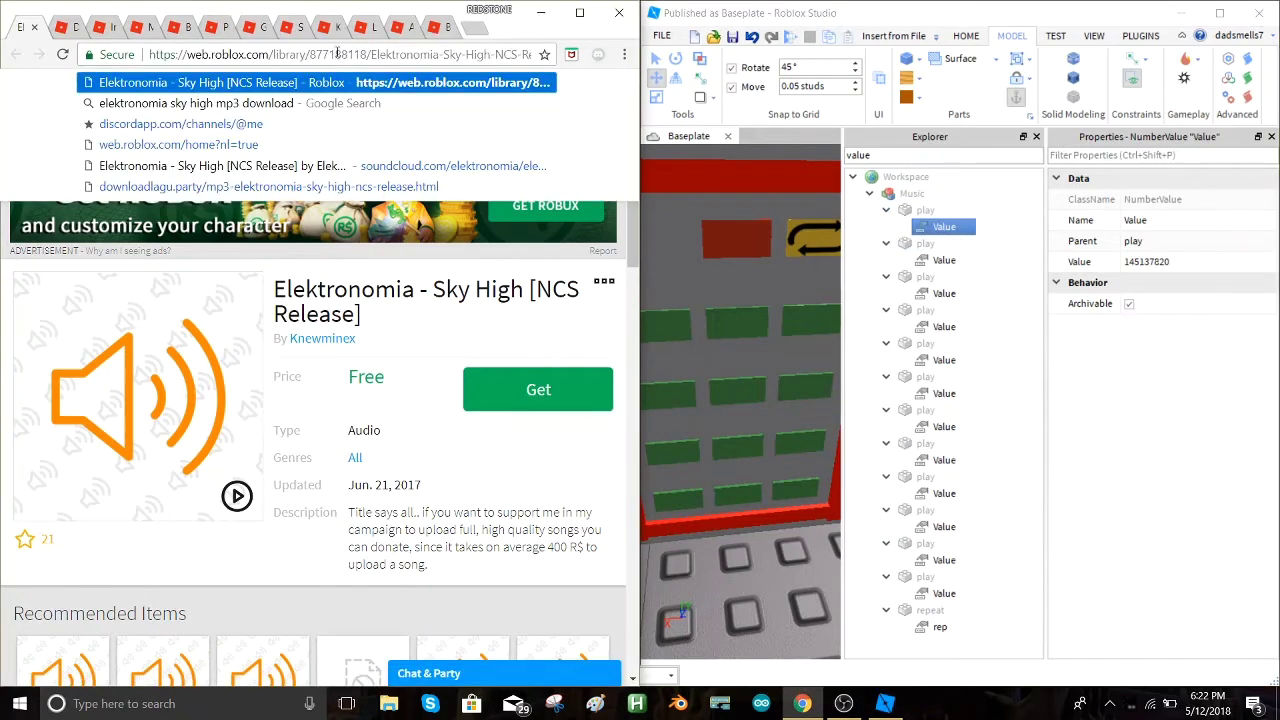
left_click(1180, 262)
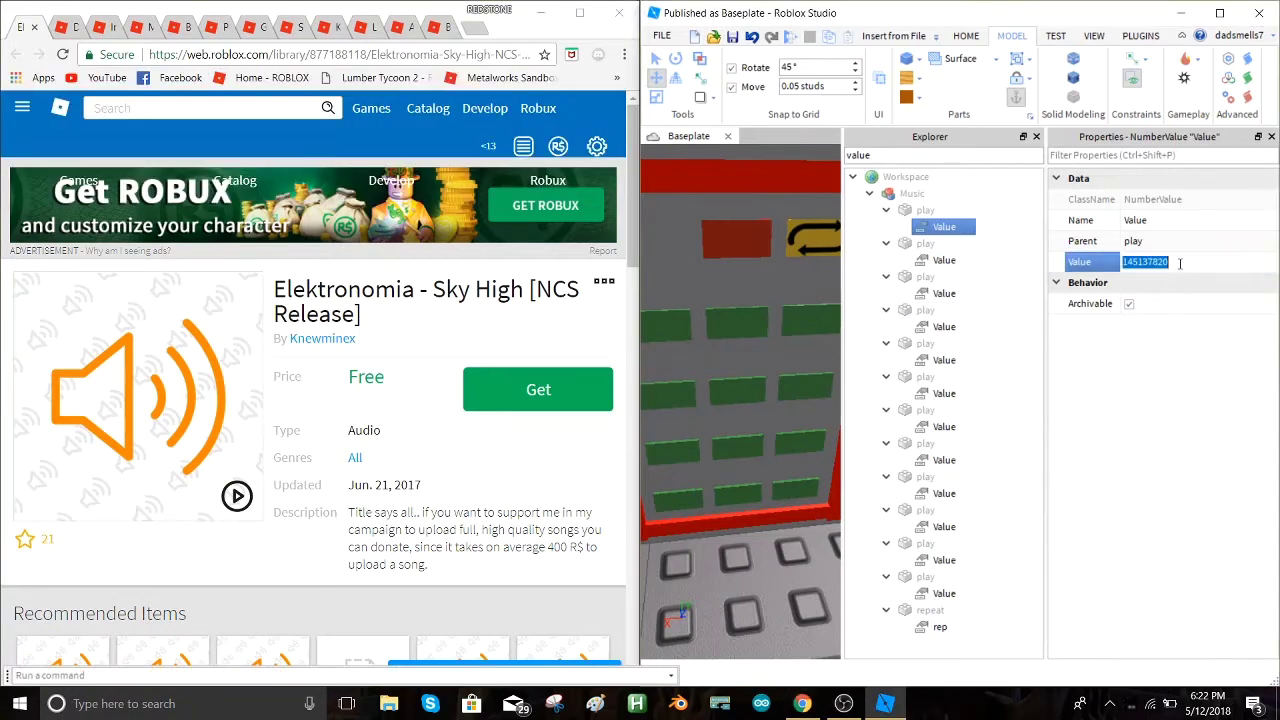
key("Return")
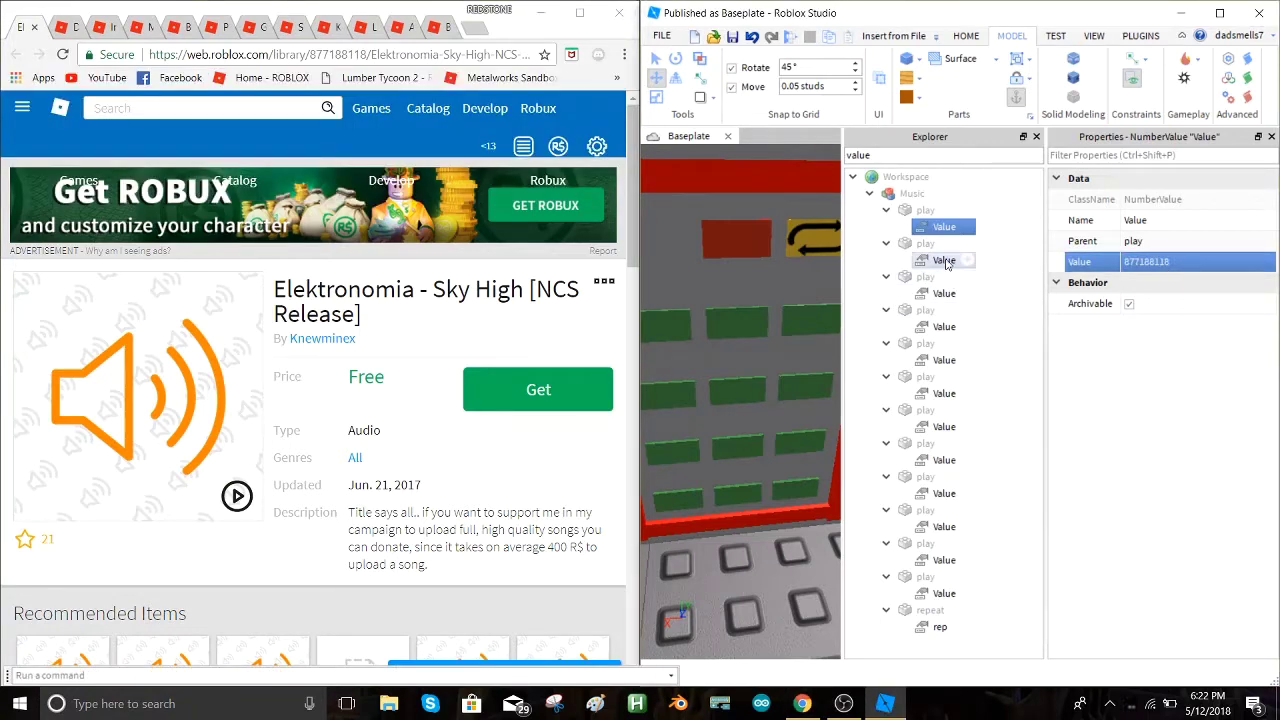
left_click(945, 261)
left_click(76, 27)
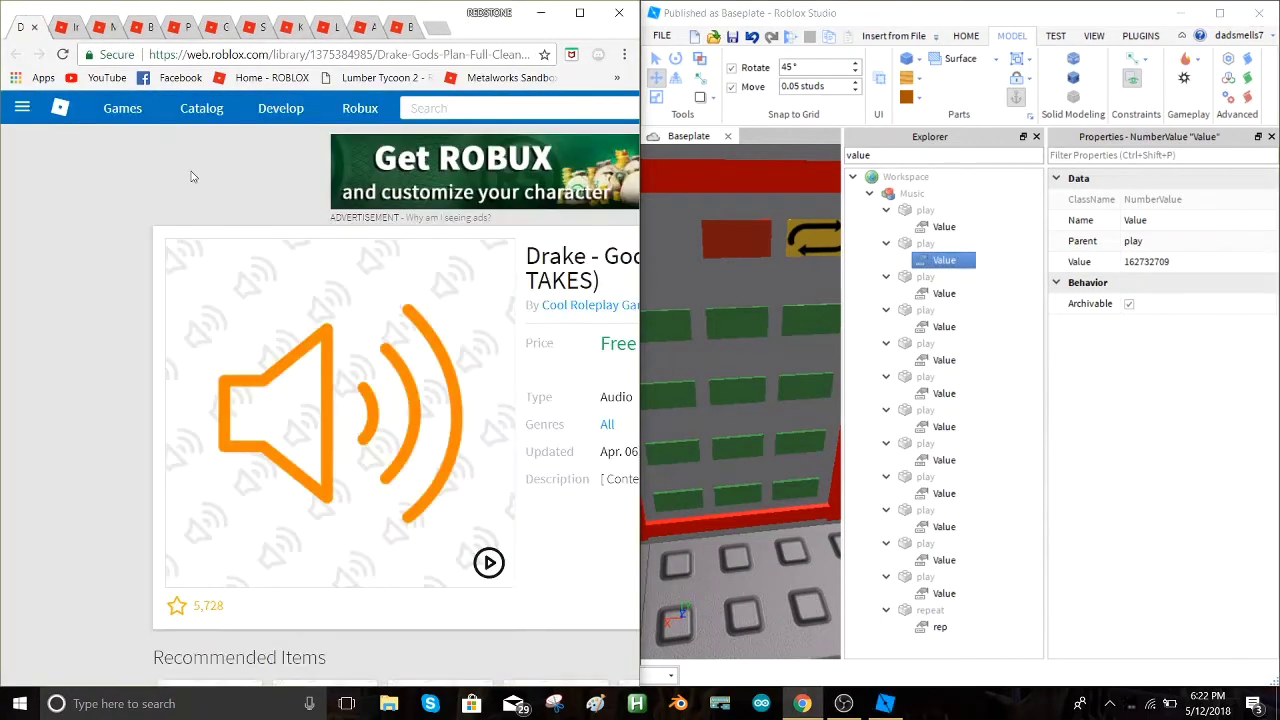
left_click(346, 55)
left_click(347, 54)
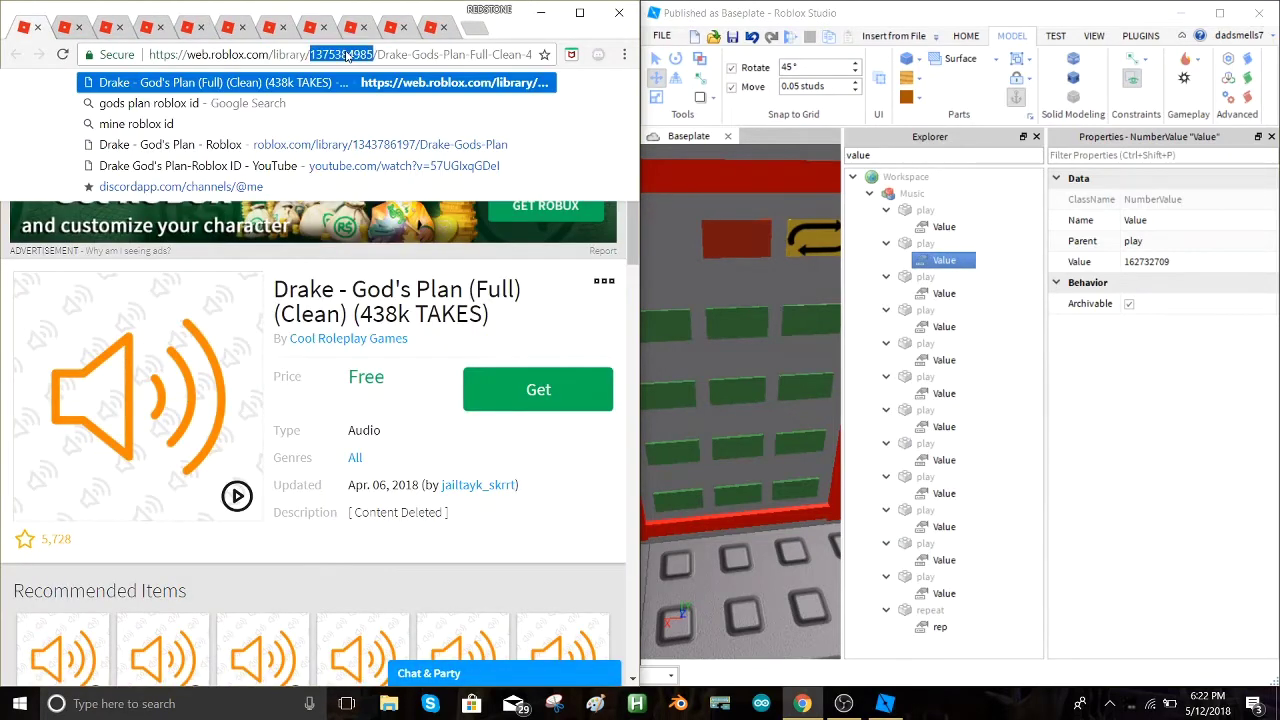
left_click(1115, 262)
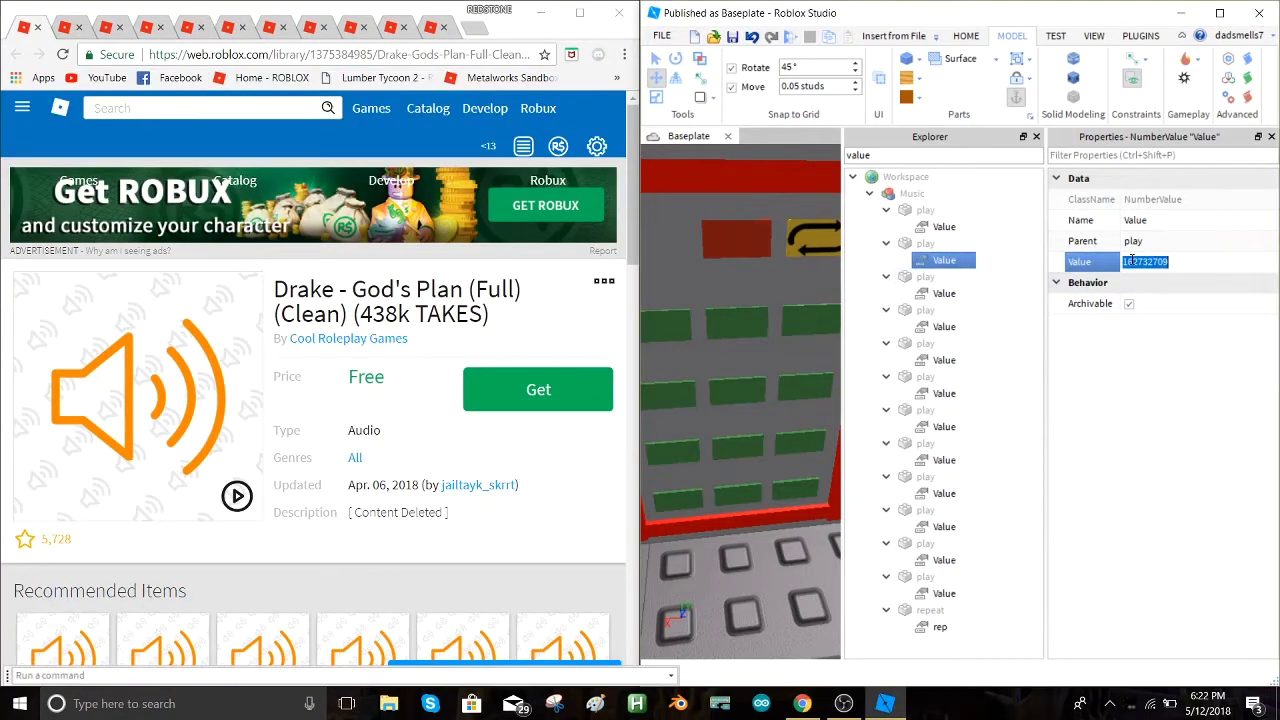
key("Return")
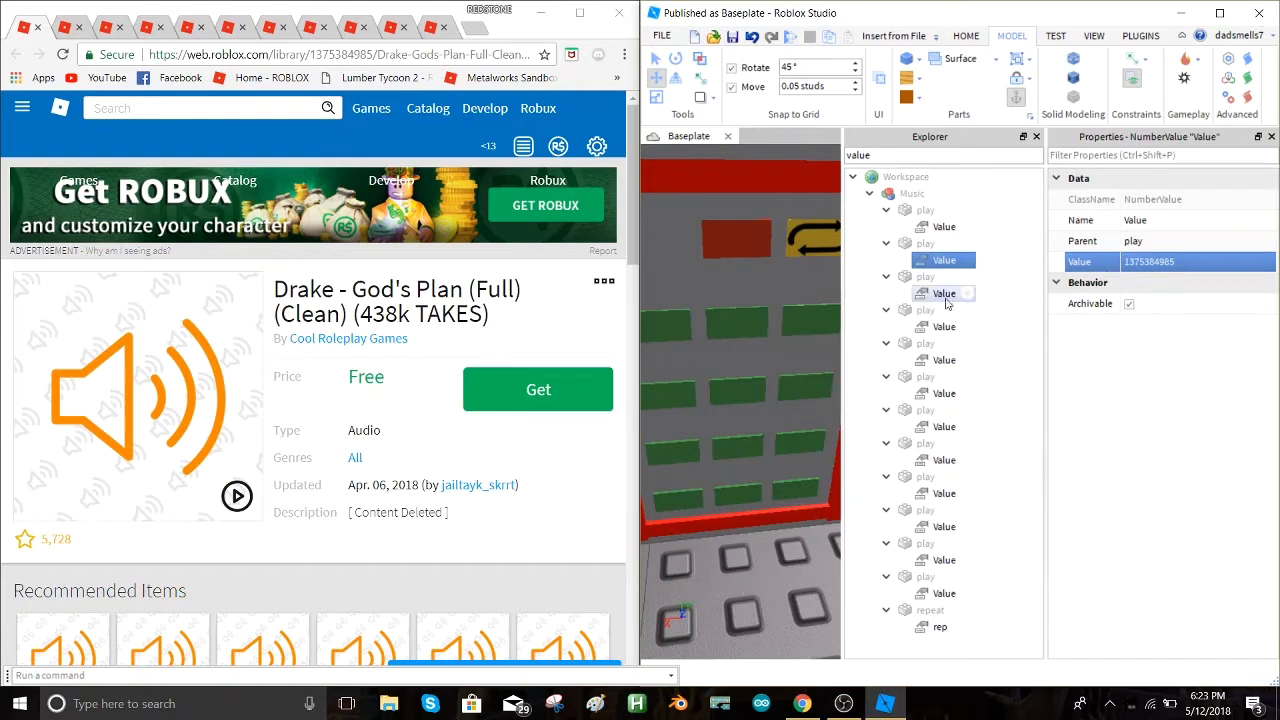
- Copy the audio ID from the Imagine Dragons - Believer page's address and set the third play part's Value to 685388224
left_click(945, 298)
left_click(38, 27)
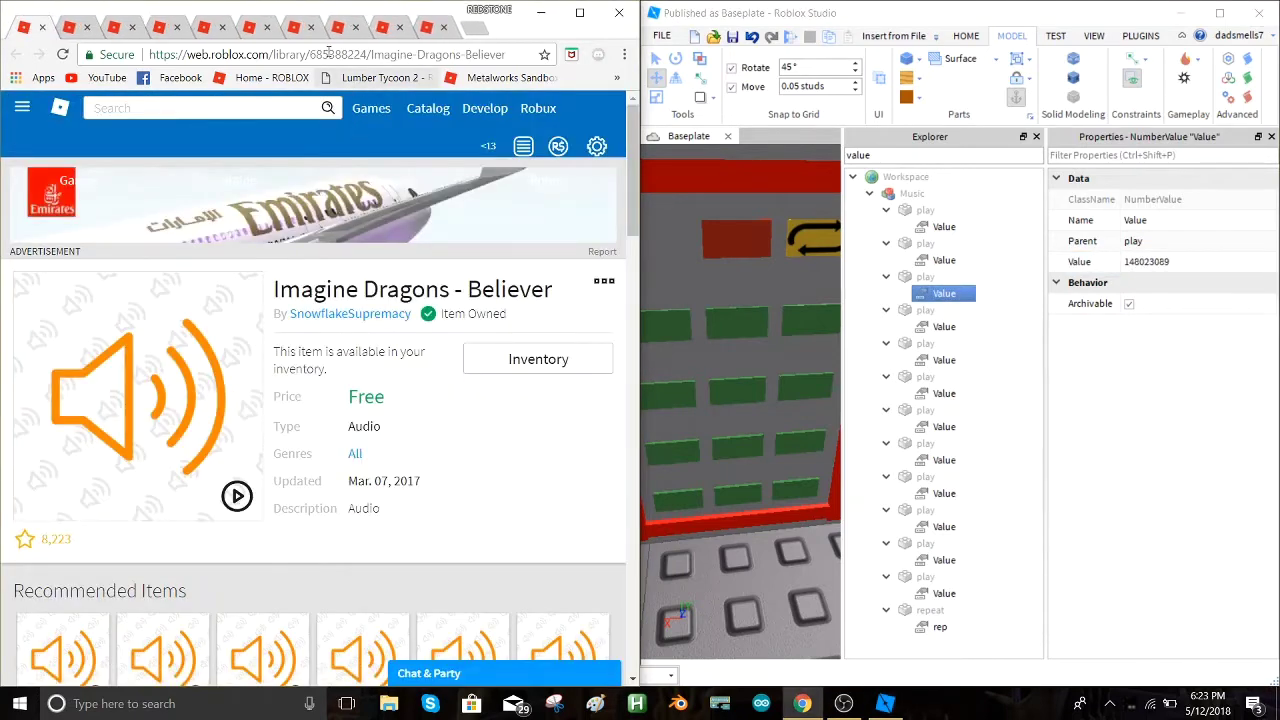
left_click(330, 54)
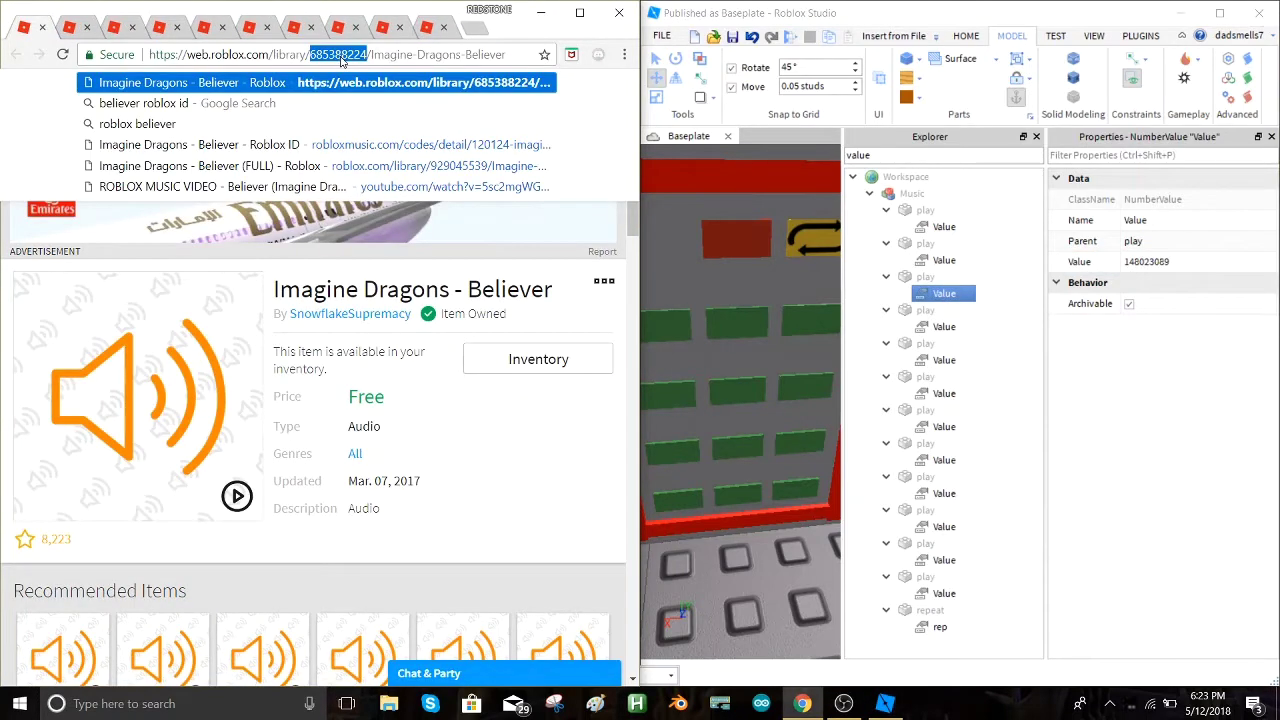
left_click(1160, 262)
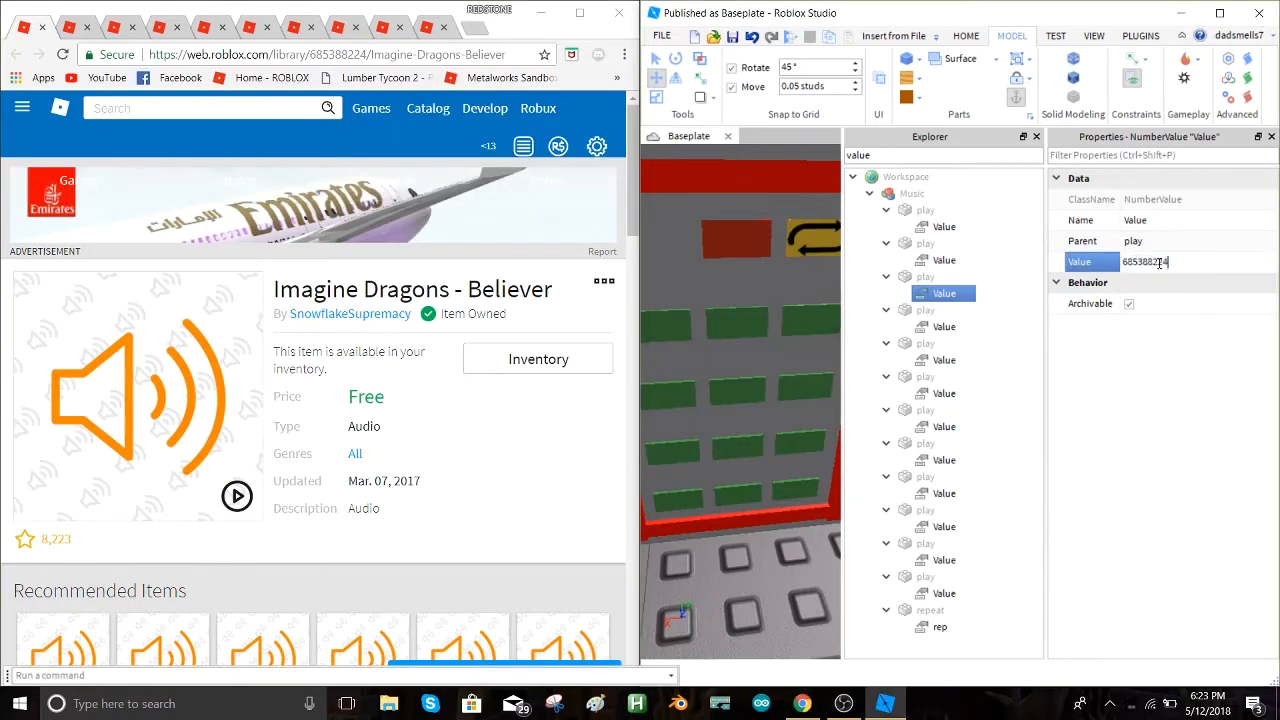
key("Return")
left_click(937, 329)
left_click(1146, 261)
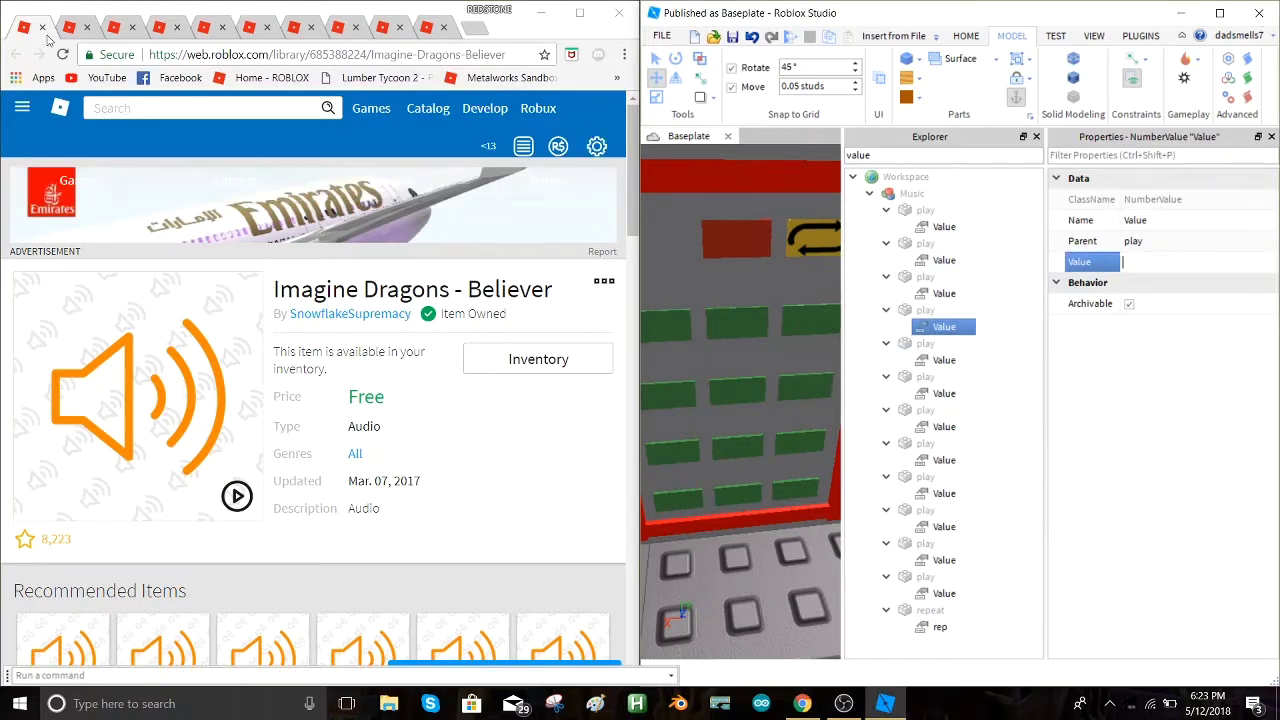
left_click(45, 30)
left_click(342, 56)
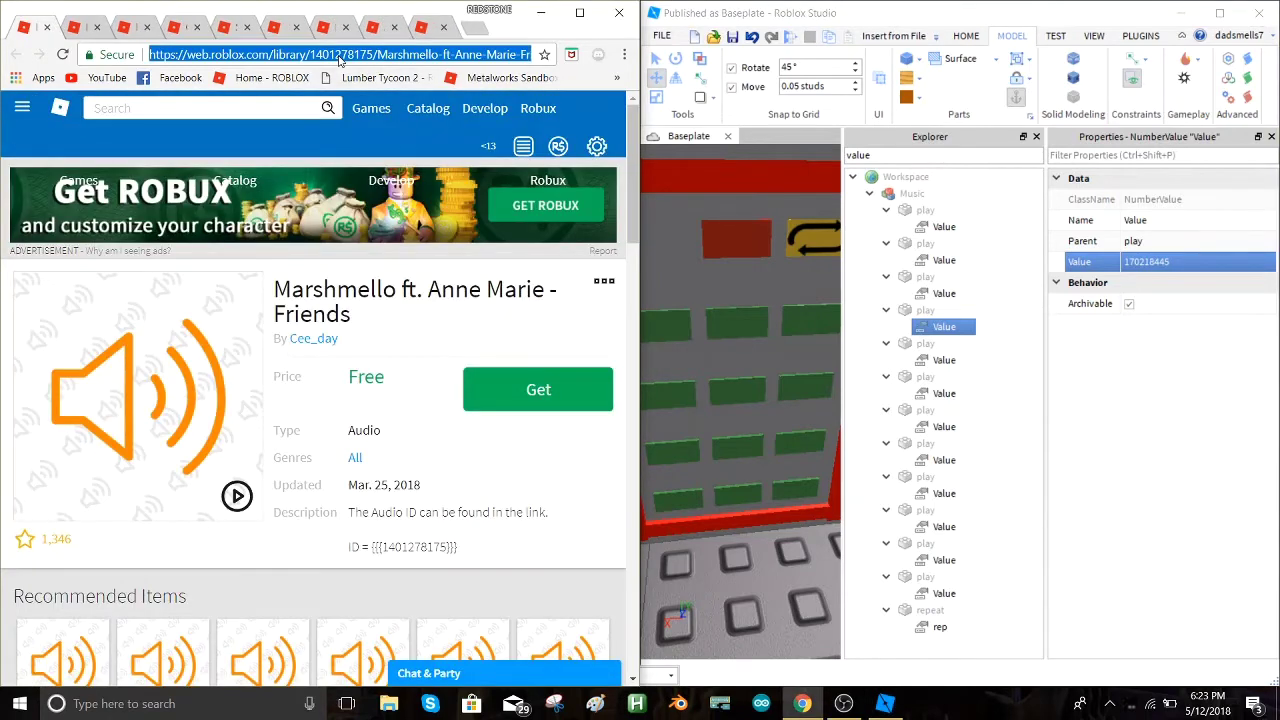
left_click(339, 56)
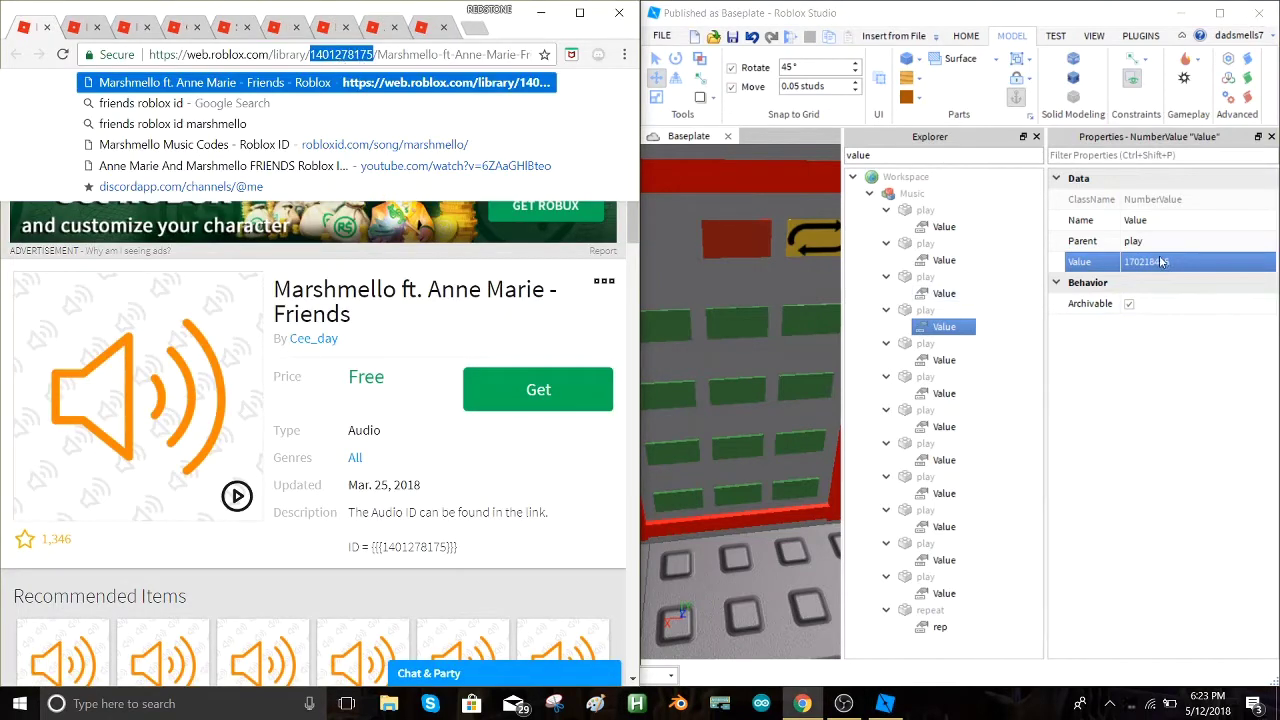
left_click(1164, 262)
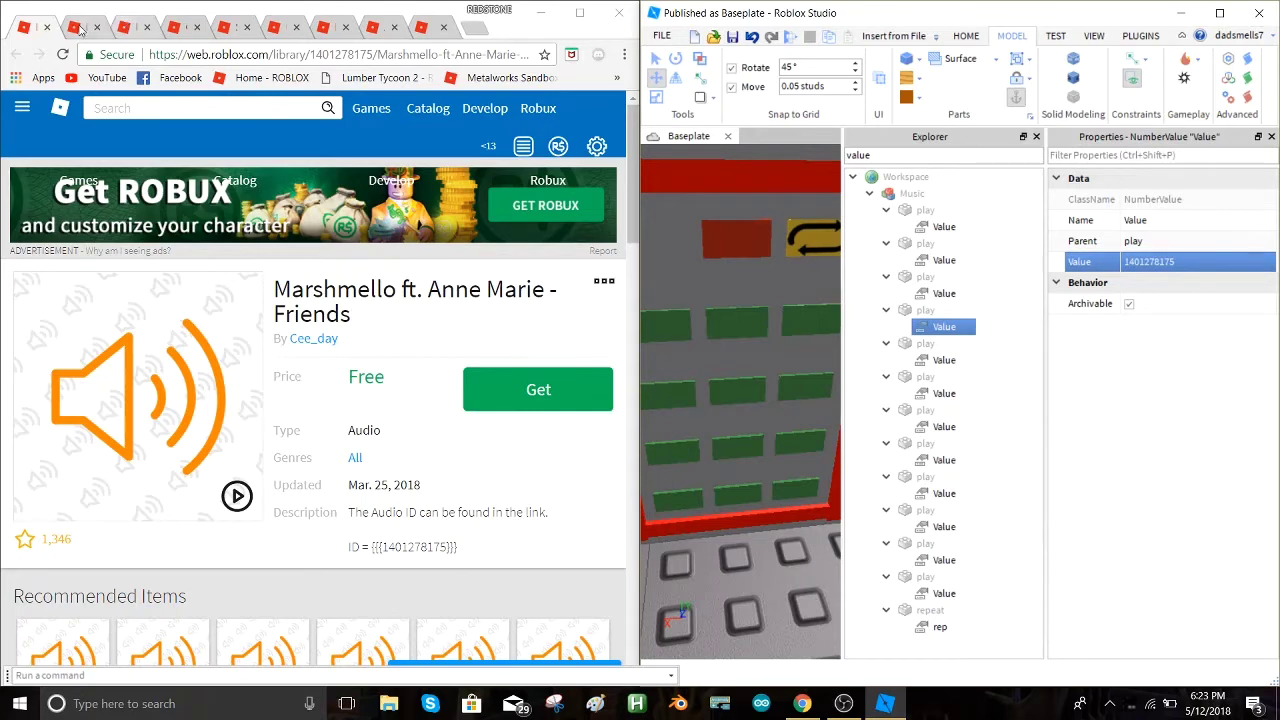
- Copy the audio ID from the Banana Song page's address and set the fourth play part's Value to 169360242
left_click(47, 27)
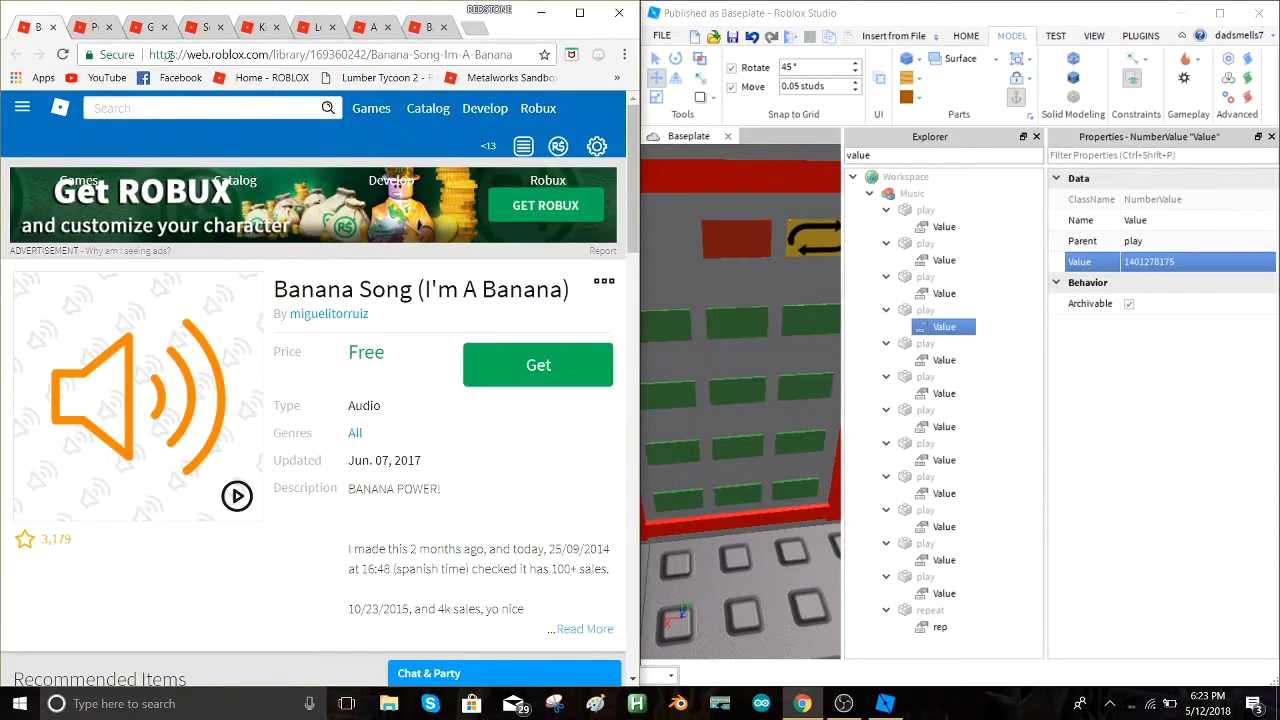
double_click(332, 55)
key("ctrl+c")
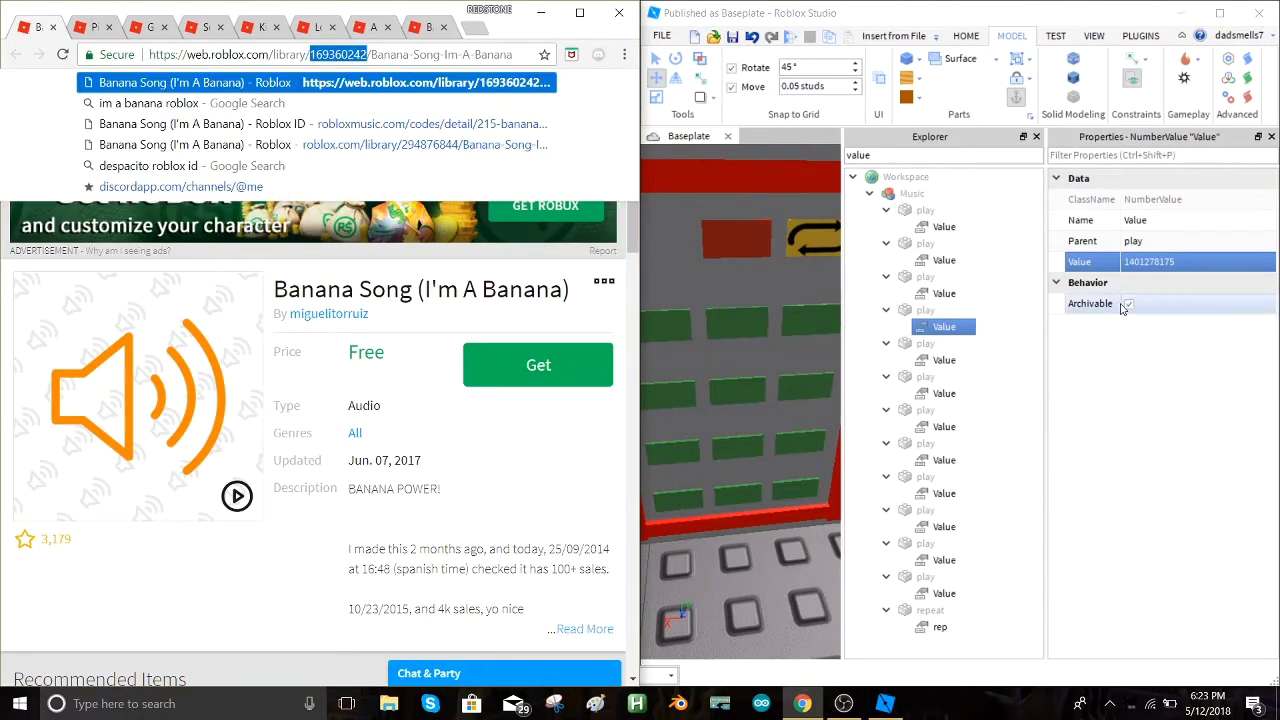
left_click(1148, 262)
key("ctrl+v")
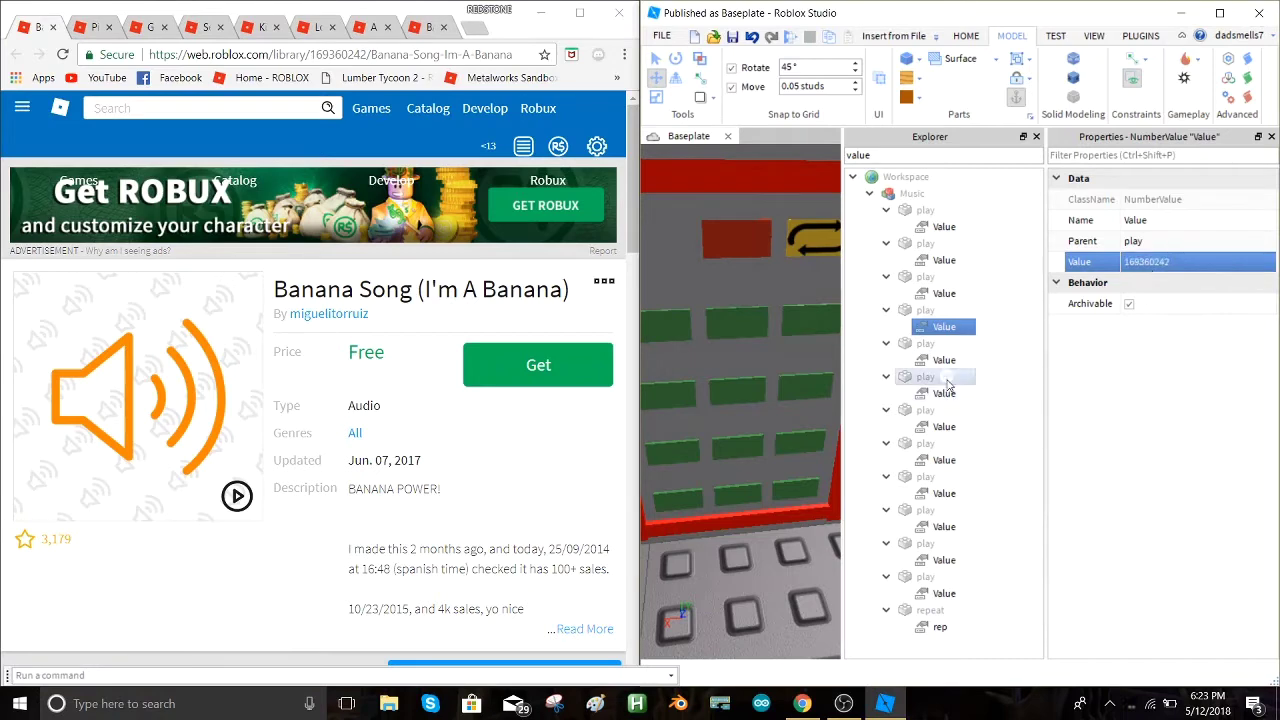
- Copy the audio ID from the Pink Fluffy Unicorns Dancing On Rainbows page's address and set the fifth play part's Value to 141444871
left_click(942, 361)
left_click(55, 30)
left_click(53, 27)
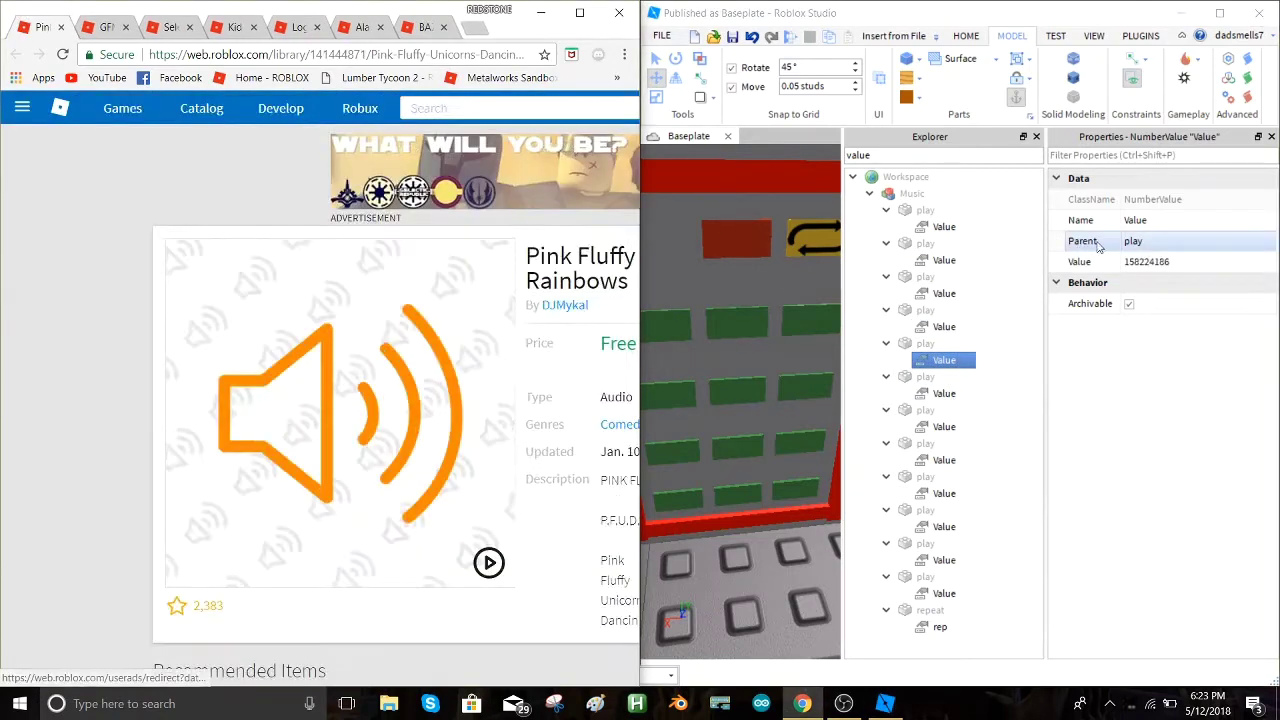
left_click(1148, 262)
double_click(320, 55)
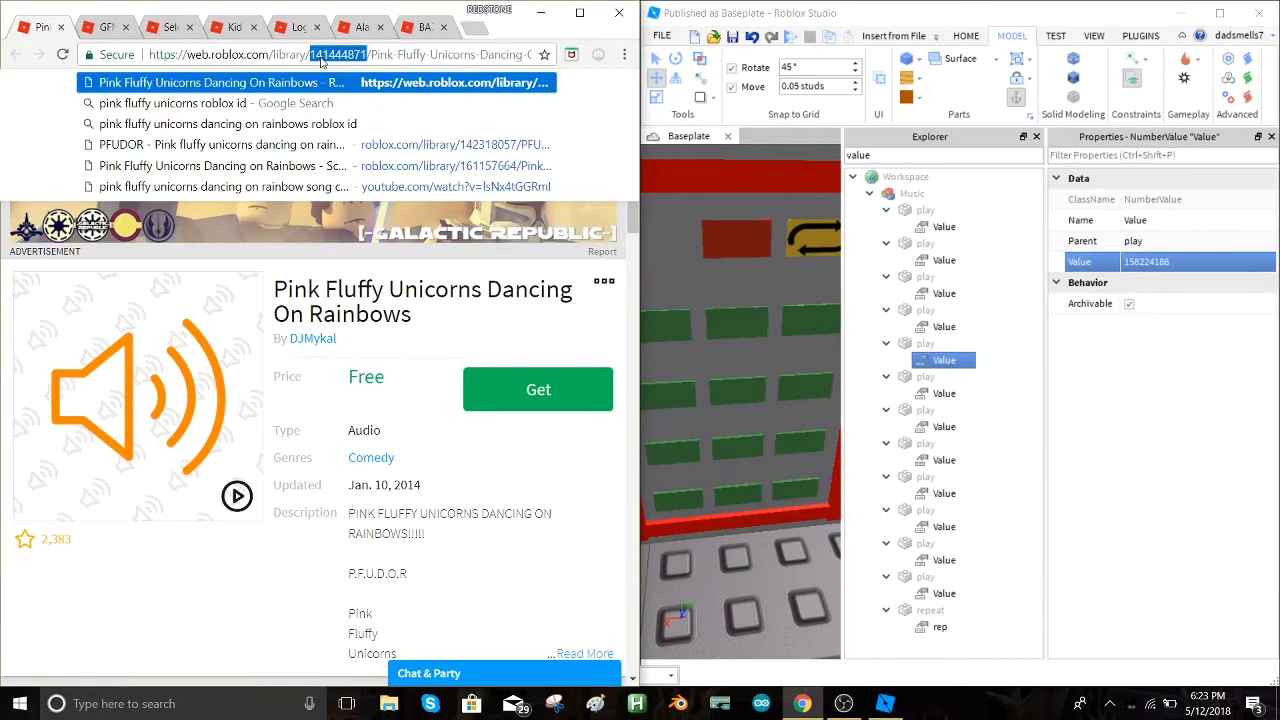
key("ctrl+c")
left_click(1165, 262)
key("ctrl+v")
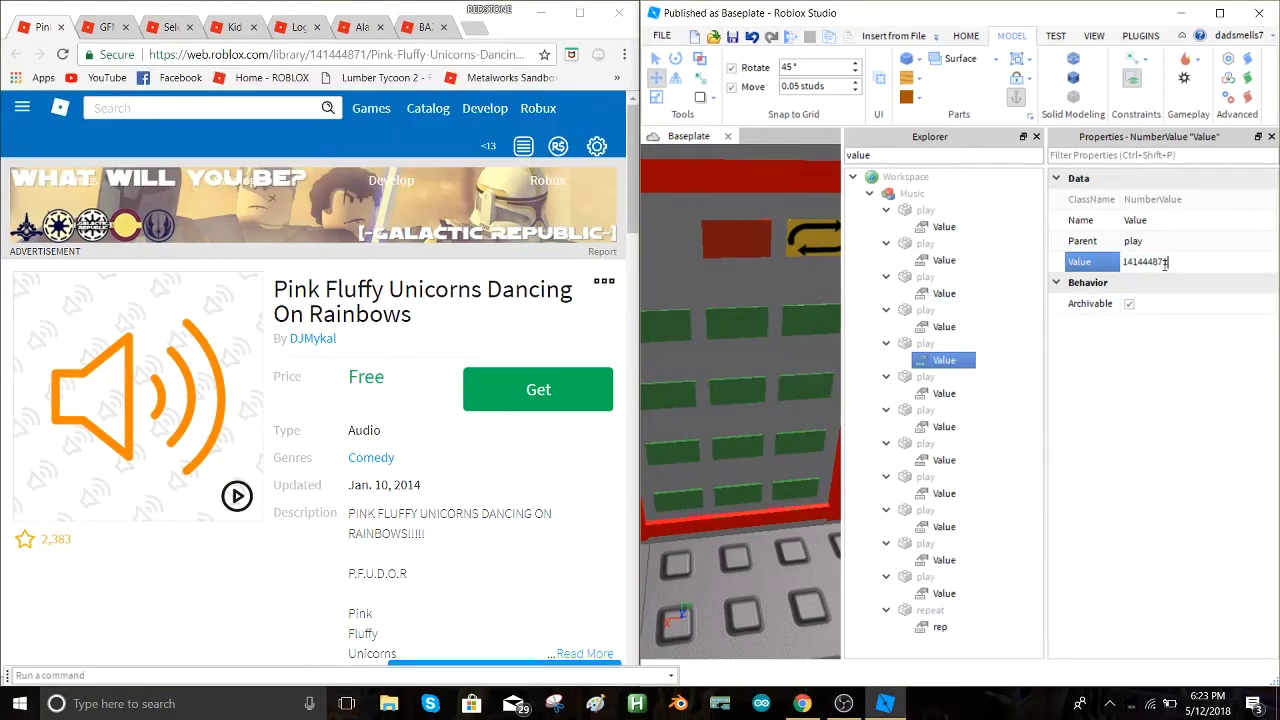
key("Return")
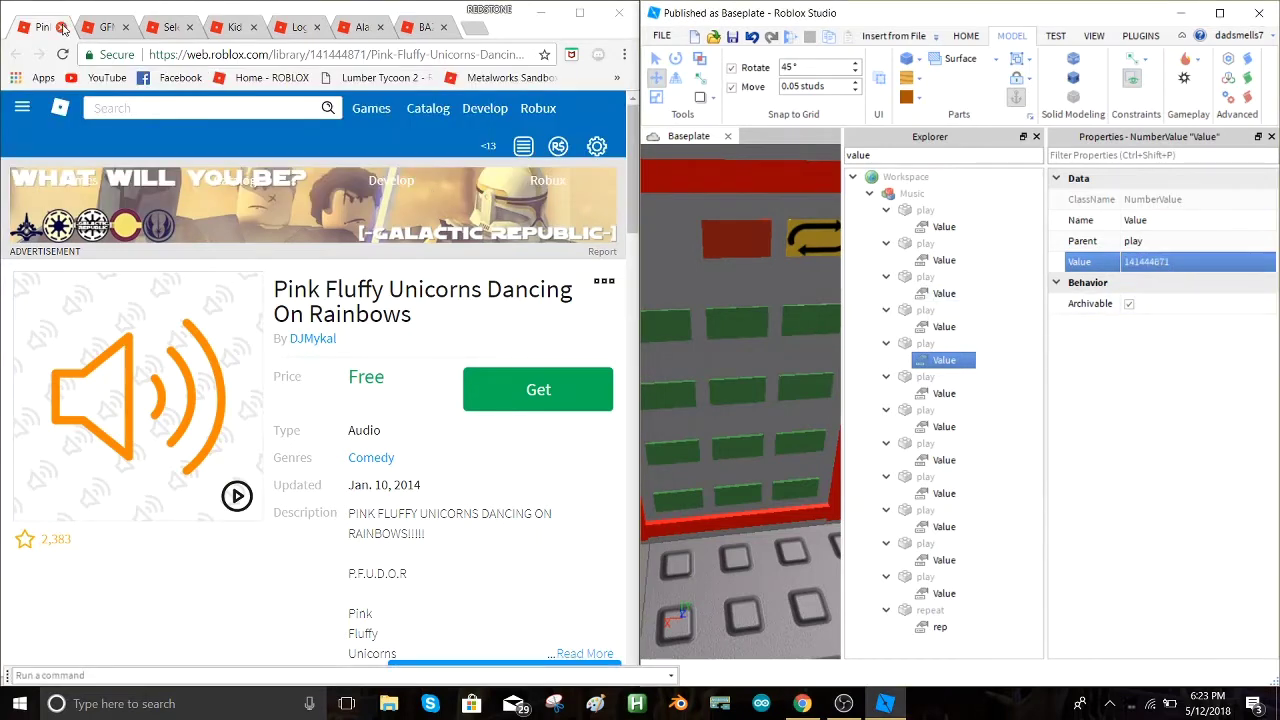
- Copy the audio ID from the GFMO - Hello page's address and set the fifth play part's Value to 214902446
left_click(61, 27)
double_click(340, 55)
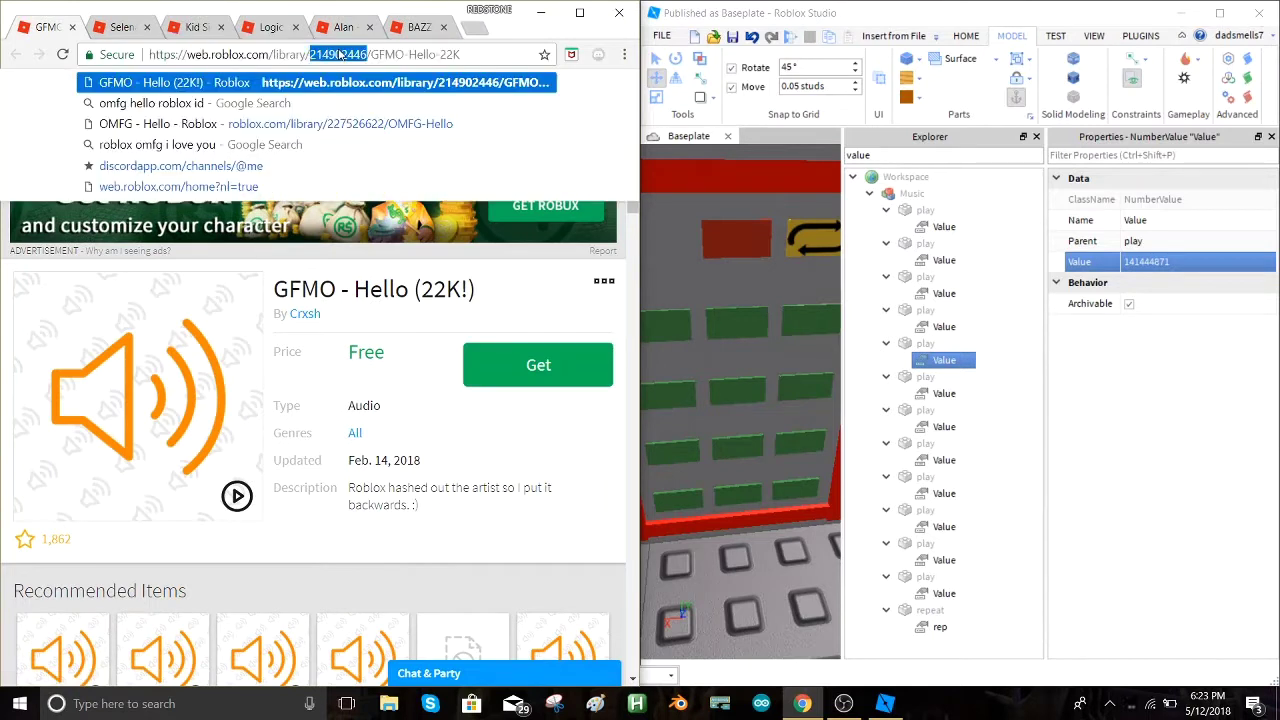
left_click(1146, 263)
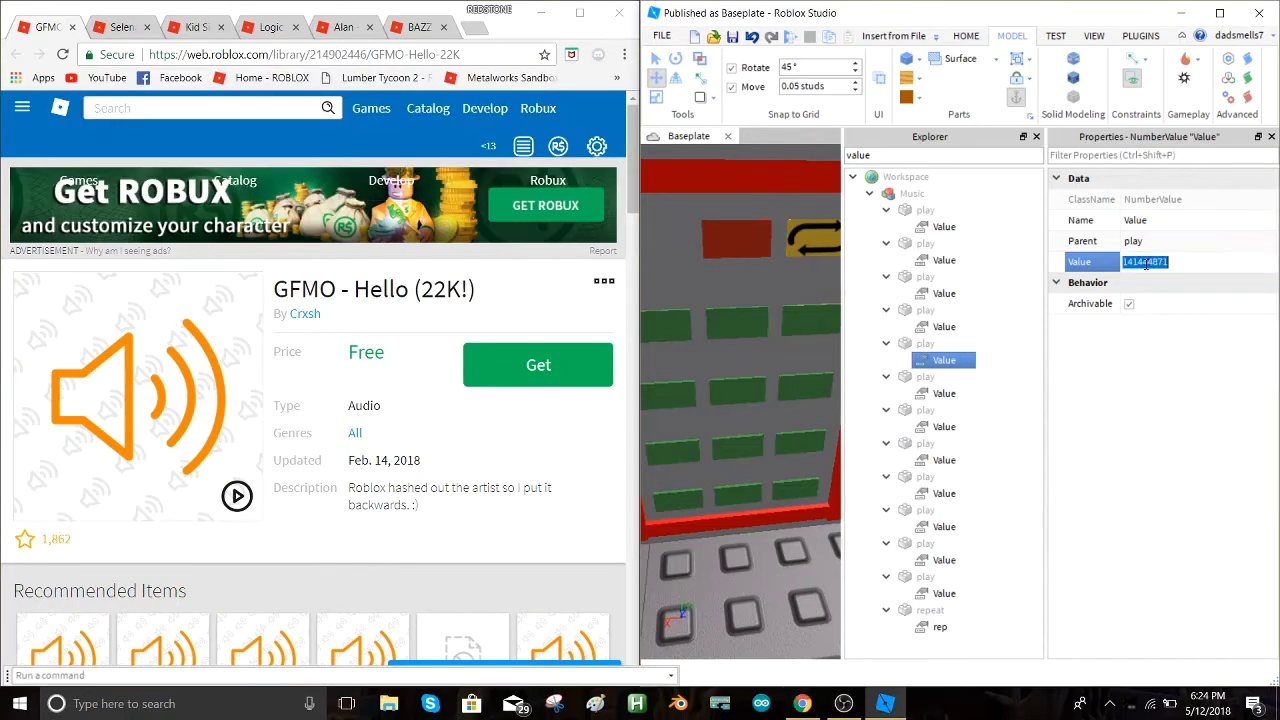
key("ctrl+v")
key("Return")
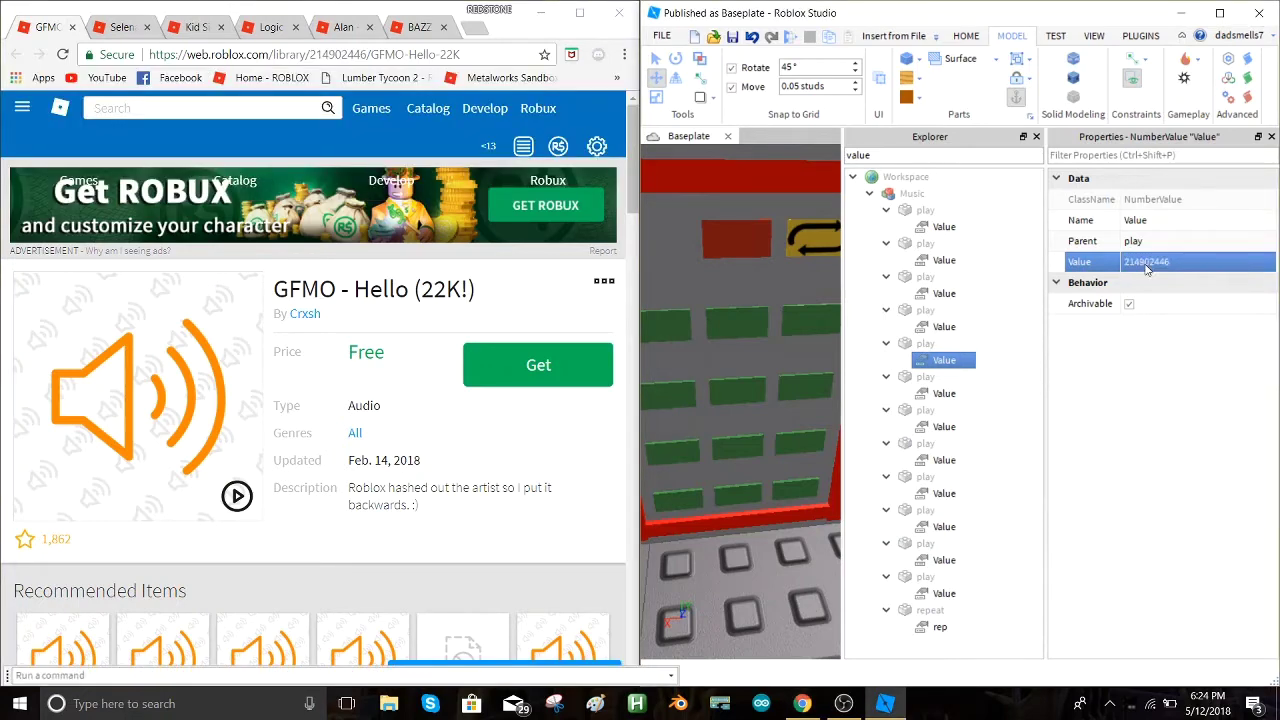
left_click(72, 27)
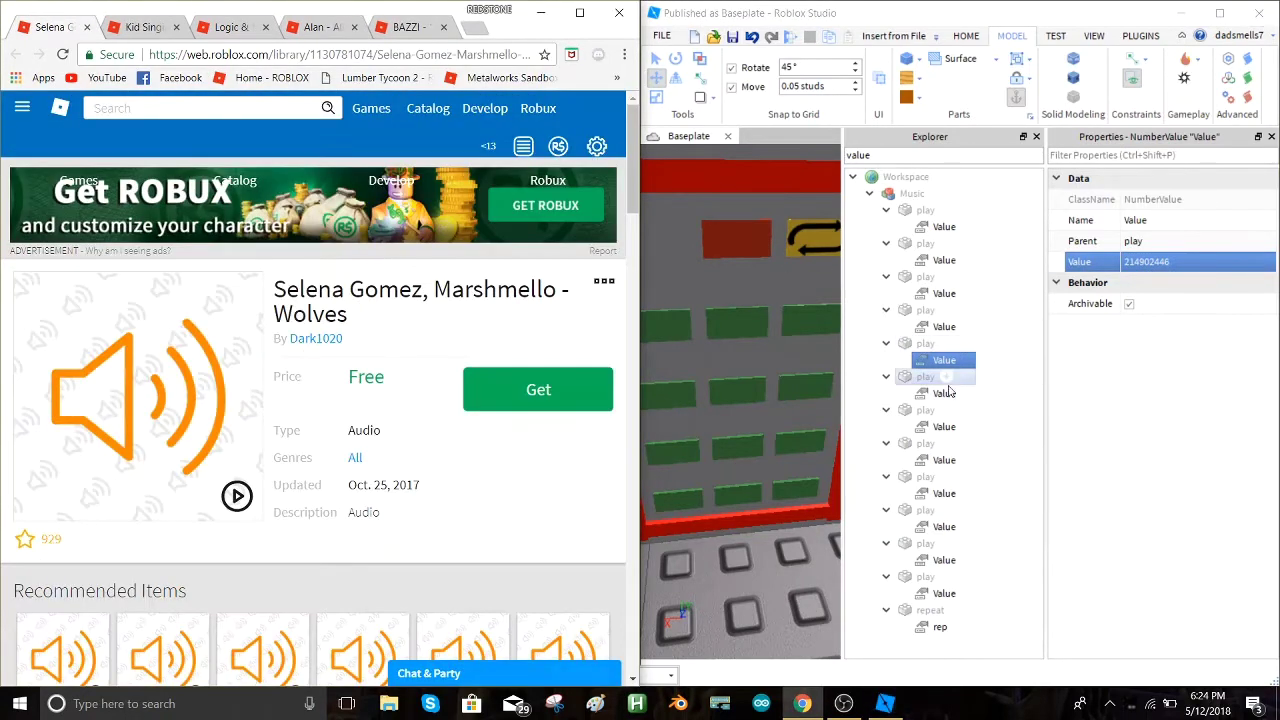
left_click(944, 393)
left_click(1146, 261)
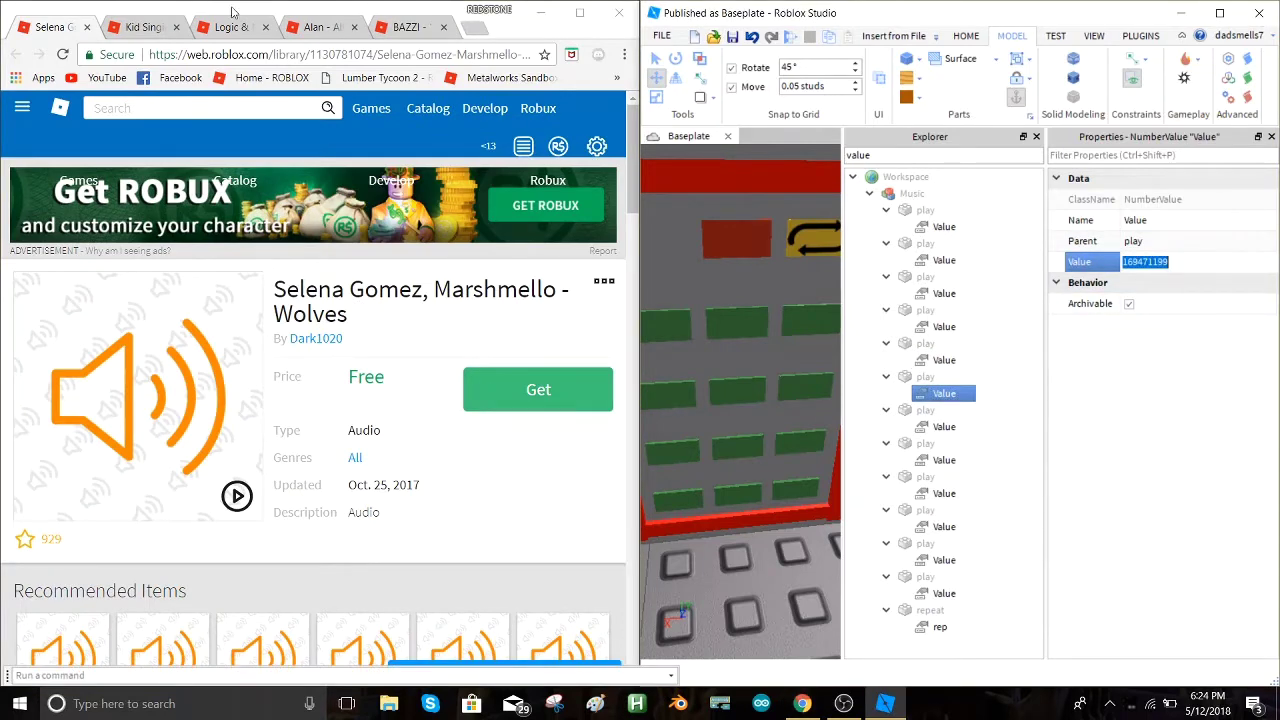
left_click(352, 54)
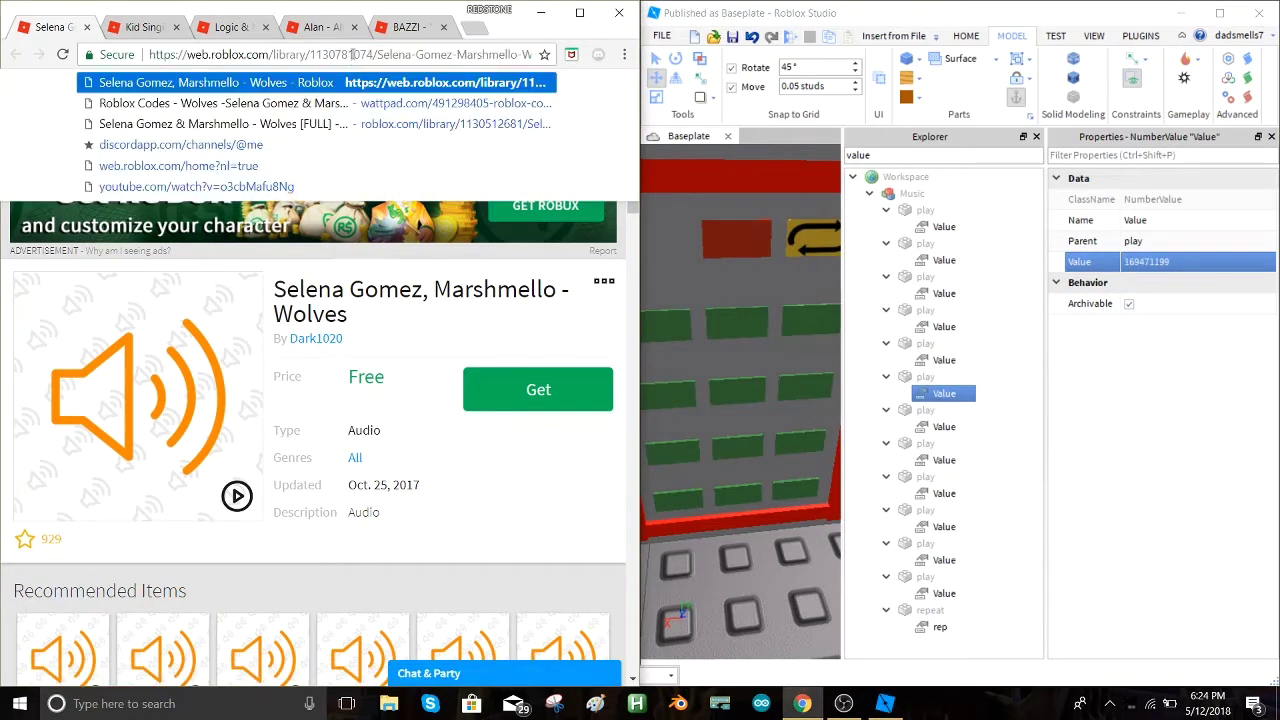
double_click(352, 54)
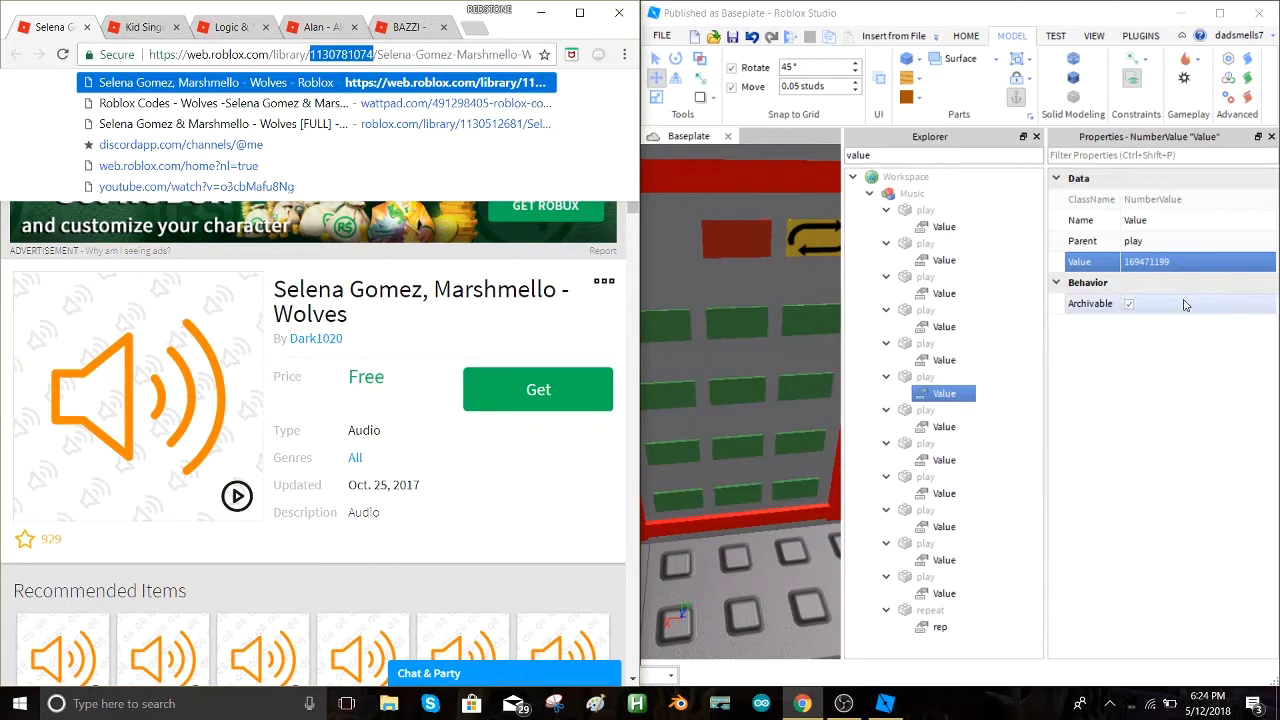
left_click(1150, 260)
key("ctrl+v")
key("Return")
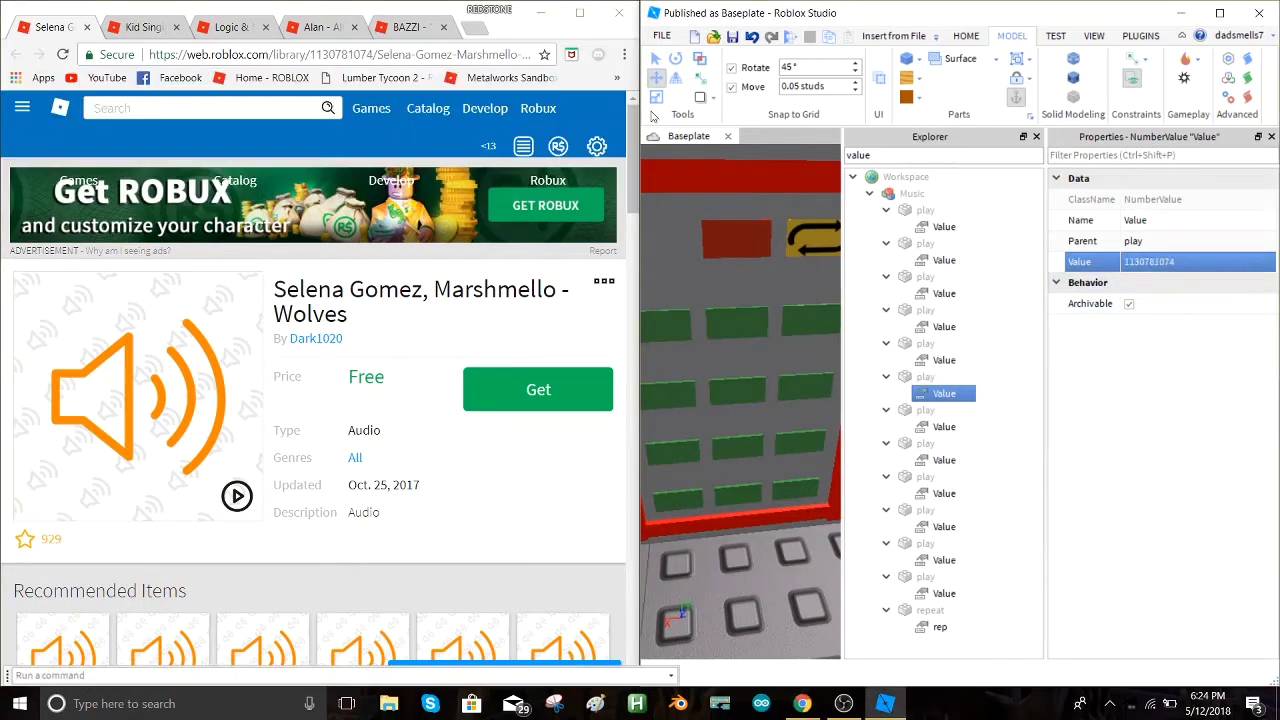
left_click(89, 29)
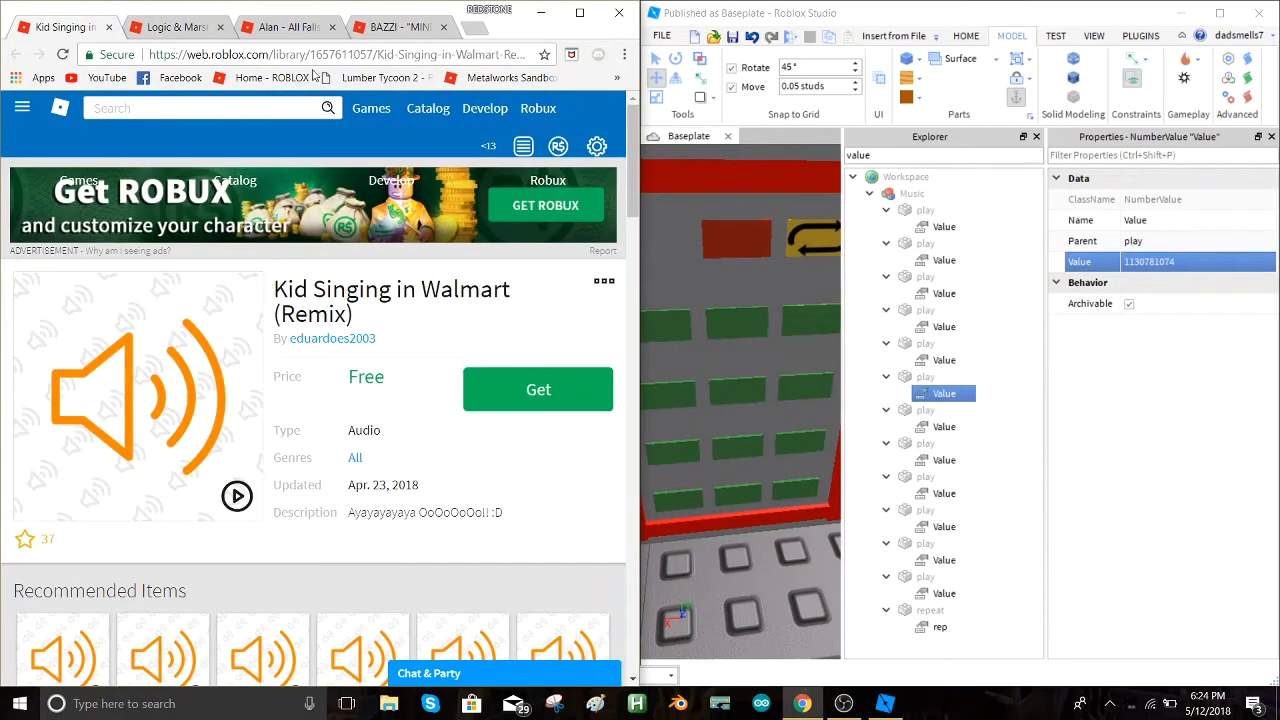
left_click(333, 55)
double_click(335, 56)
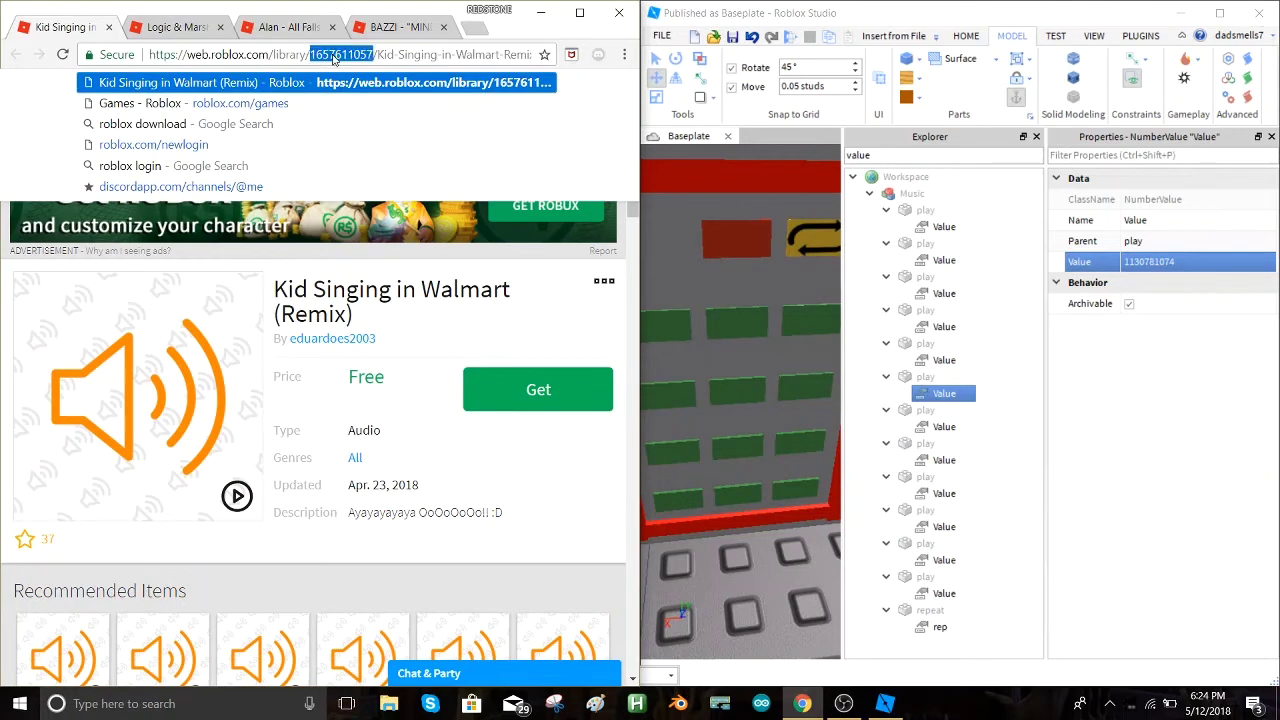
- Check the audio IDs stored in the Value objects of the first six play parts
left_click(944, 260)
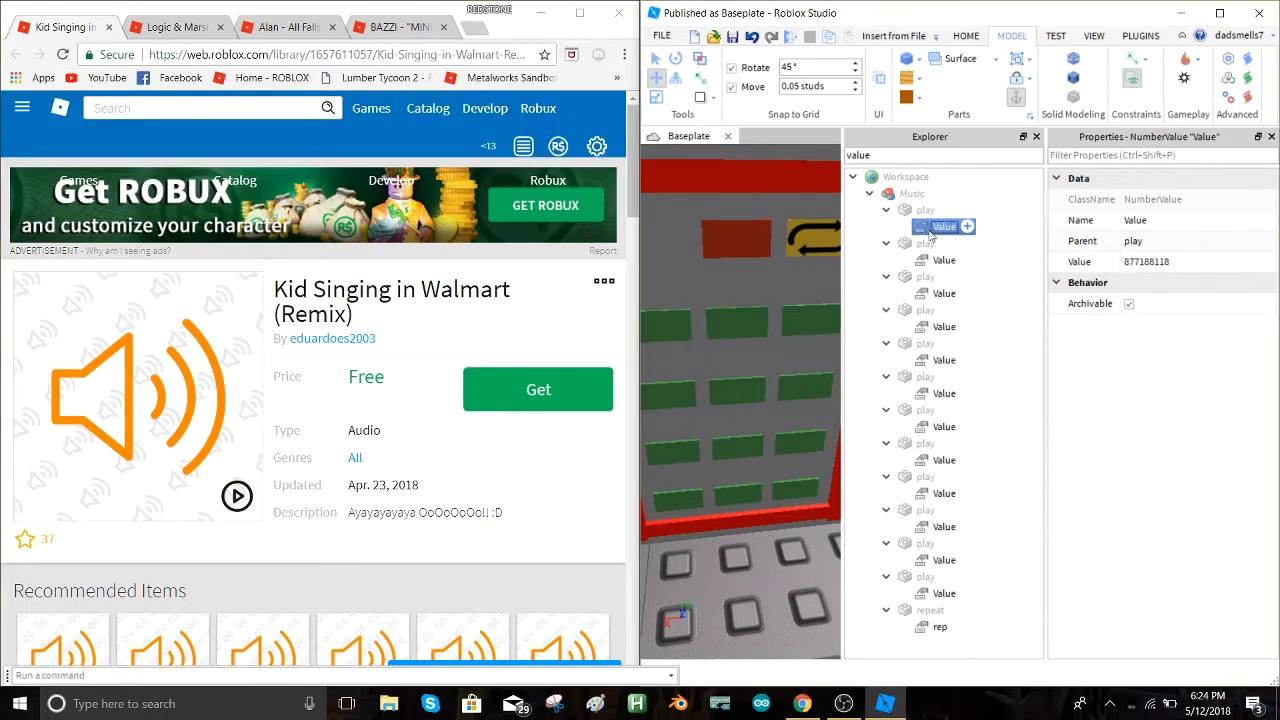
left_click(934, 298)
left_click(932, 331)
left_click(933, 363)
left_click(930, 396)
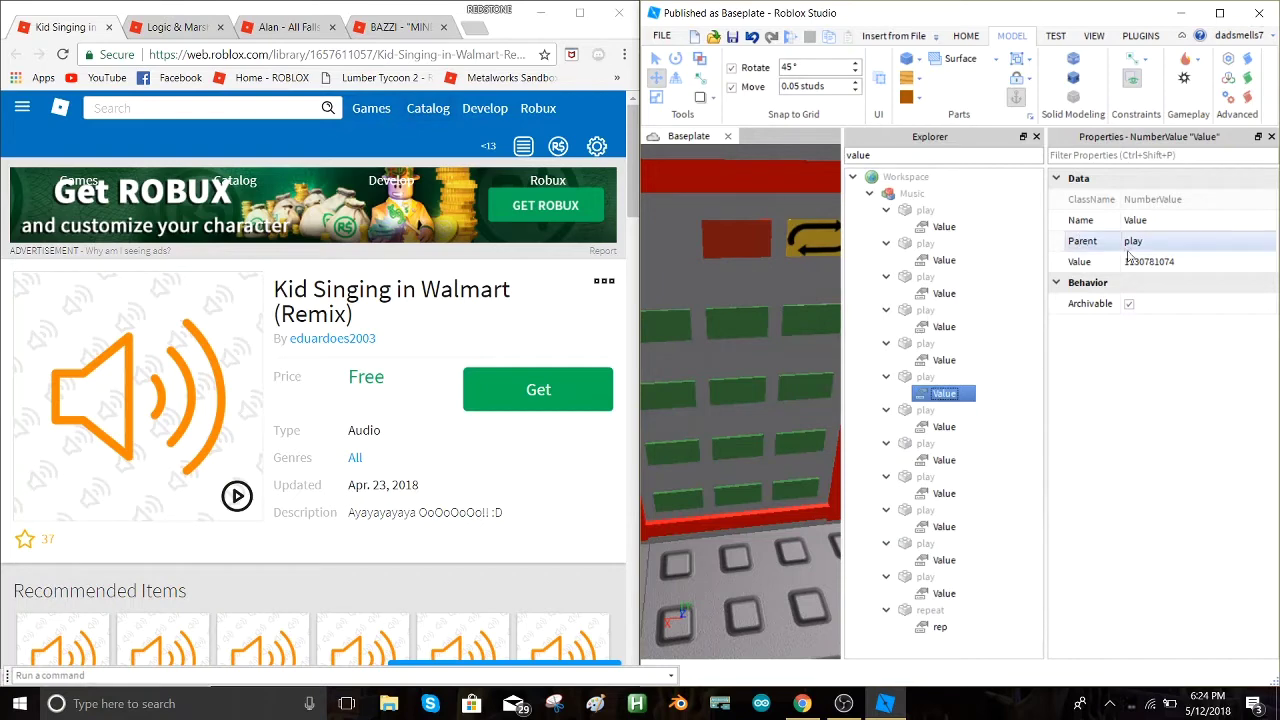
- Open the Value of the seventh play part for editing
left_click(940, 429)
left_click(1197, 262)
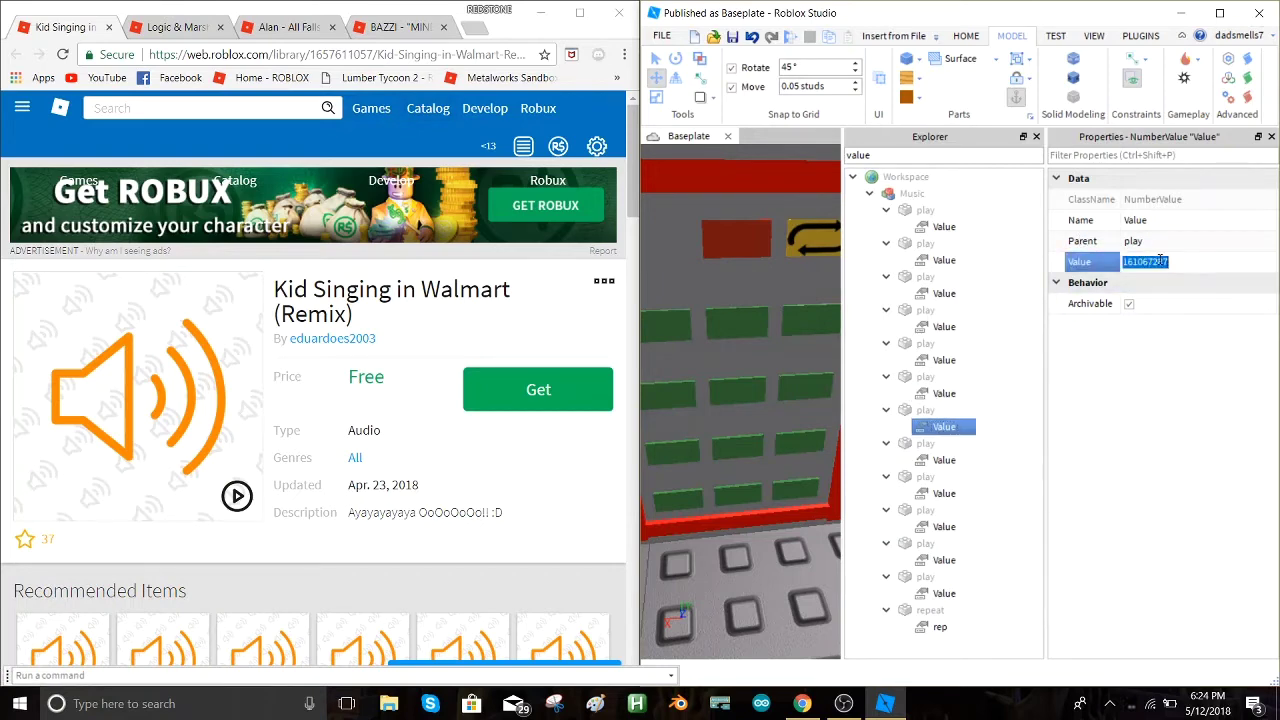